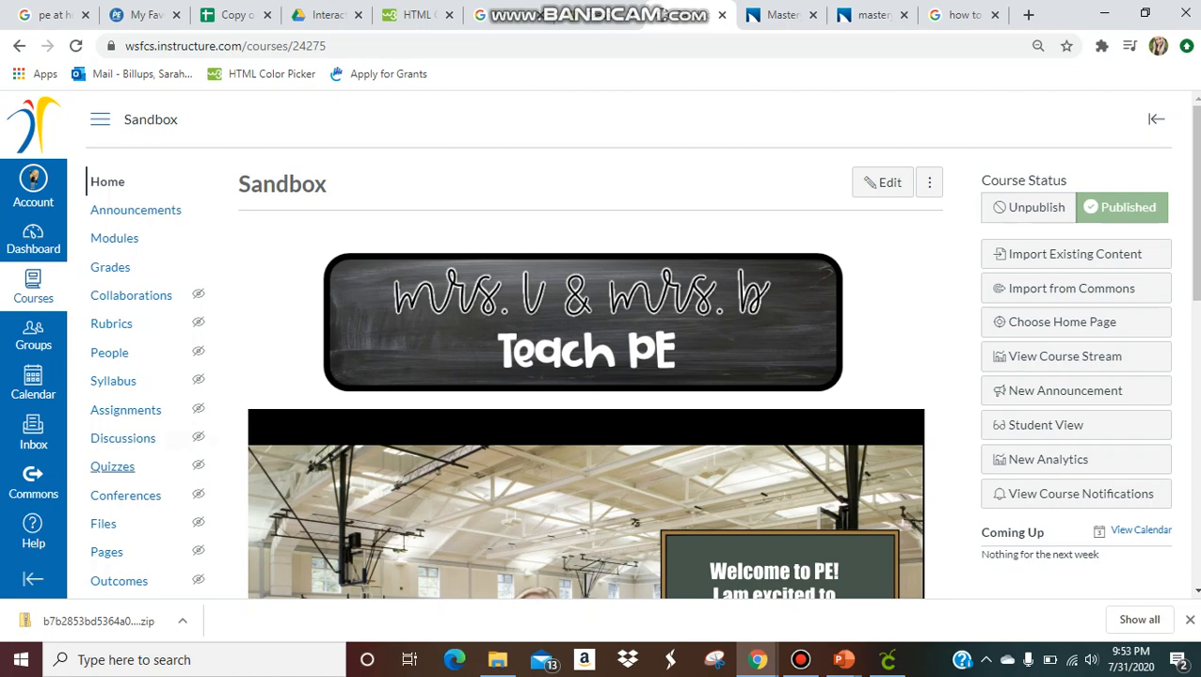
Create a new quiz in the Sandbox course using the Classic Quizzes engine
click(112, 466)
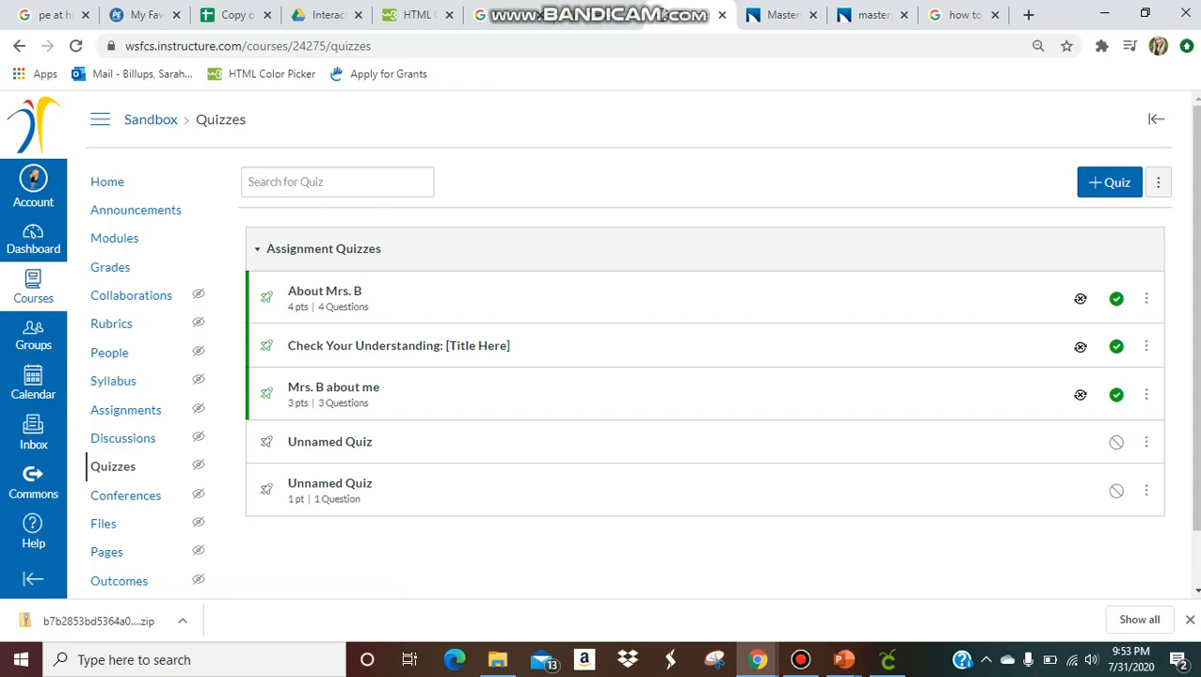
click(1109, 182)
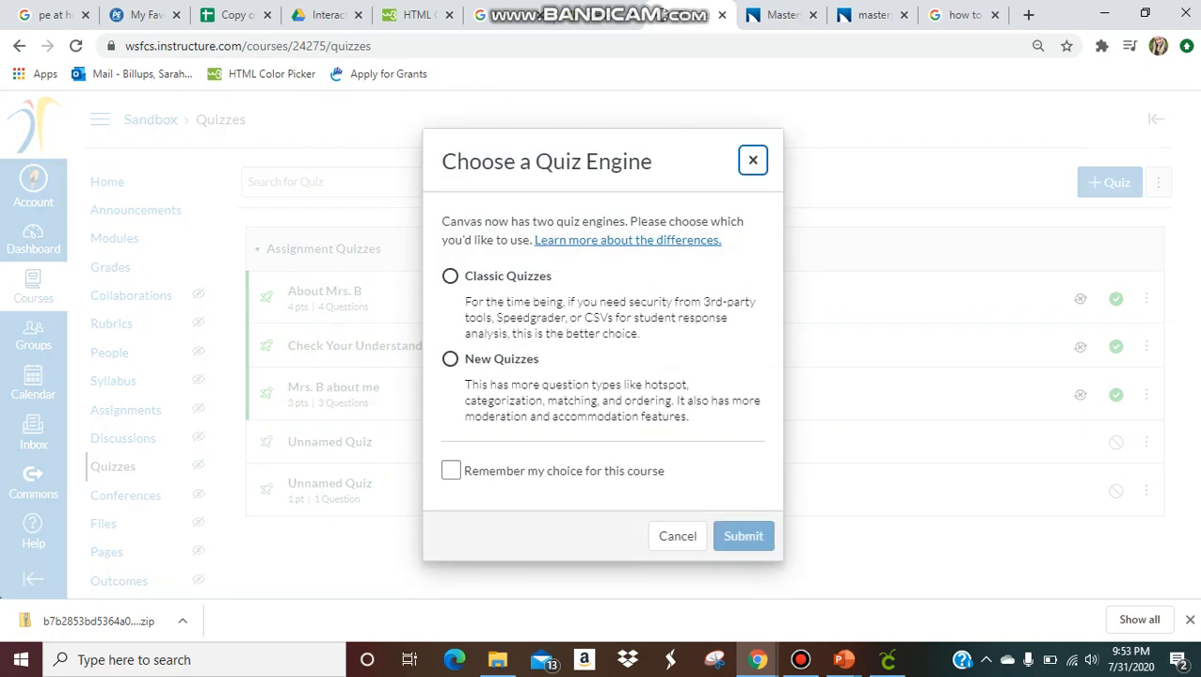
key(ctrl+plus)
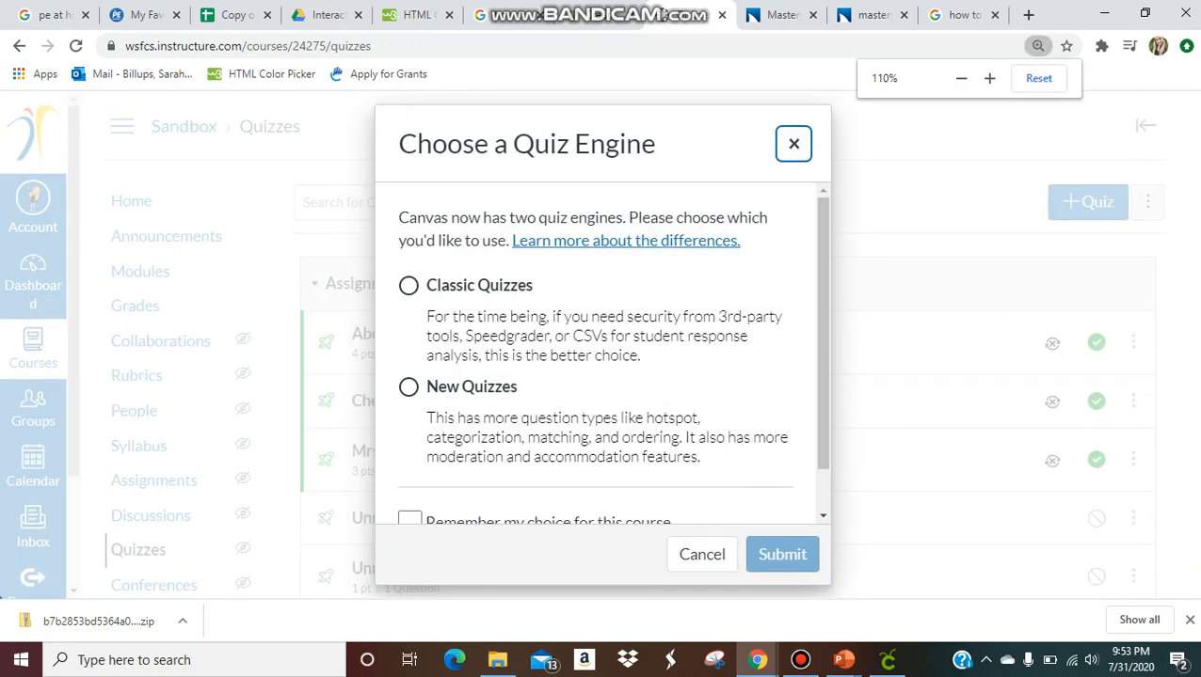
click(961, 78)
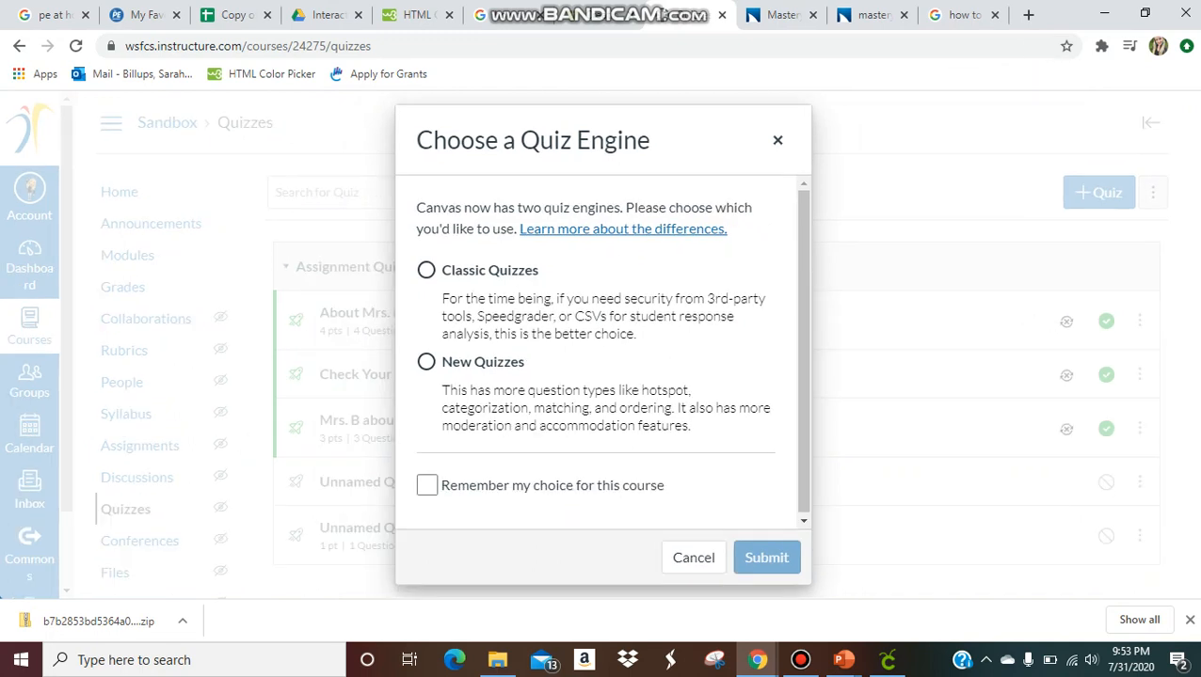
click(426, 270)
click(765, 557)
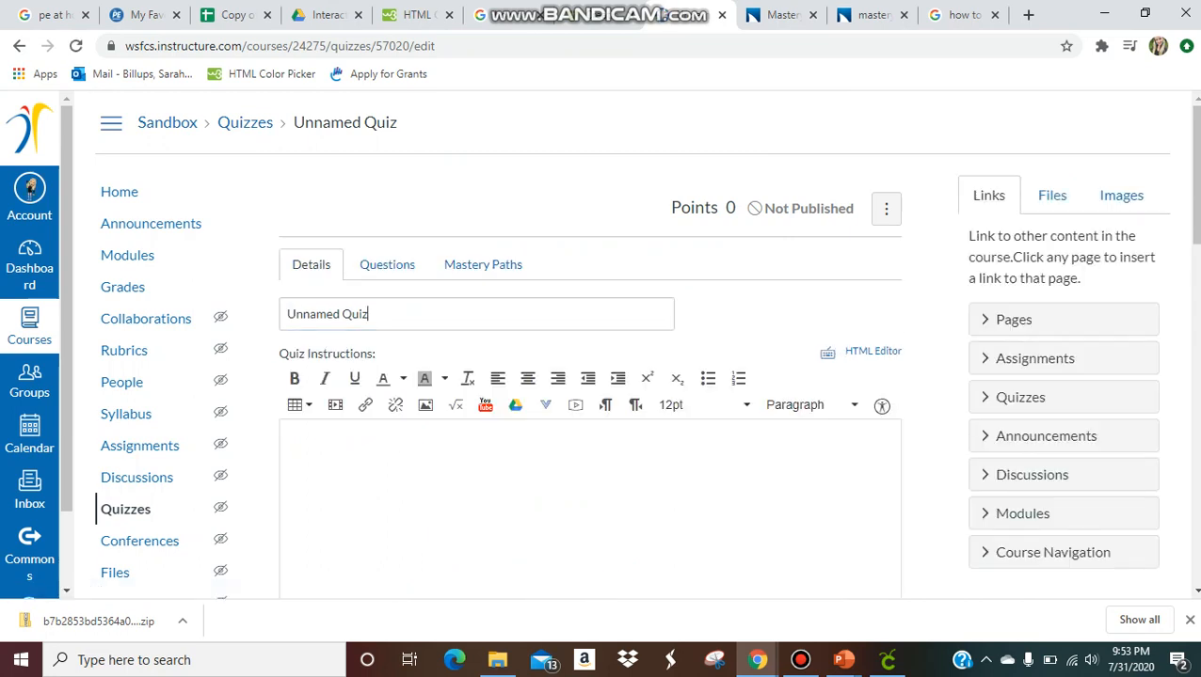
Title the quiz "How well do you know Mrs. B?" and enter "Have fun!" as the quiz instructions
double_click(367, 314)
triple_click(367, 314)
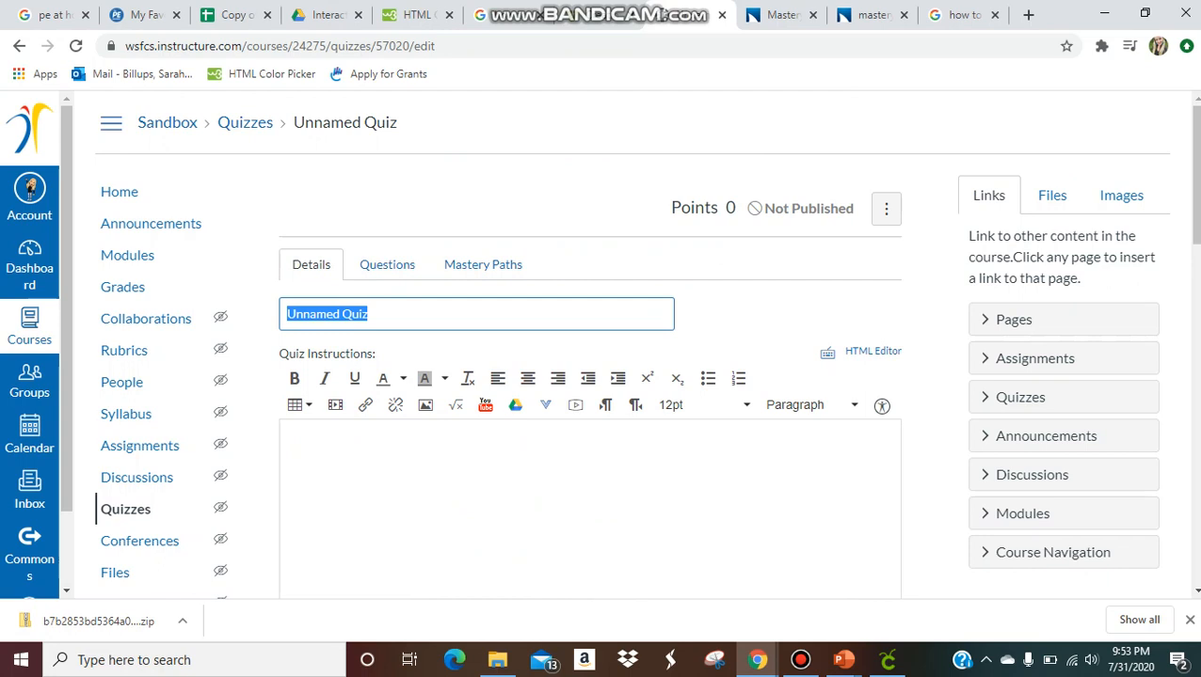
text(How well )
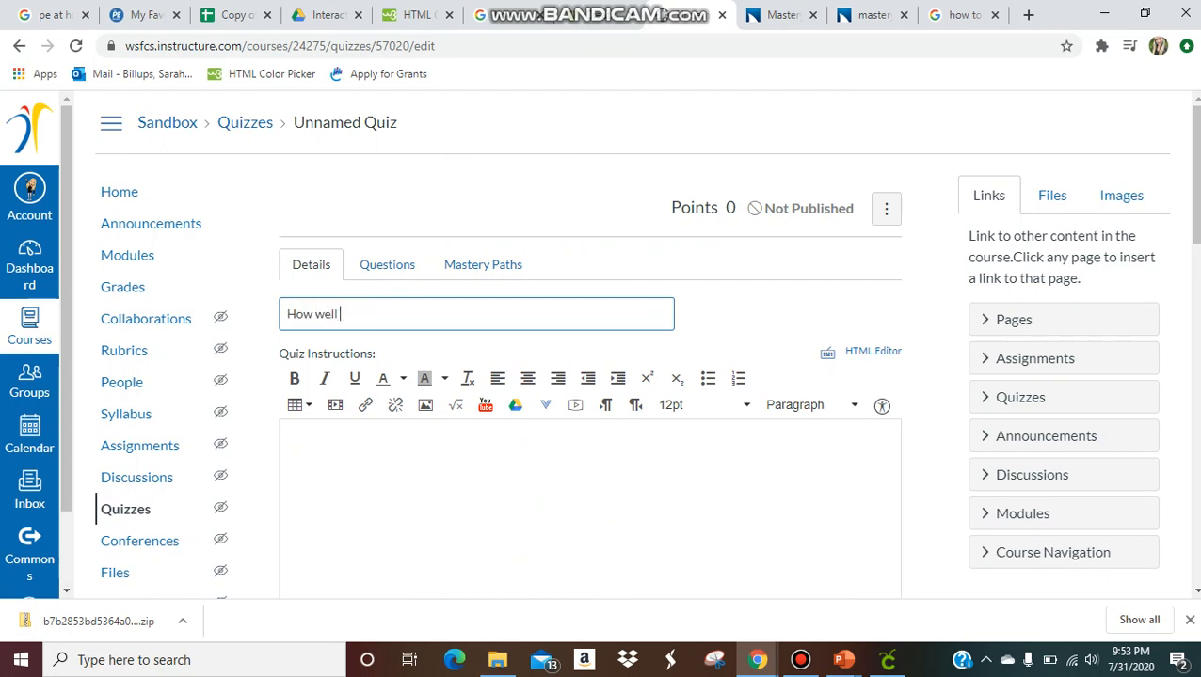
text(do you know Mrs. B?)
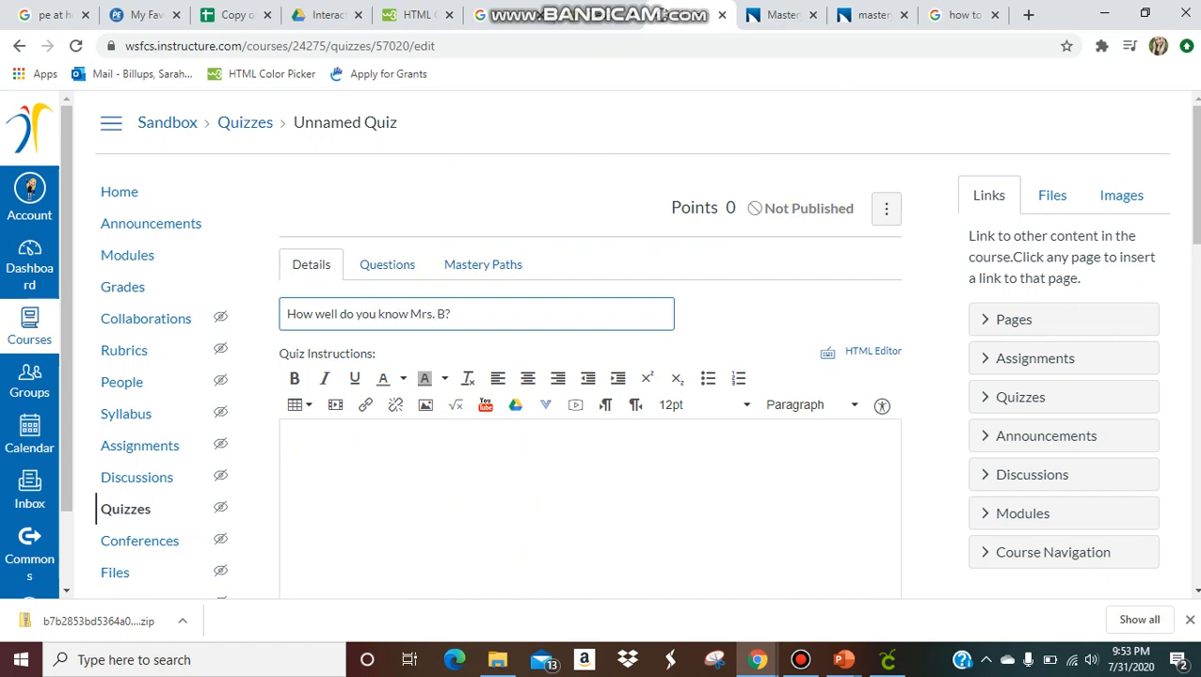
click(290, 451)
text(Have fun!)
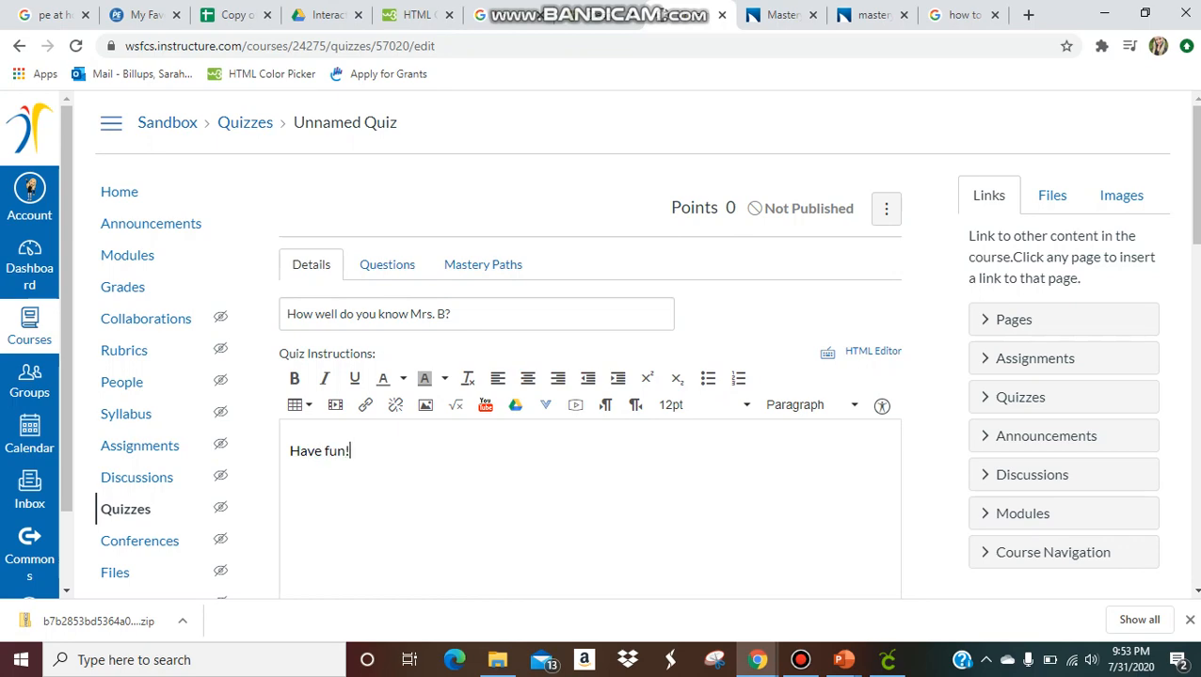
Review the quiz type, answer options, restrictions and the assignment choices in the quiz details
scroll(602, 376, down, 2)
scroll(602, 377, down, 5)
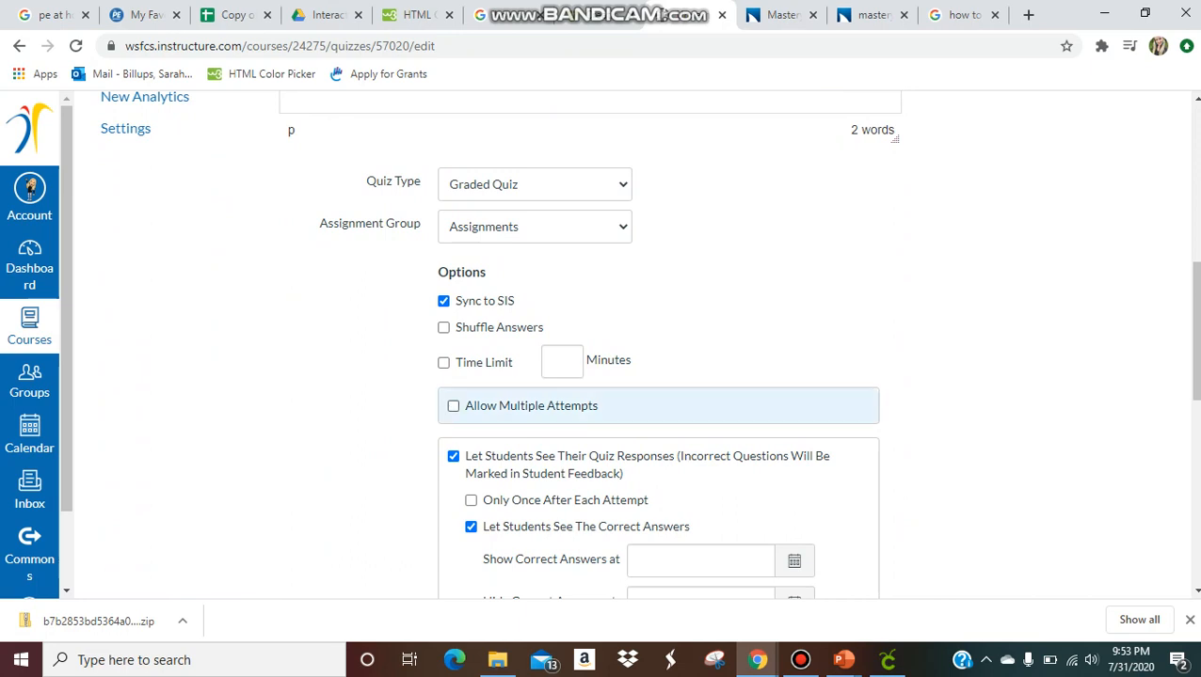
scroll(658, 406, down, 3)
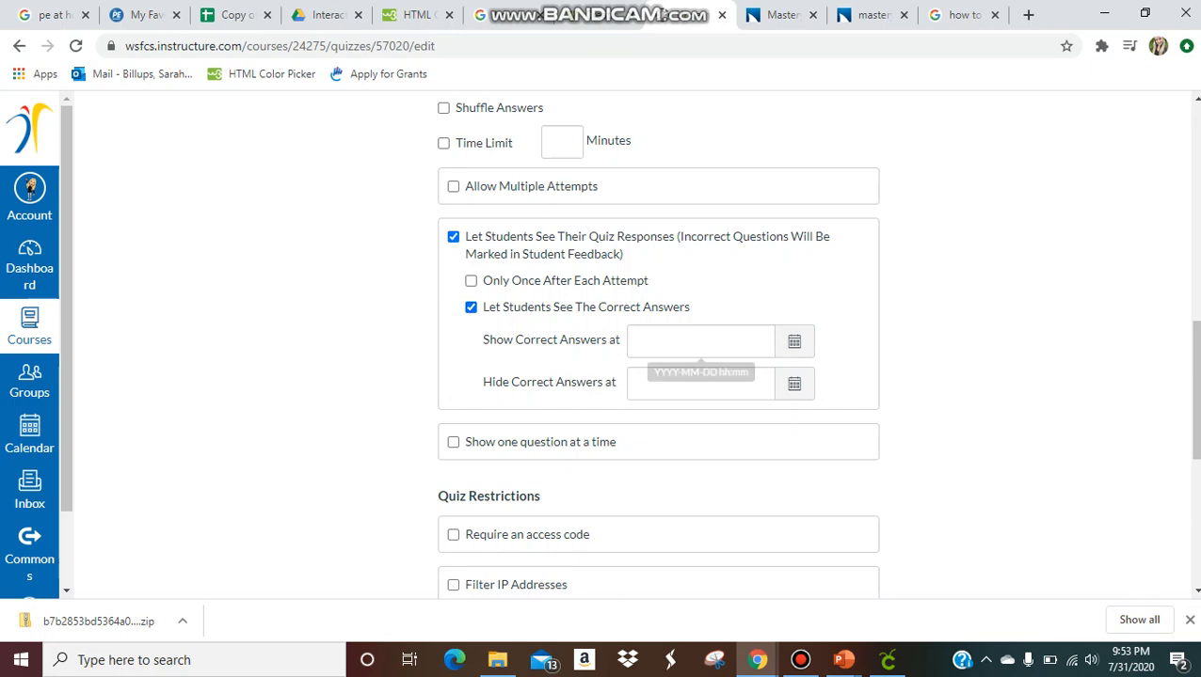
scroll(700, 357, down, 2)
scroll(659, 358, down, 2)
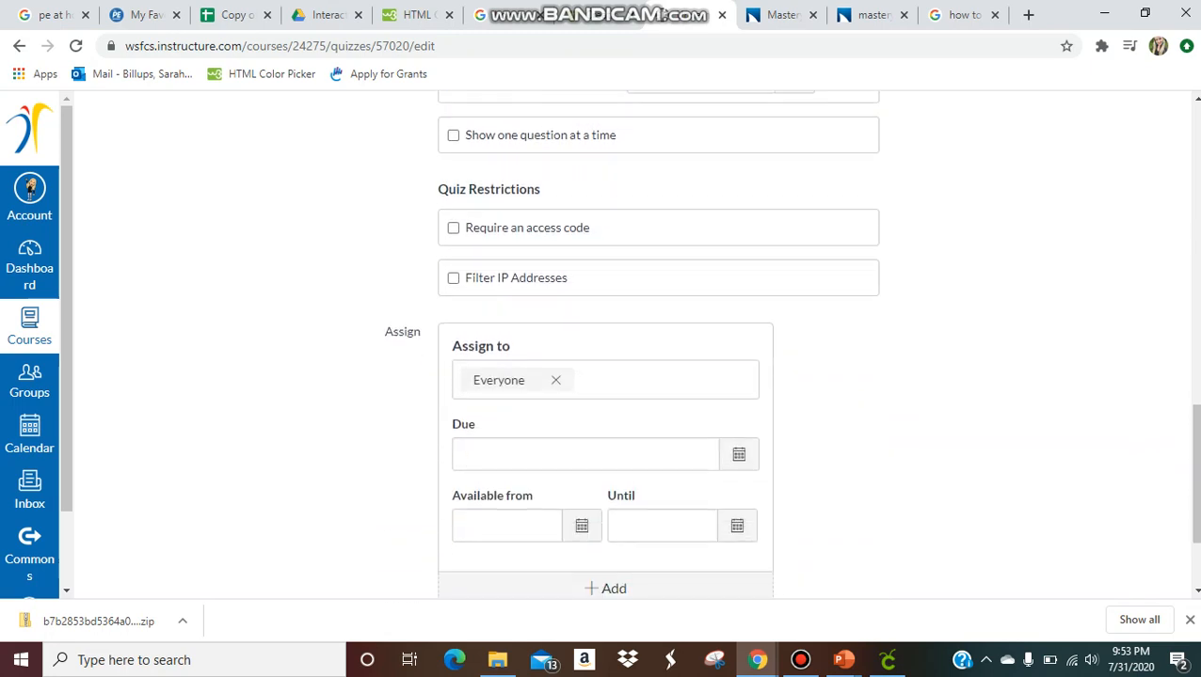
click(649, 380)
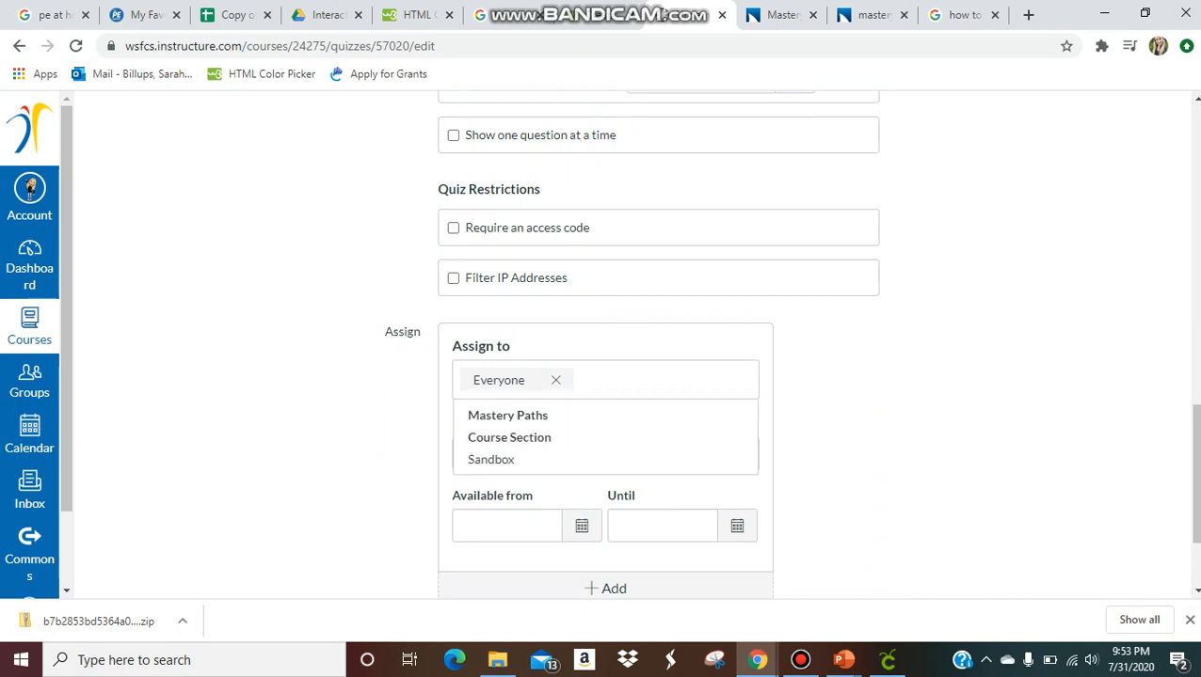
click(837, 400)
scroll(583, 484, up, 1)
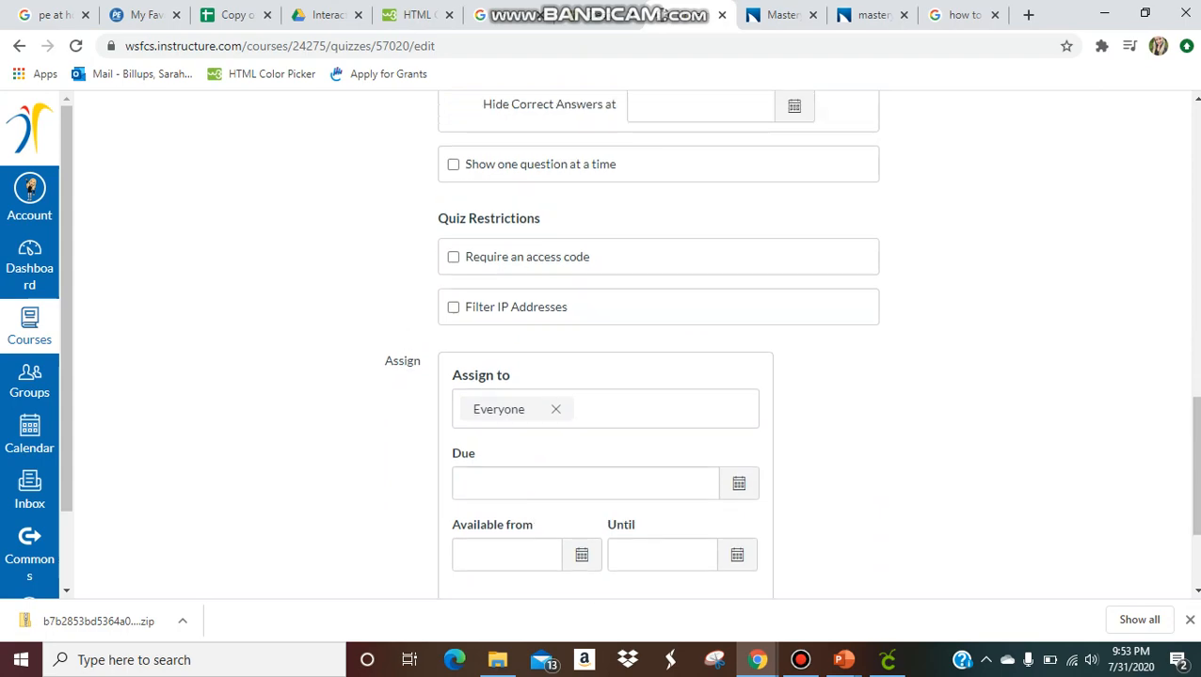
scroll(659, 414, up, 15)
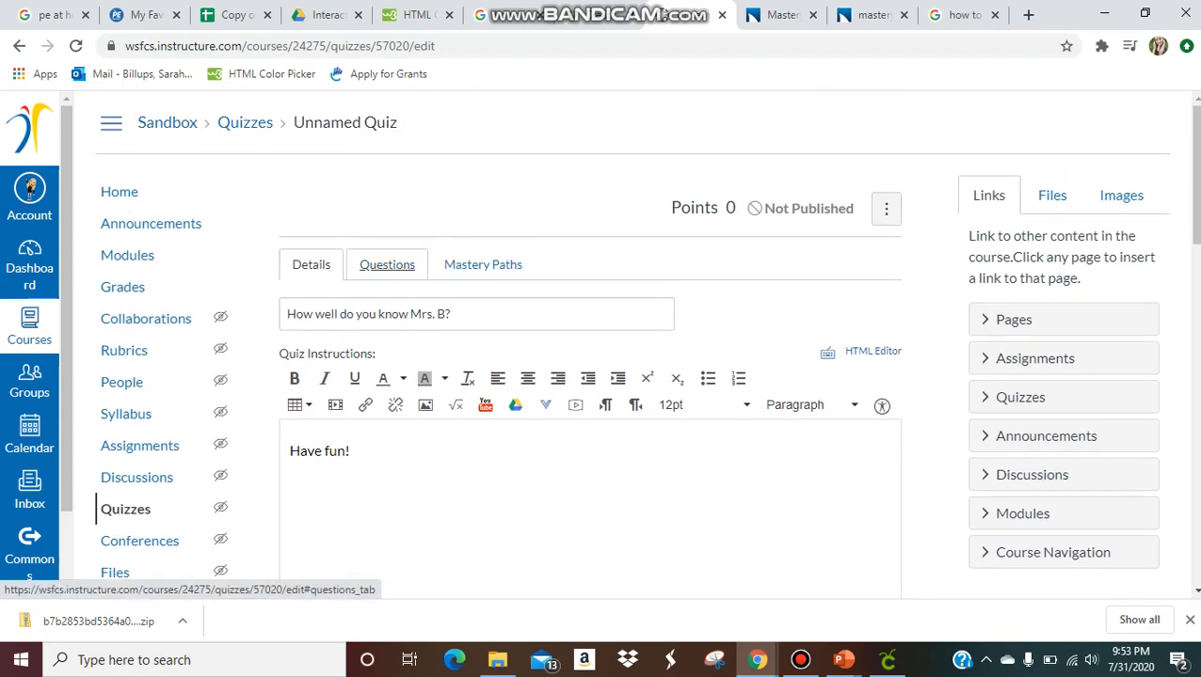
Browse the existing unfiled questions and the course question banks, then return to the quiz editor
click(386, 264)
scroll(603, 358, down, 2)
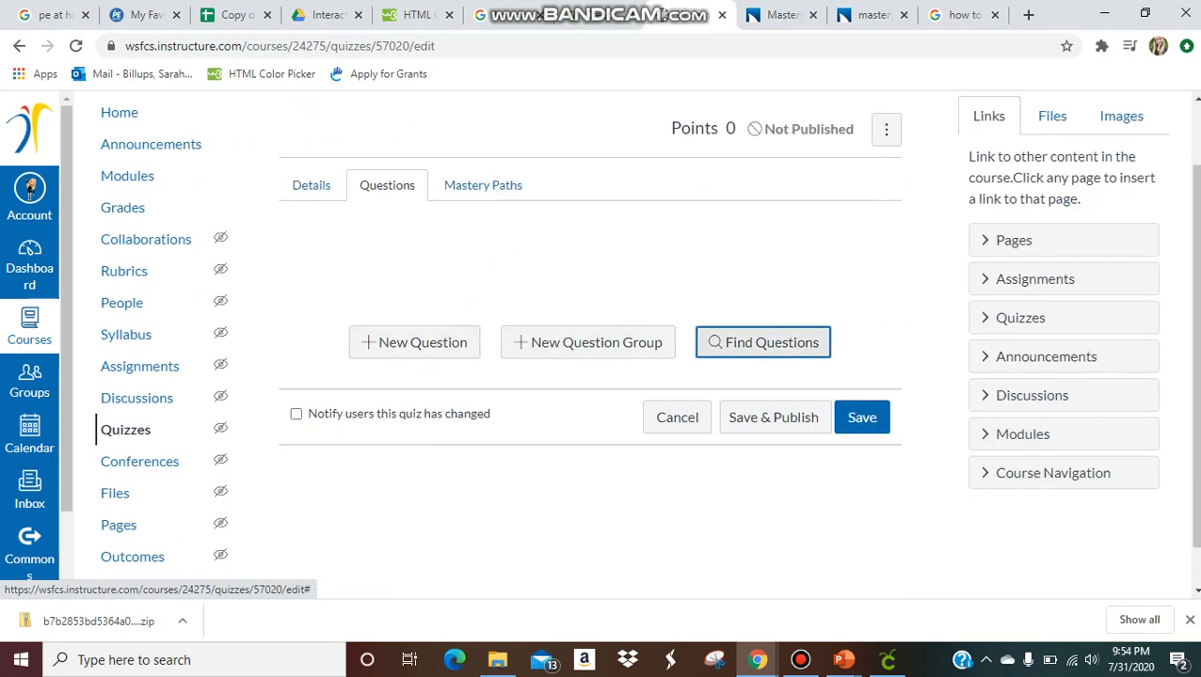
click(763, 342)
scroll(659, 390, down, 10)
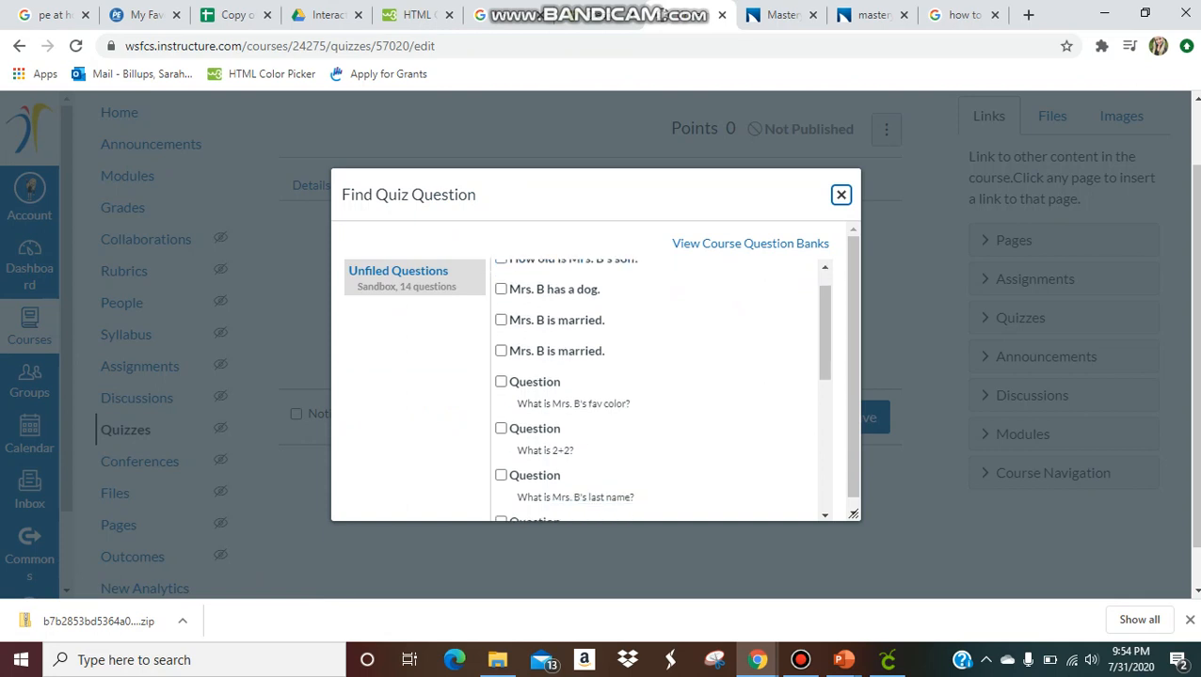
scroll(659, 390, up, 5)
scroll(659, 391, down, 3)
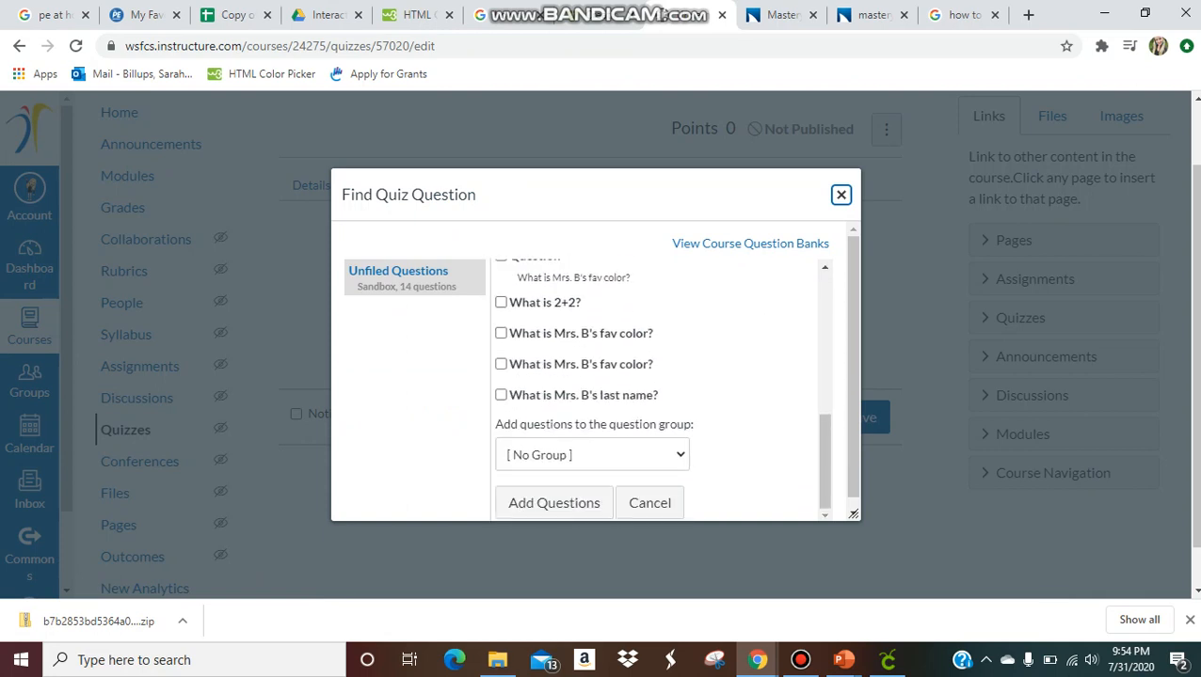
click(750, 244)
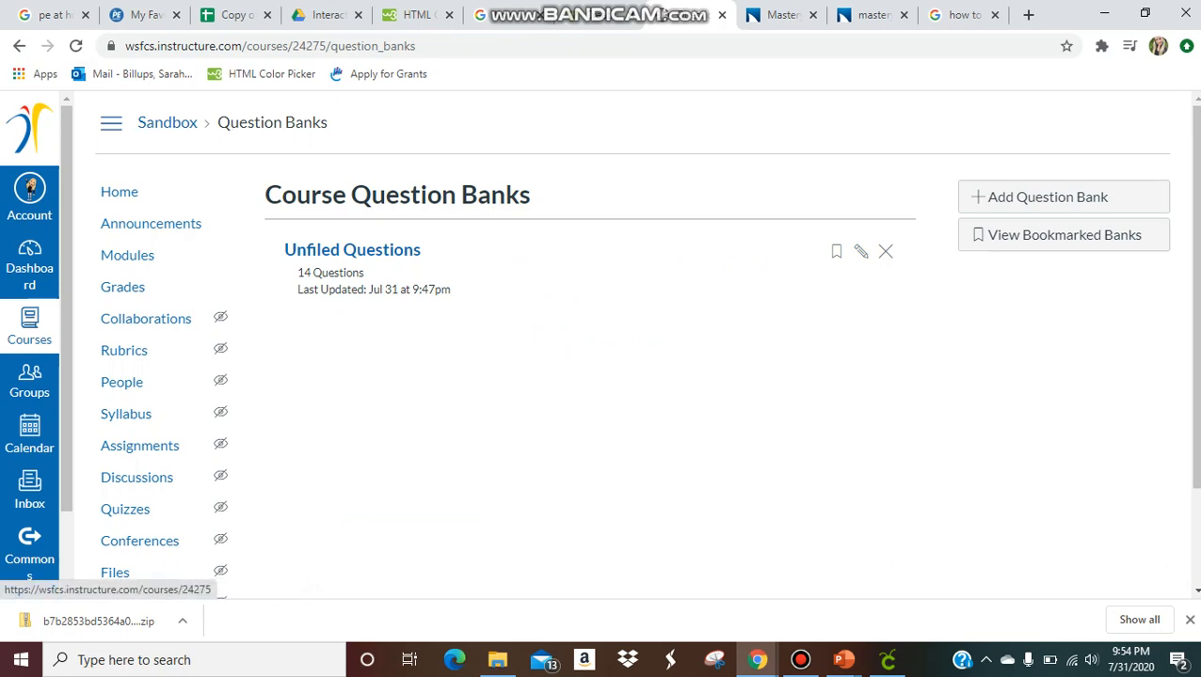
click(19, 45)
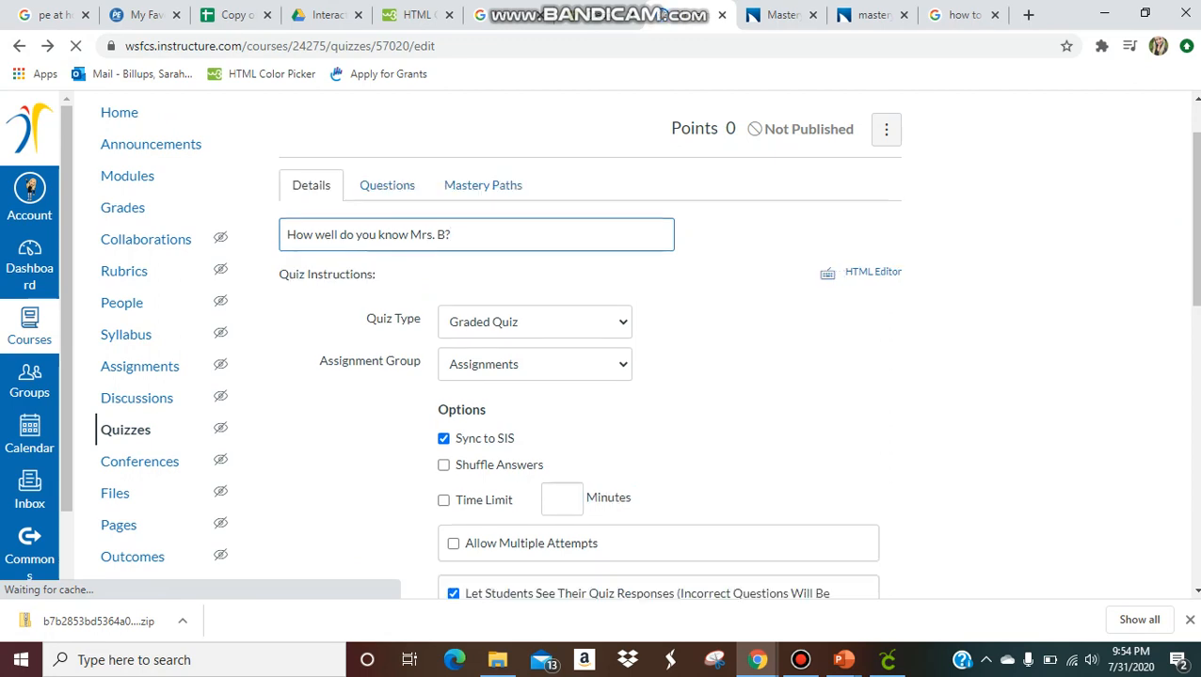
Add a new multiple-choice question to the quiz and clear its name
click(387, 186)
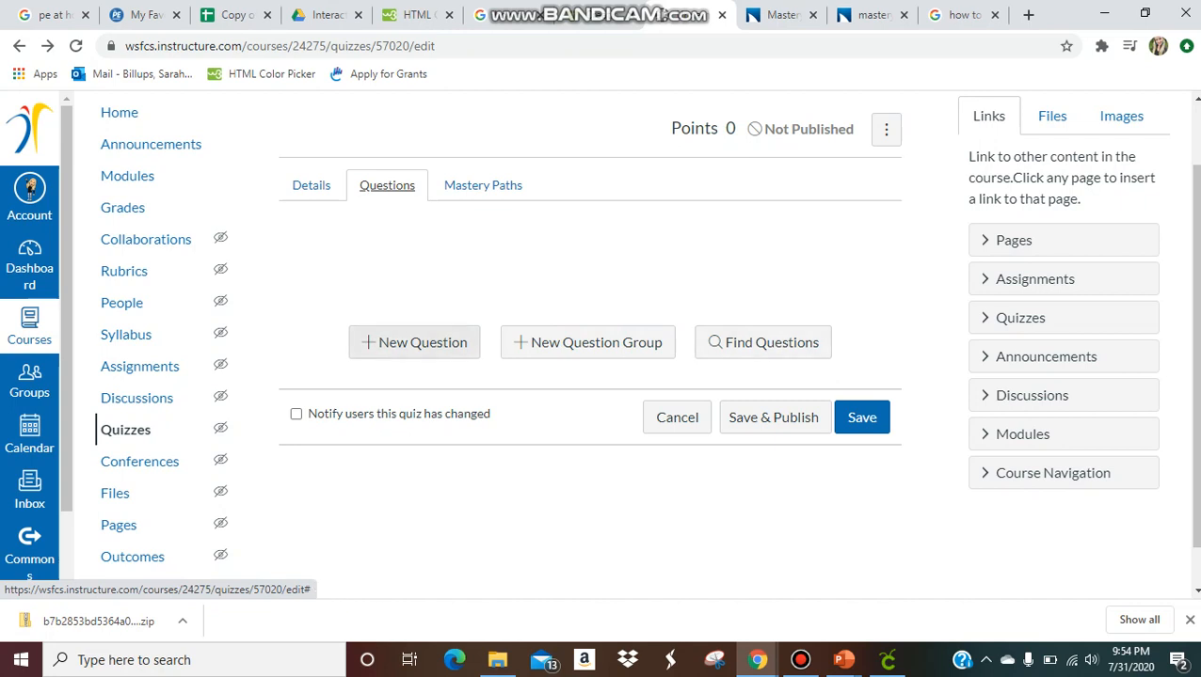
click(414, 342)
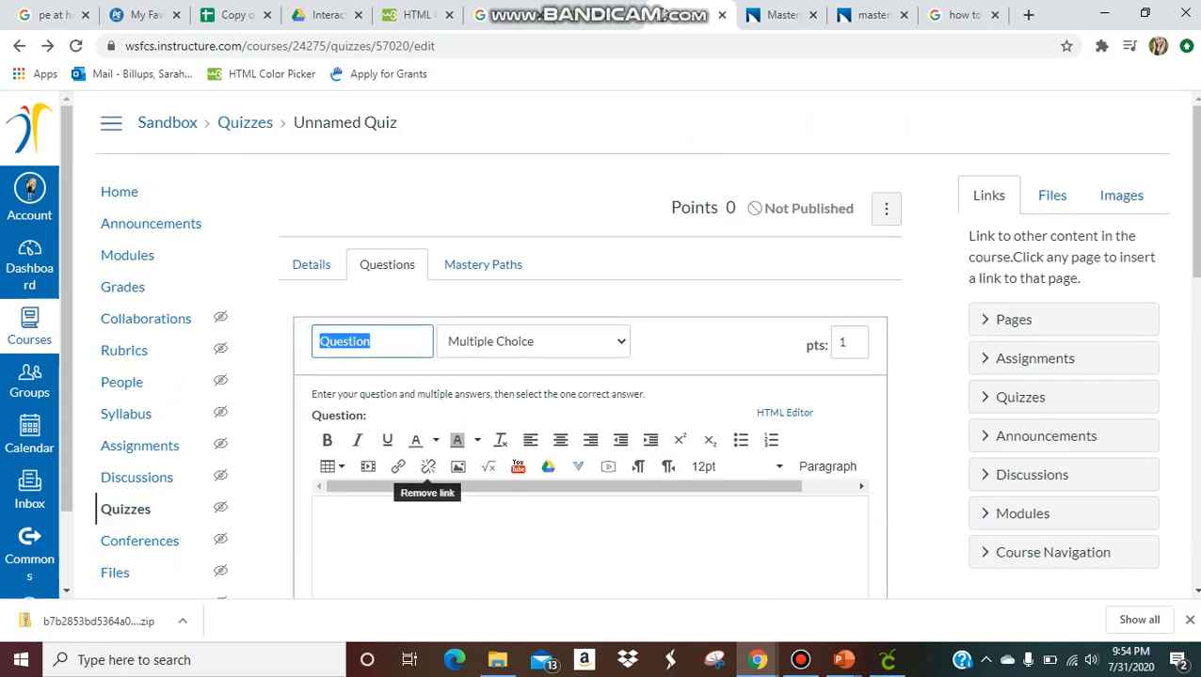
key(BackSpace)
click(322, 527)
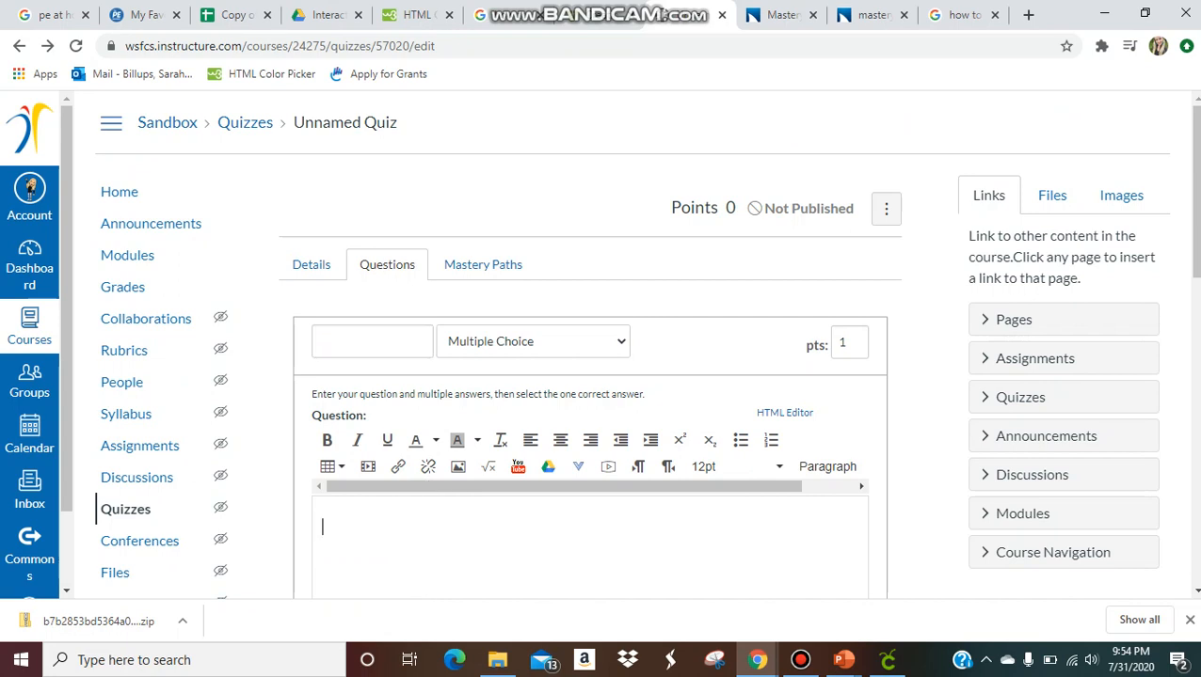
text(What is Mrs. B's husban)
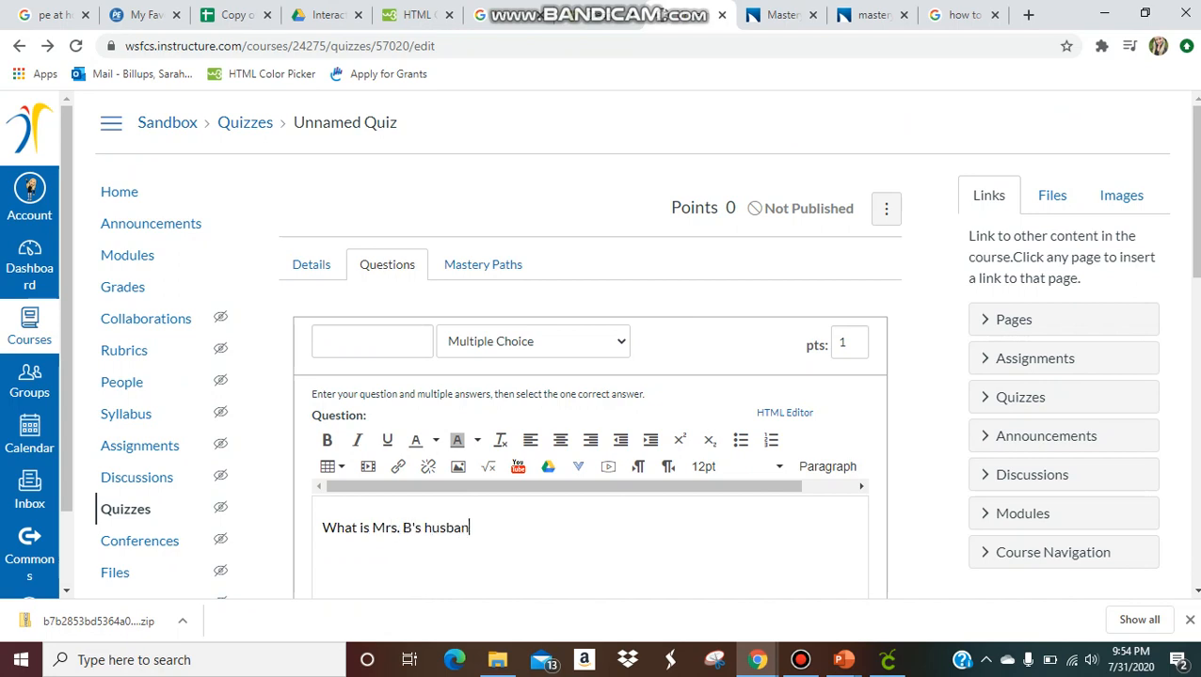
key(BackSpace)
key(BackSpace)
key(BackSpace)
key(BackSpace)
key(BackSpace)
key(BackSpace)
key(BackSpace)
key(BackSpace)
key(BackSpace)
key(BackSpace)
key(BackSpace)
key(BackSpace)
key(BackSpace)
key(BackSpace)
key(BackSpace)
key(BackSpace)
key(BackSpace)
key(BackSpace)
key(BackSpace)
key(BackSpace)
key(BackSpace)
key(BackSpace)
key(BackSpace)
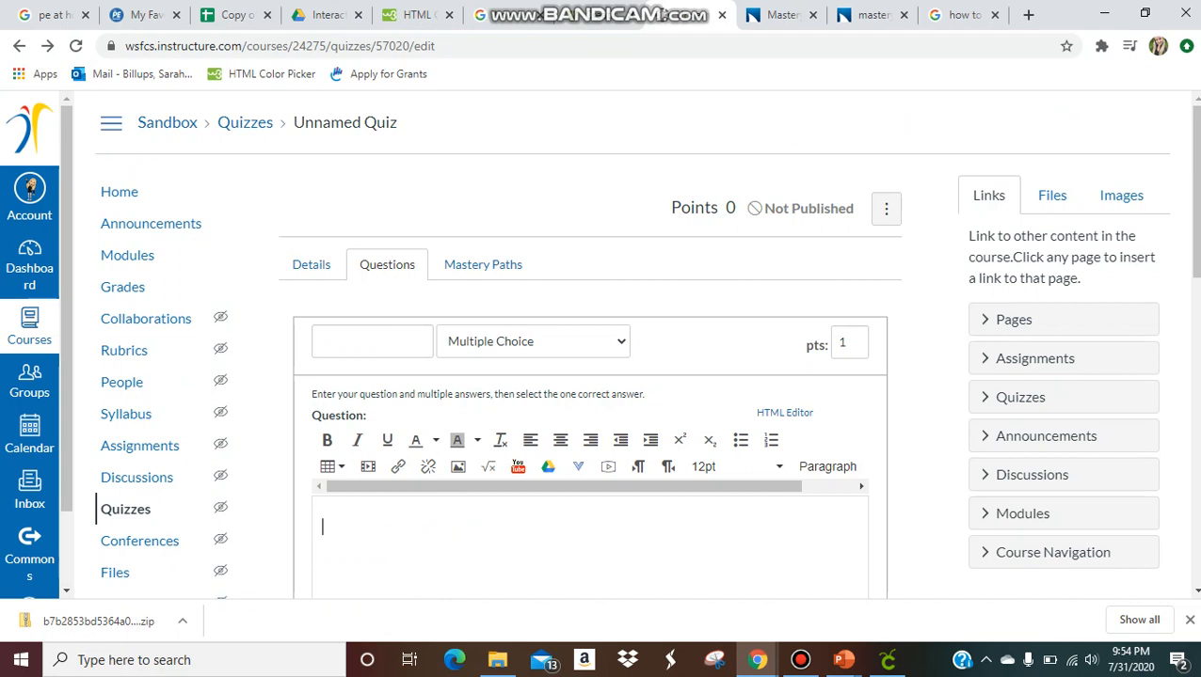
Enter the question "How old is Mrs. B?" with the answer choices 30, 25, 43 and 32
text(How old is Mrs. B?)
scroll(589, 395, down, 5)
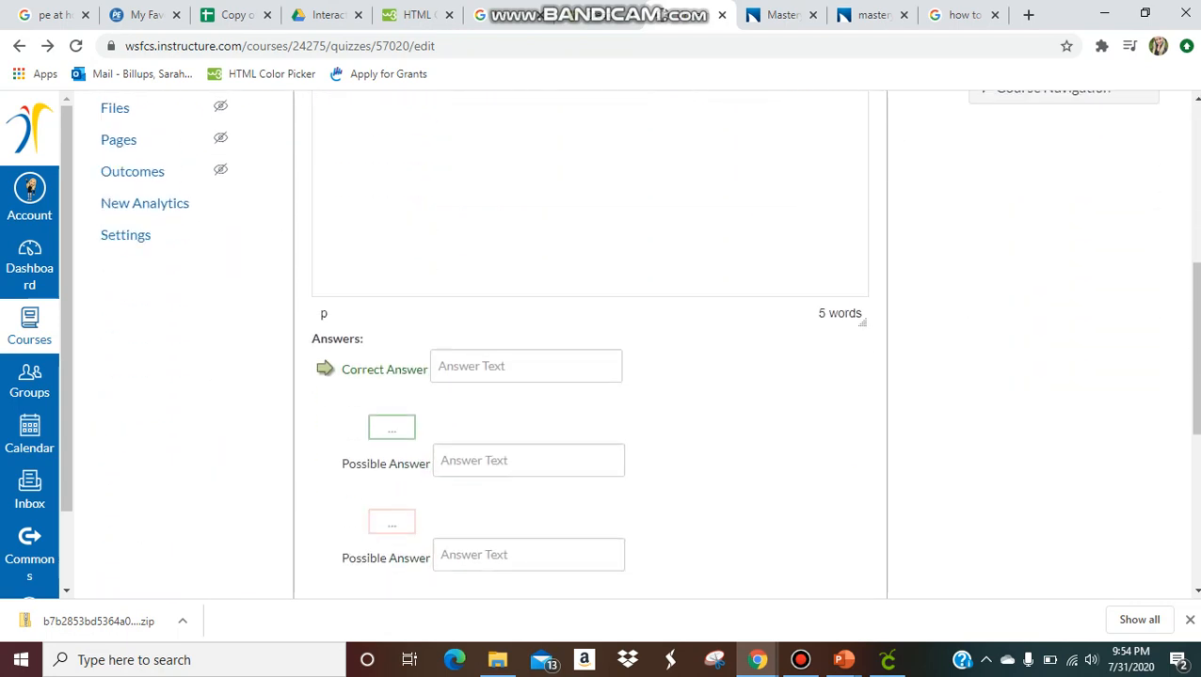
click(525, 366)
text(30)
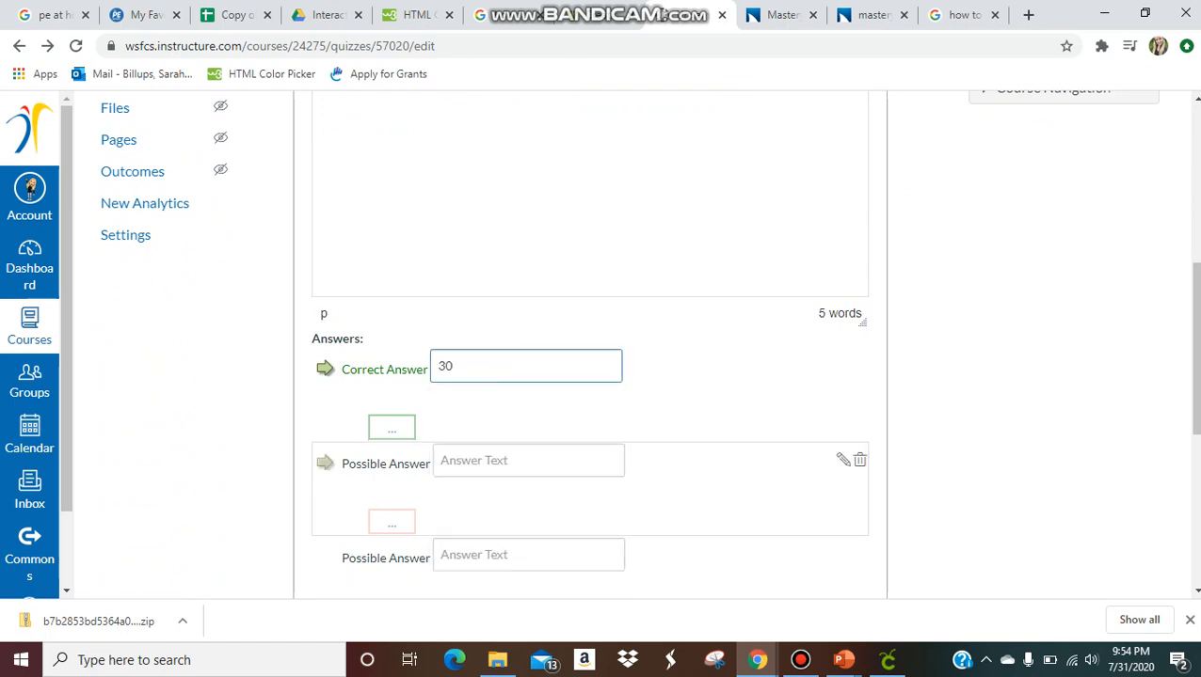
click(525, 460)
text(25)
click(527, 554)
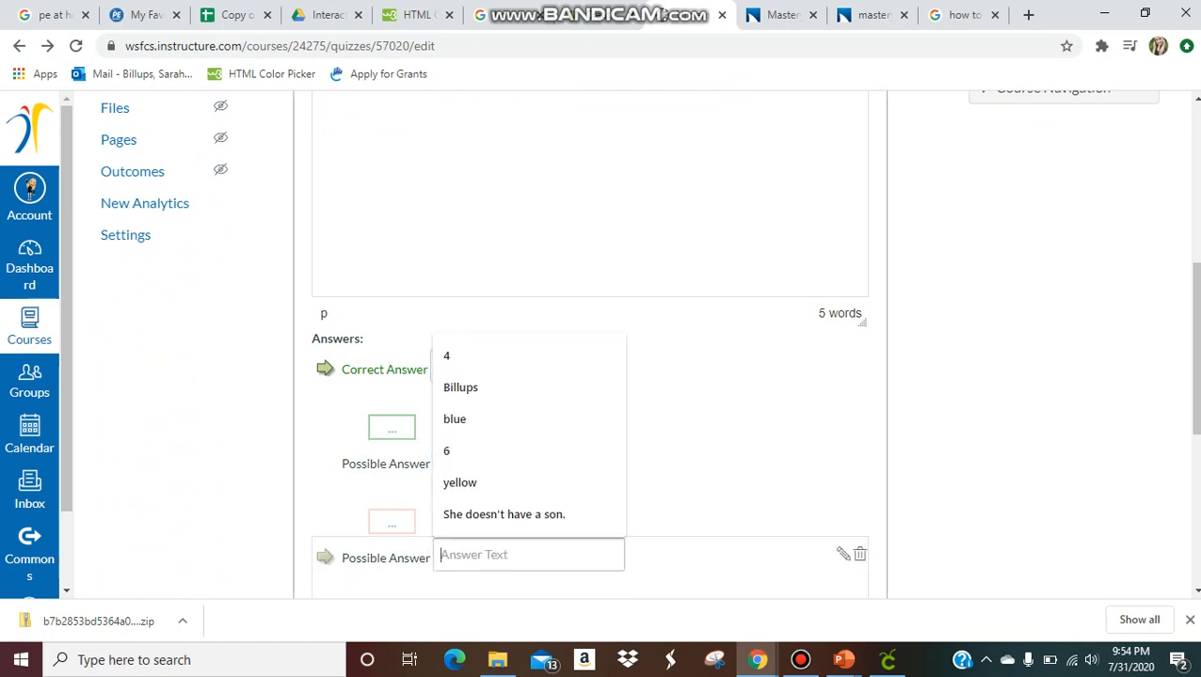
text(40)
scroll(589, 376, down, 2)
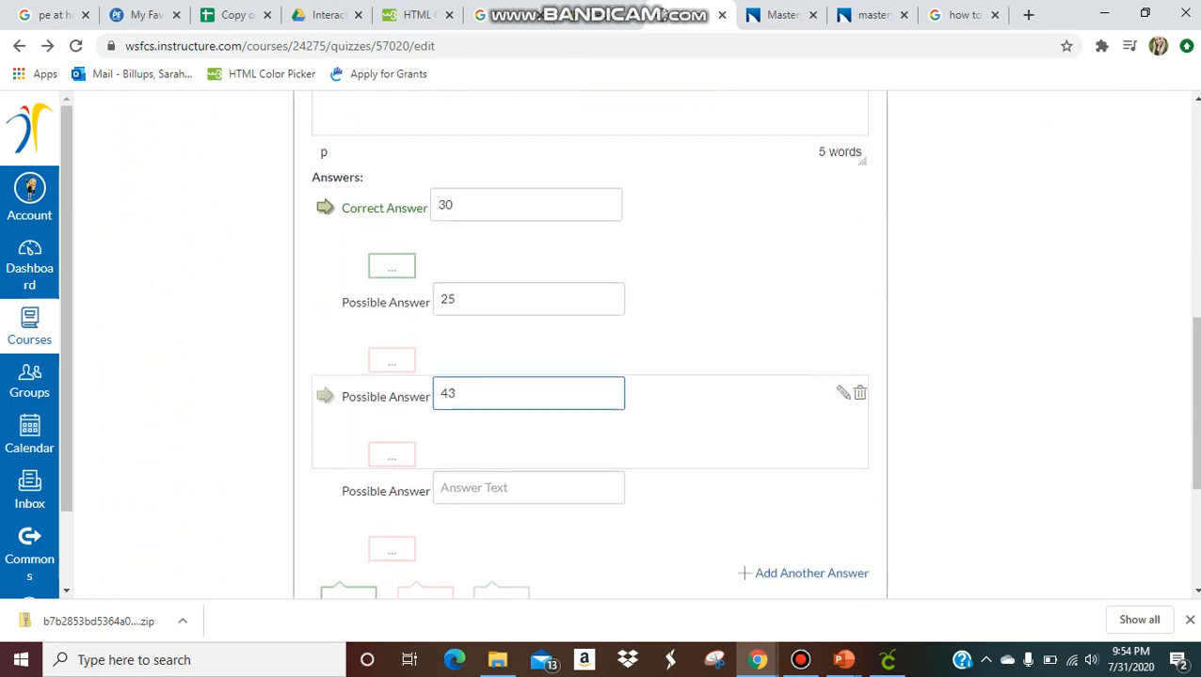
click(527, 484)
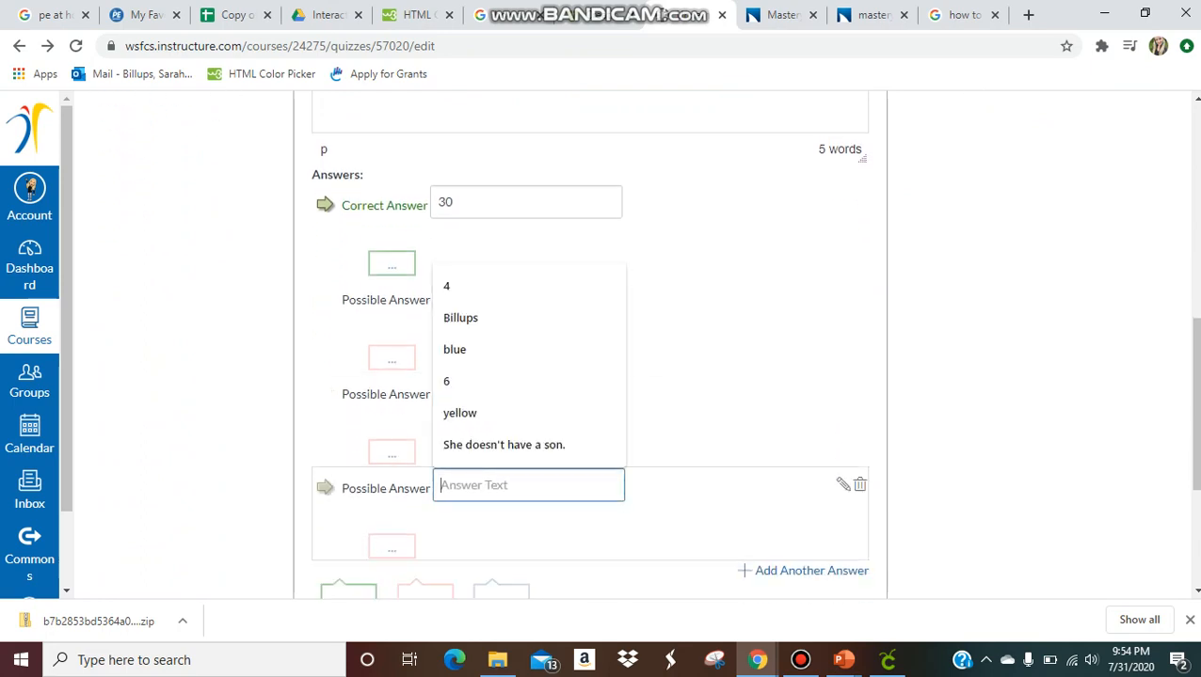
text(32)
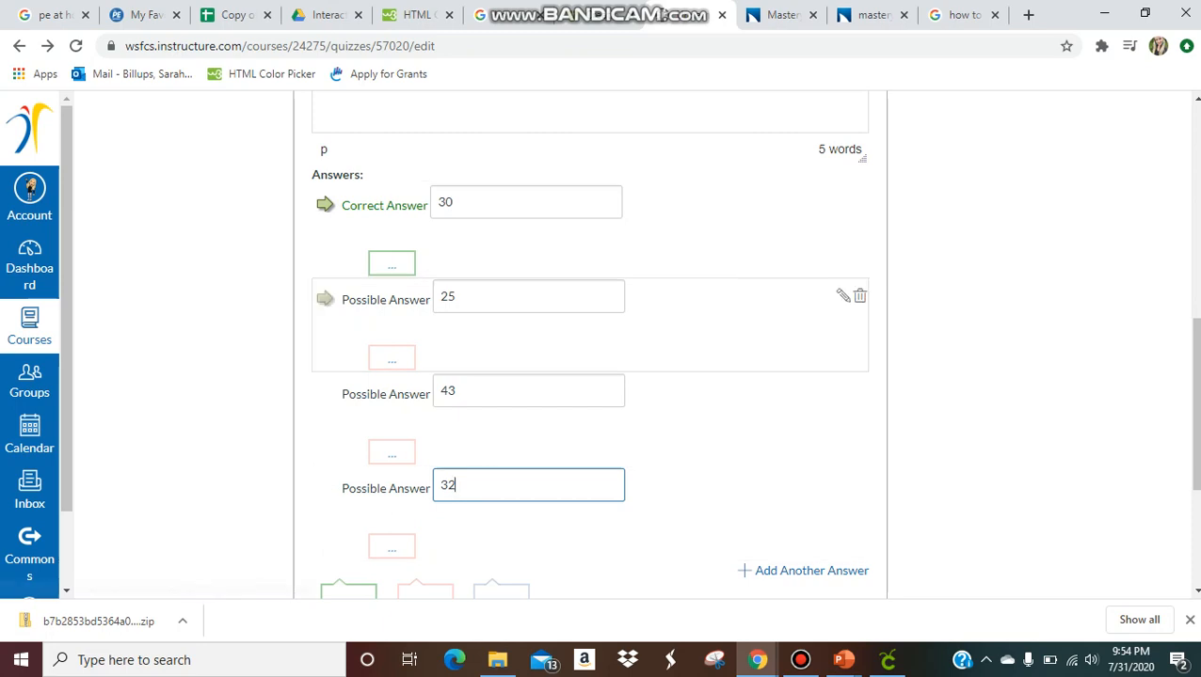
Mark 32 as the correct answer and save the question to the quiz
click(325, 487)
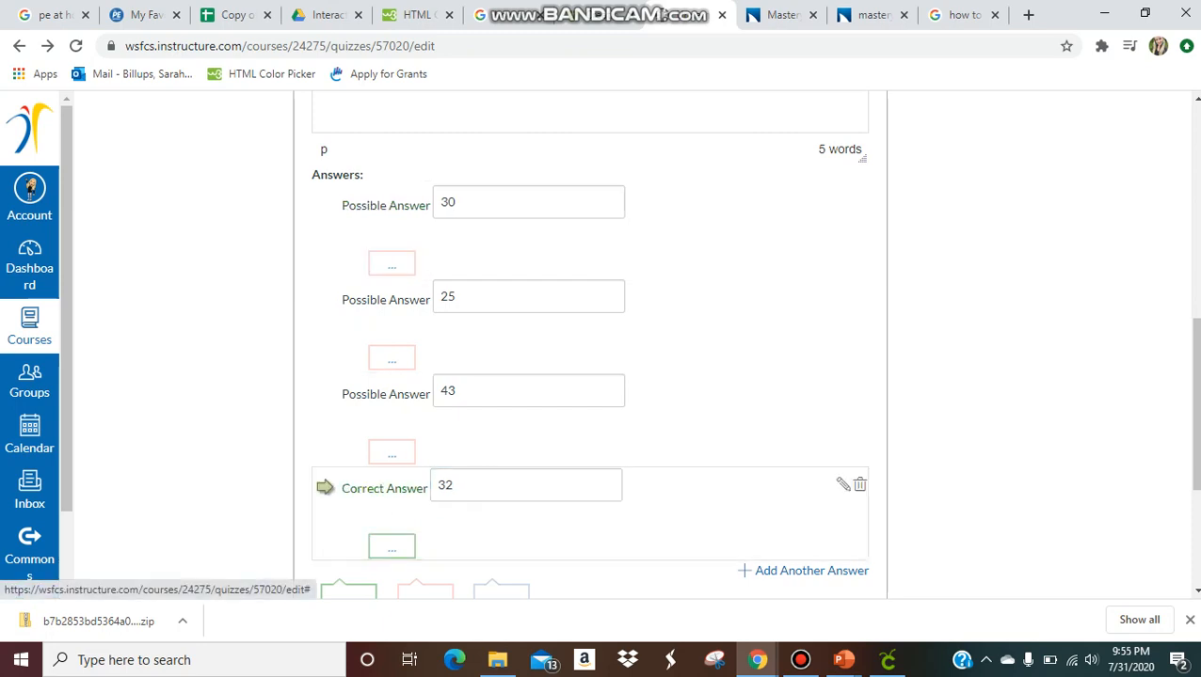
scroll(590, 377, down, 3)
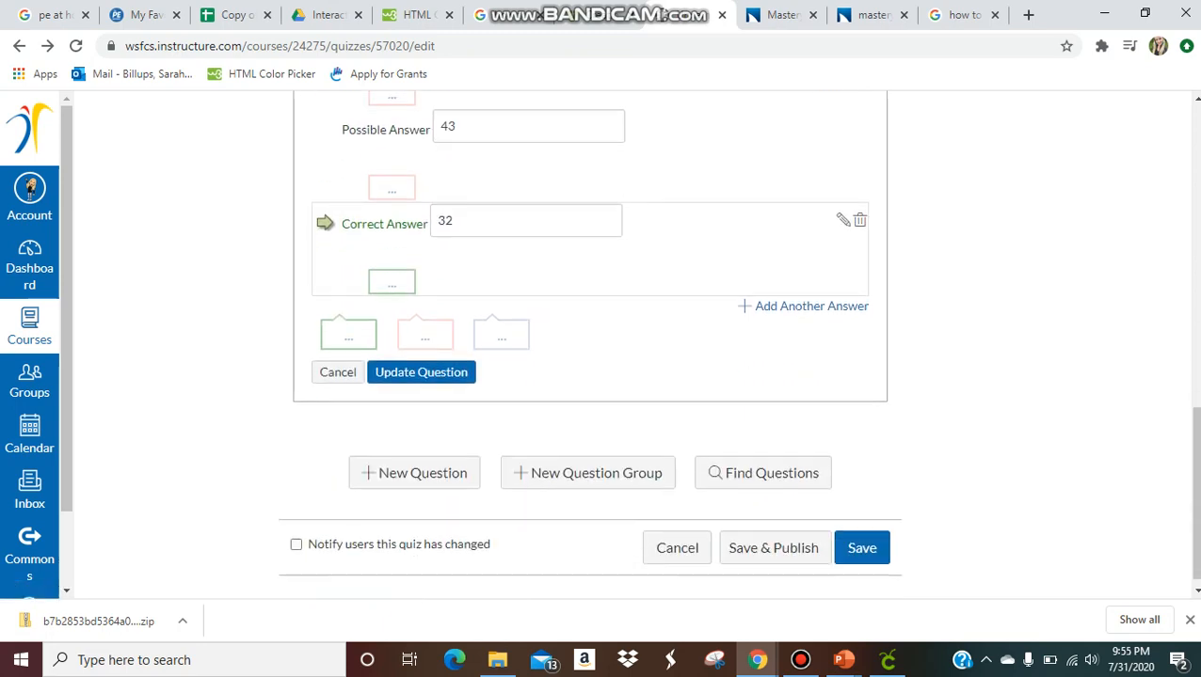
click(421, 373)
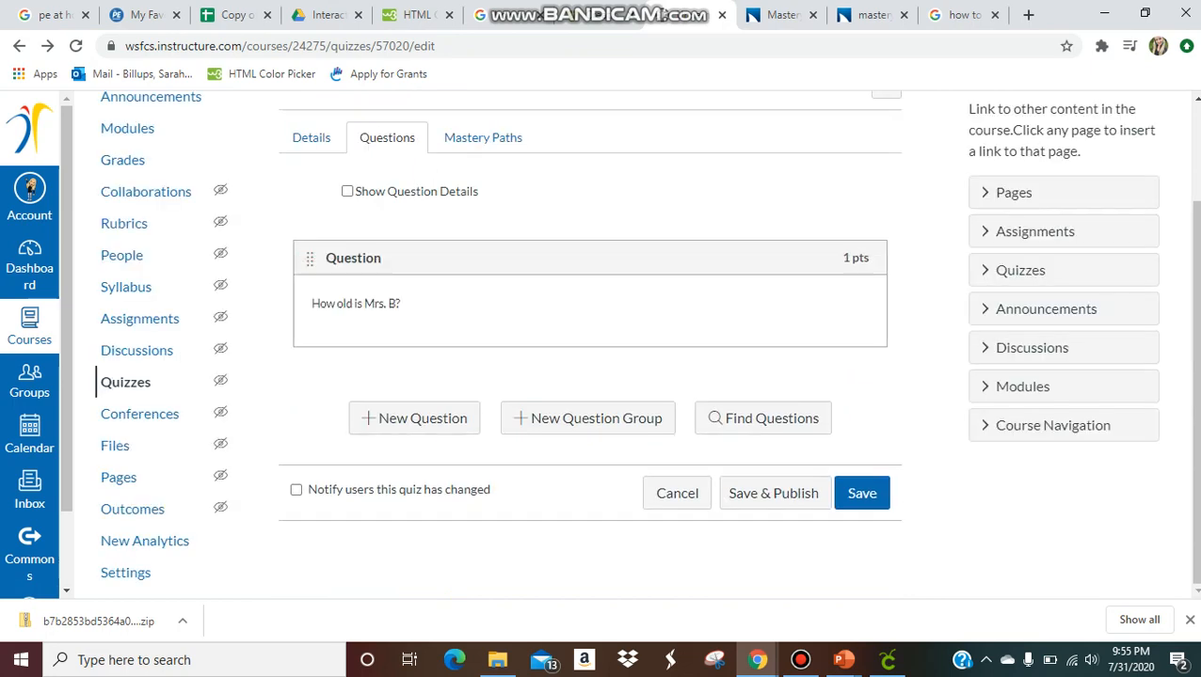
Create a question group named "Group A" that picks 2 questions at 1 point each
mouse_move(590, 312)
click(609, 417)
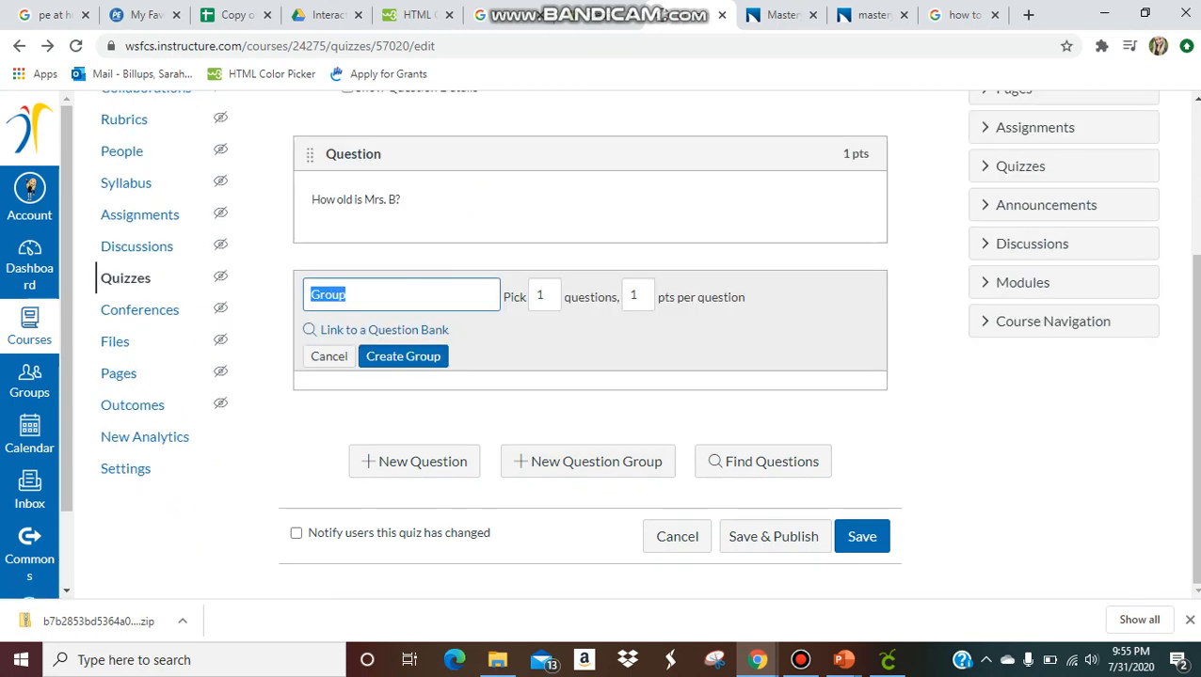
click(544, 295)
key(BackSpace)
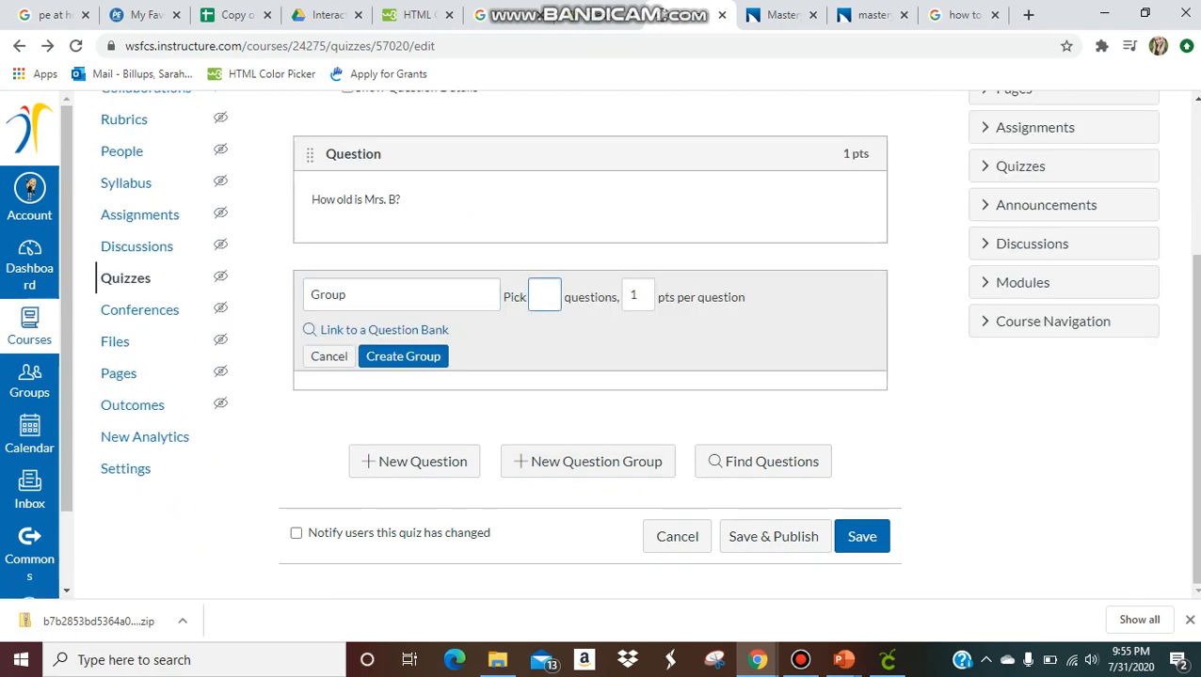
text(3)
key(BackSpace)
text(2)
click(396, 295)
click(377, 331)
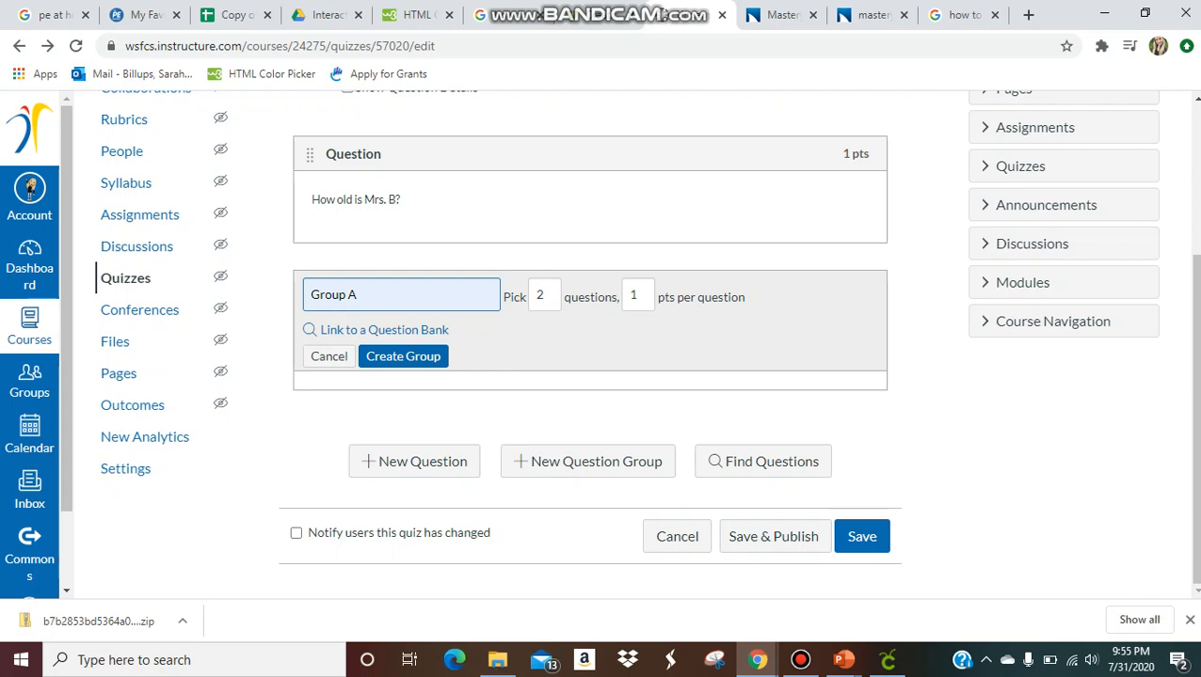
key(Return)
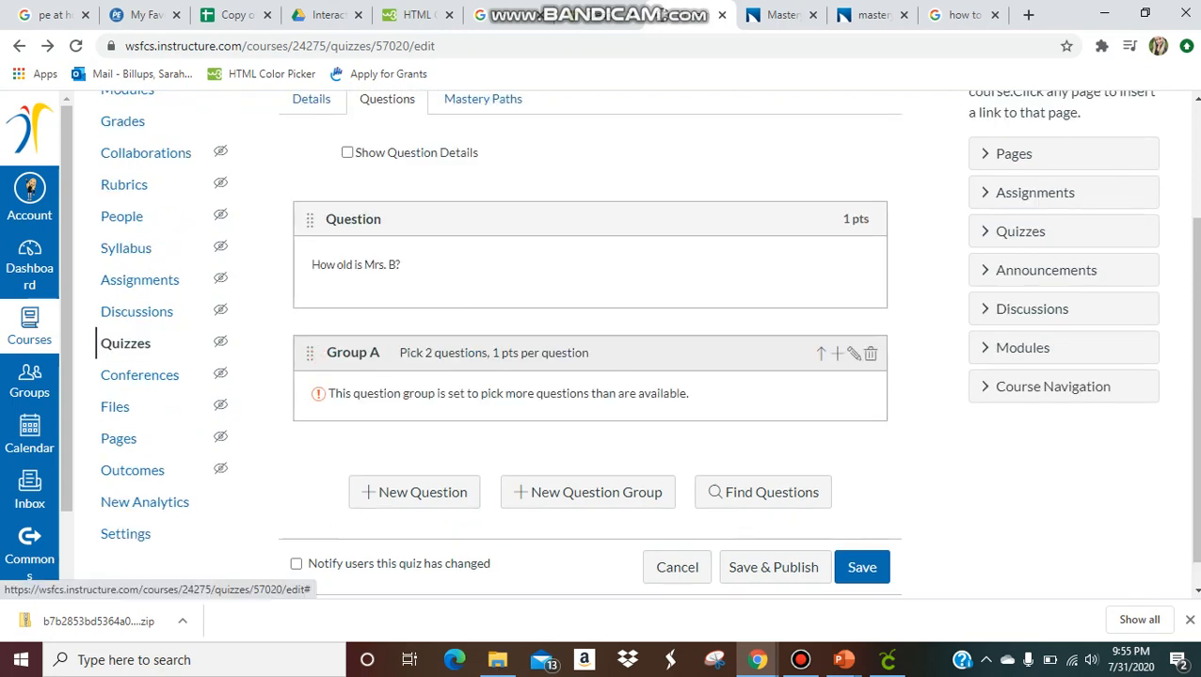
Add an unnamed True/False question "Mrs. B is married." to Group A with True as the correct answer, and save it
click(836, 353)
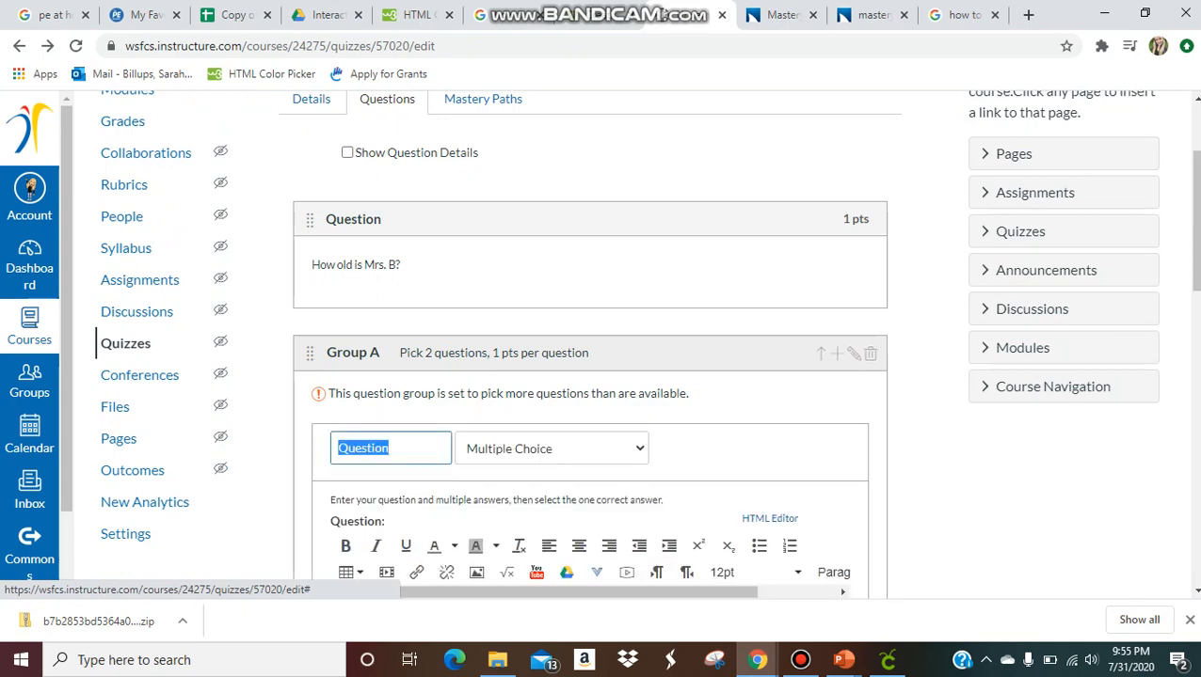
key(BackSpace)
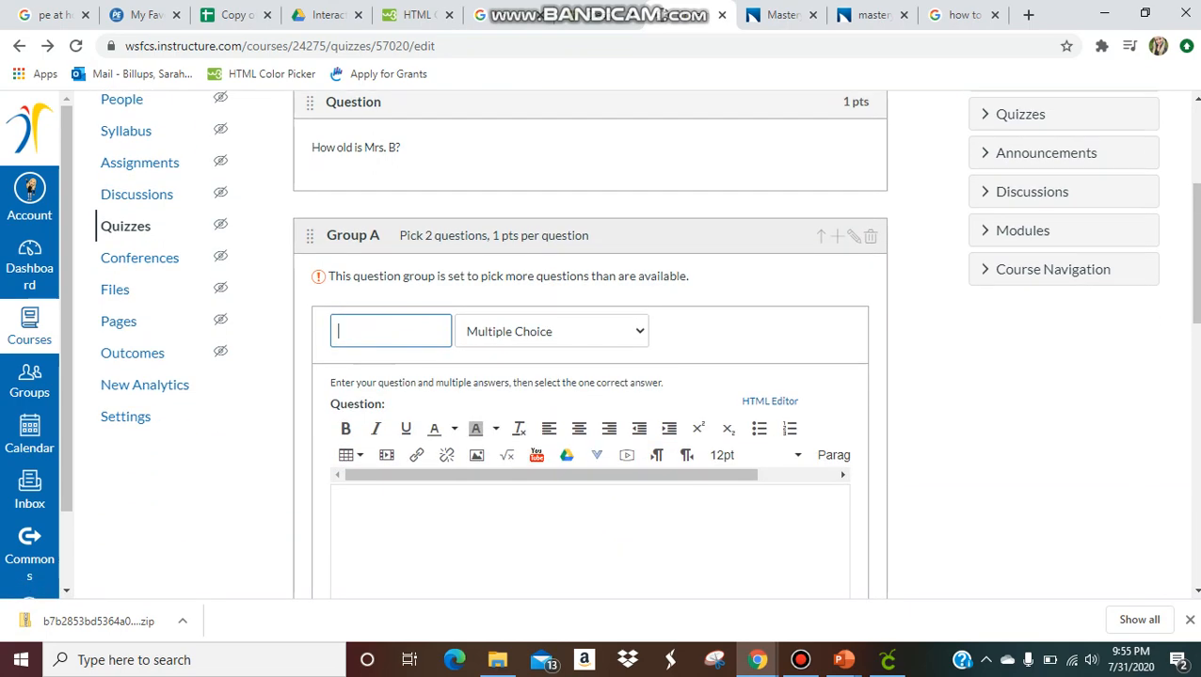
click(551, 331)
click(495, 372)
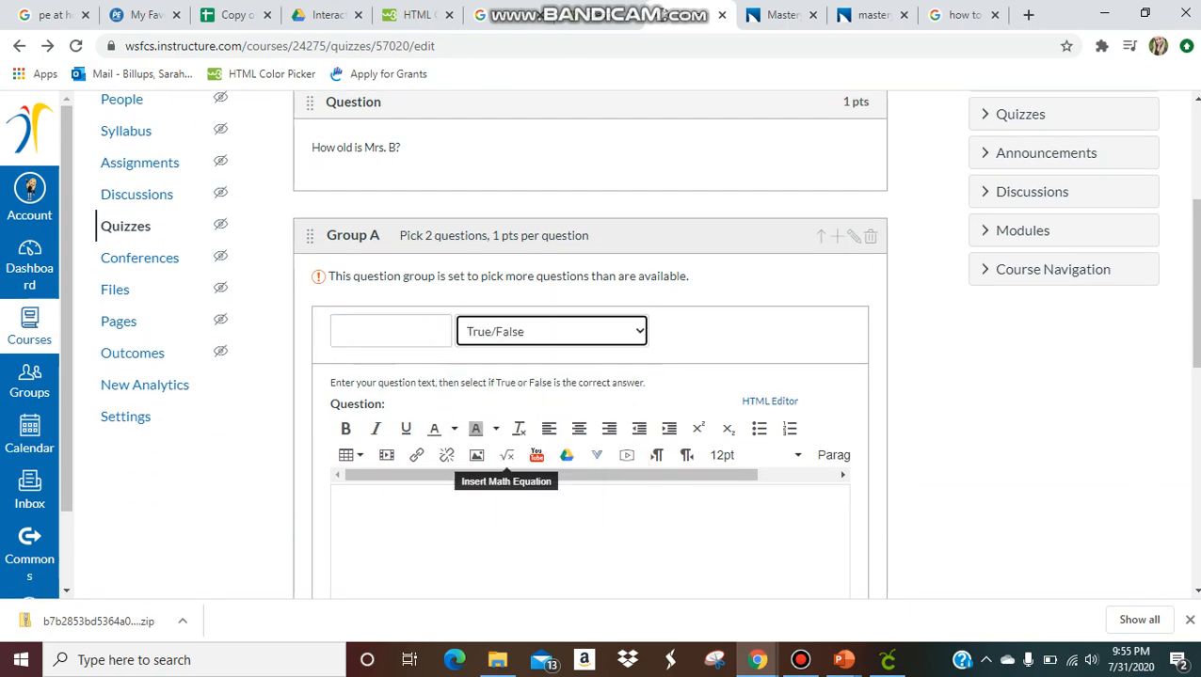
click(494, 523)
text(Mrs.)
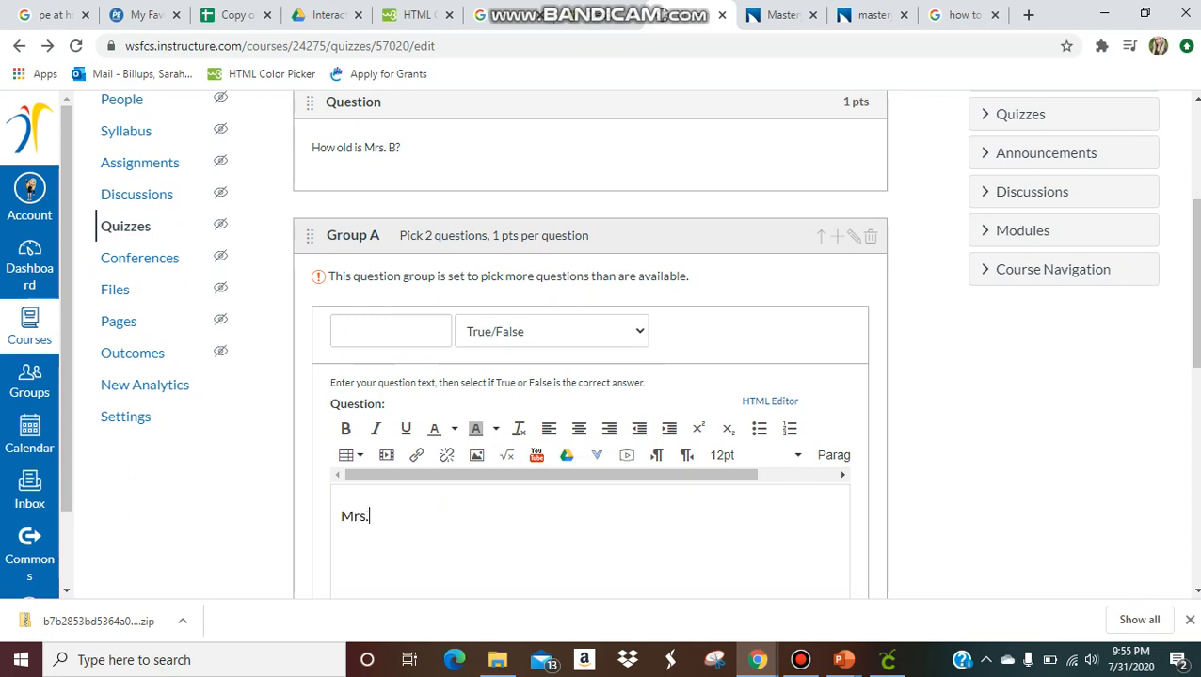
text( B is married.)
scroll(590, 377, down, 5)
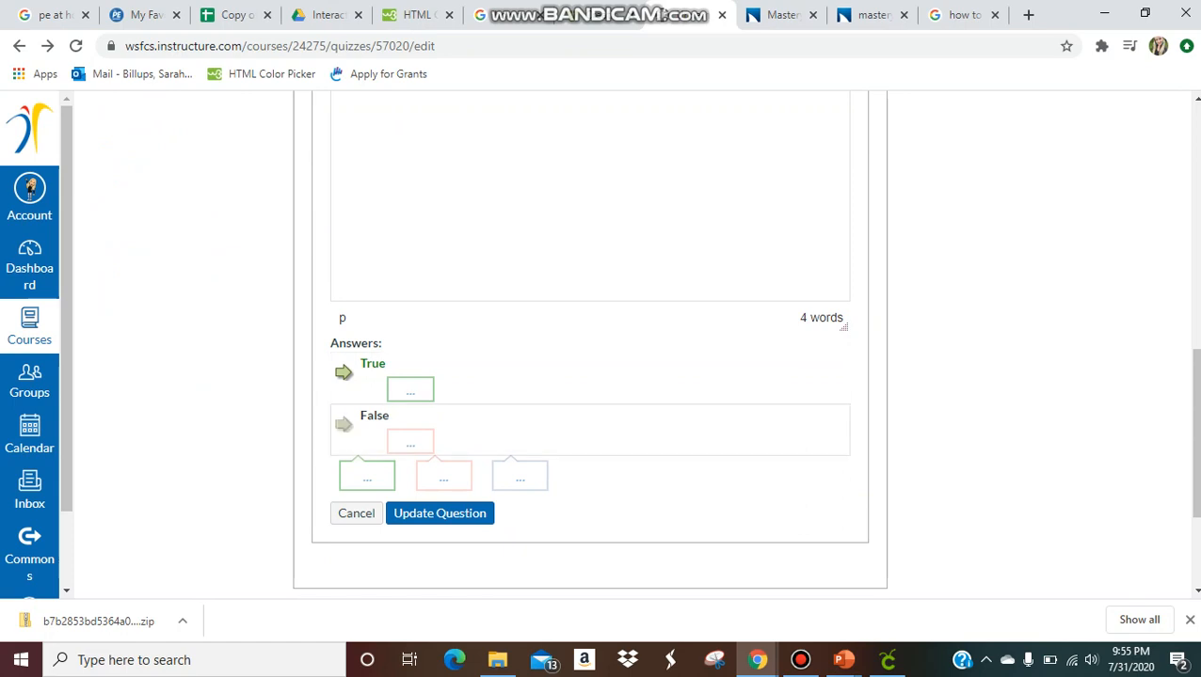
click(439, 513)
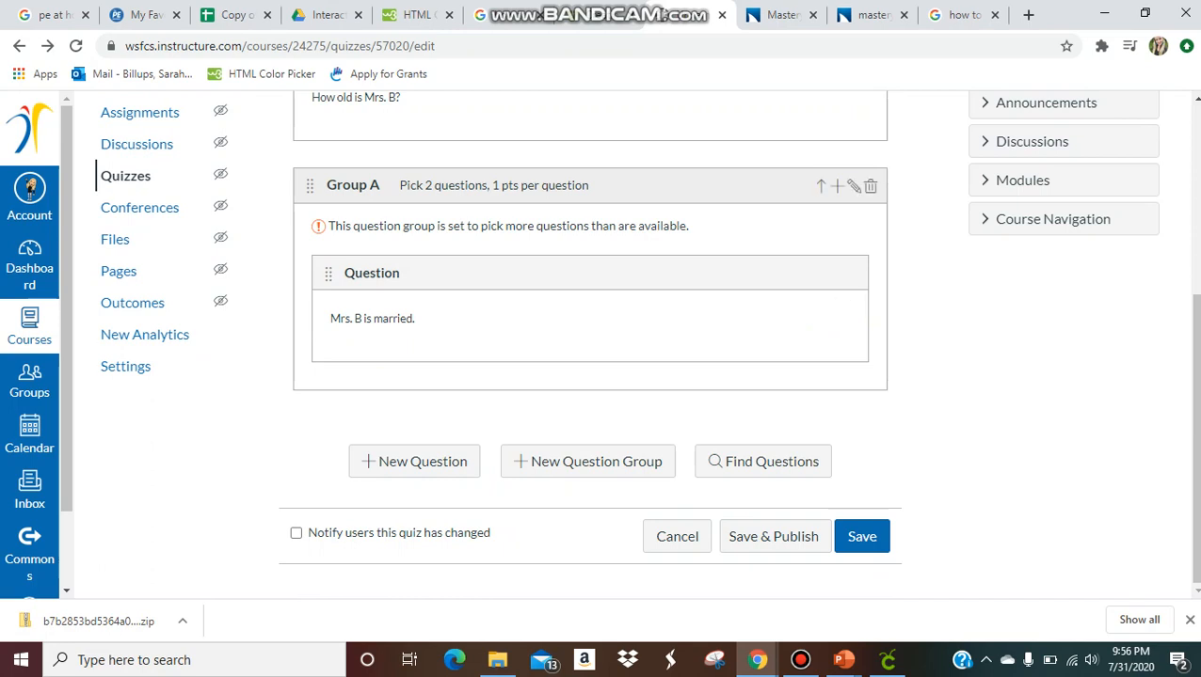
Add a second unnamed True/False question to Group A, "Mrs. B has a daughter.", with True as the correct answer, and save it
click(414, 461)
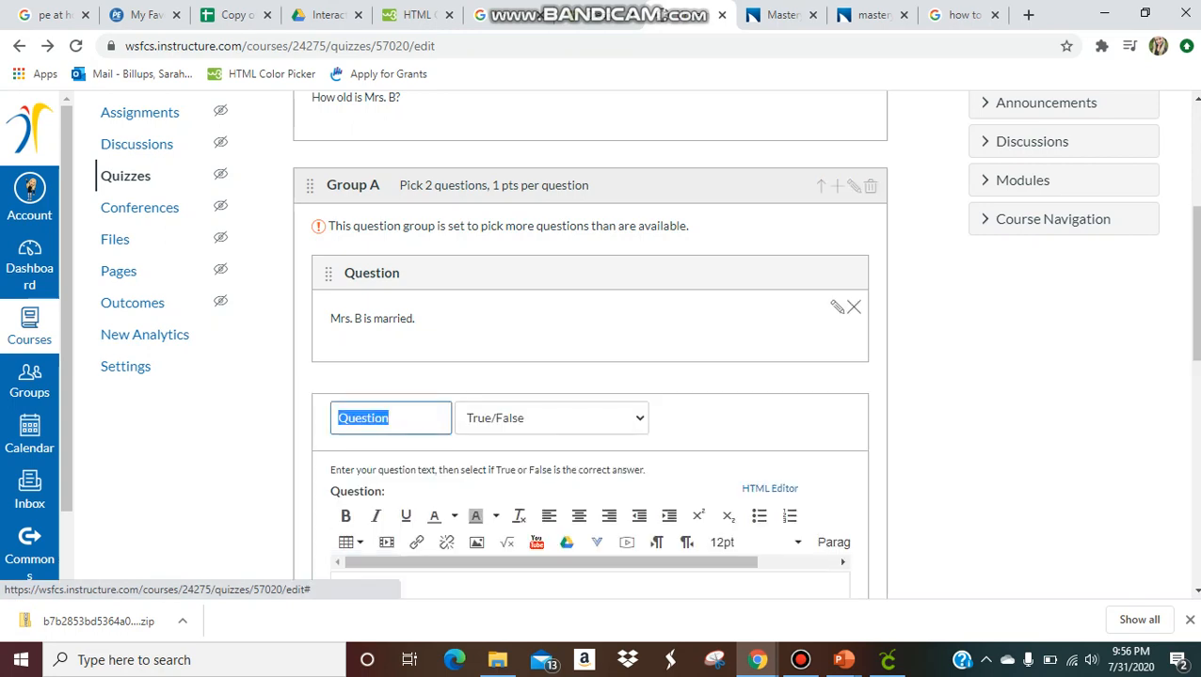
key(BackSpace)
scroll(590, 377, down, 2)
click(341, 389)
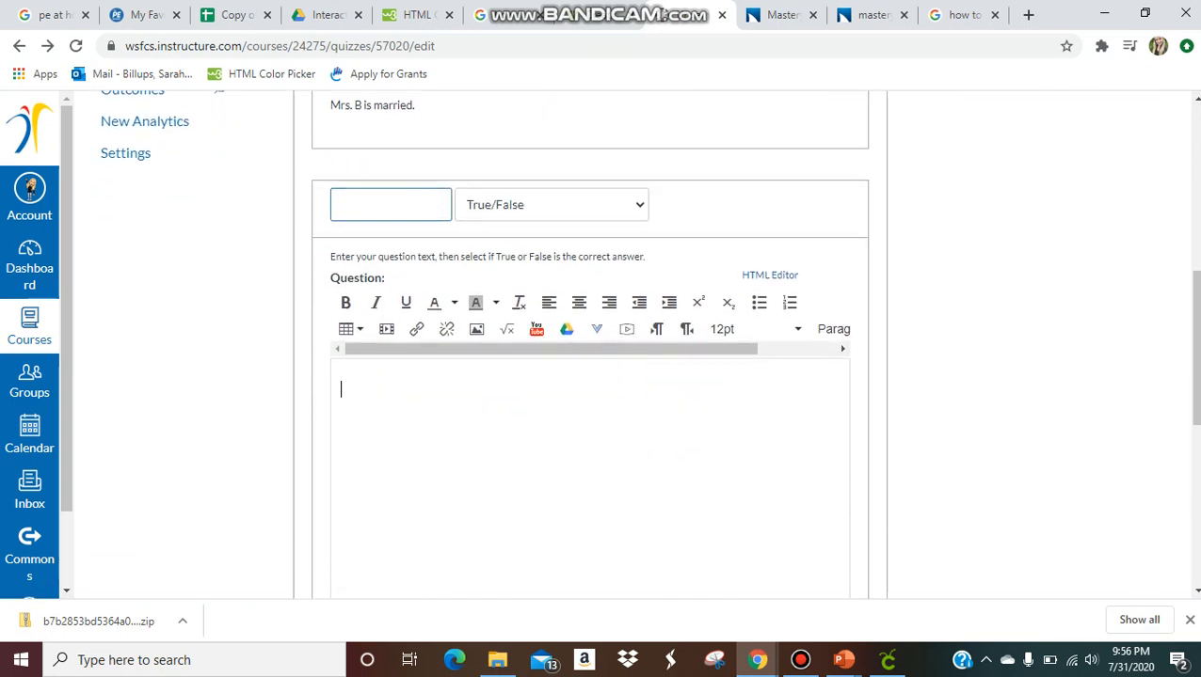
text(Mrs. B has a)
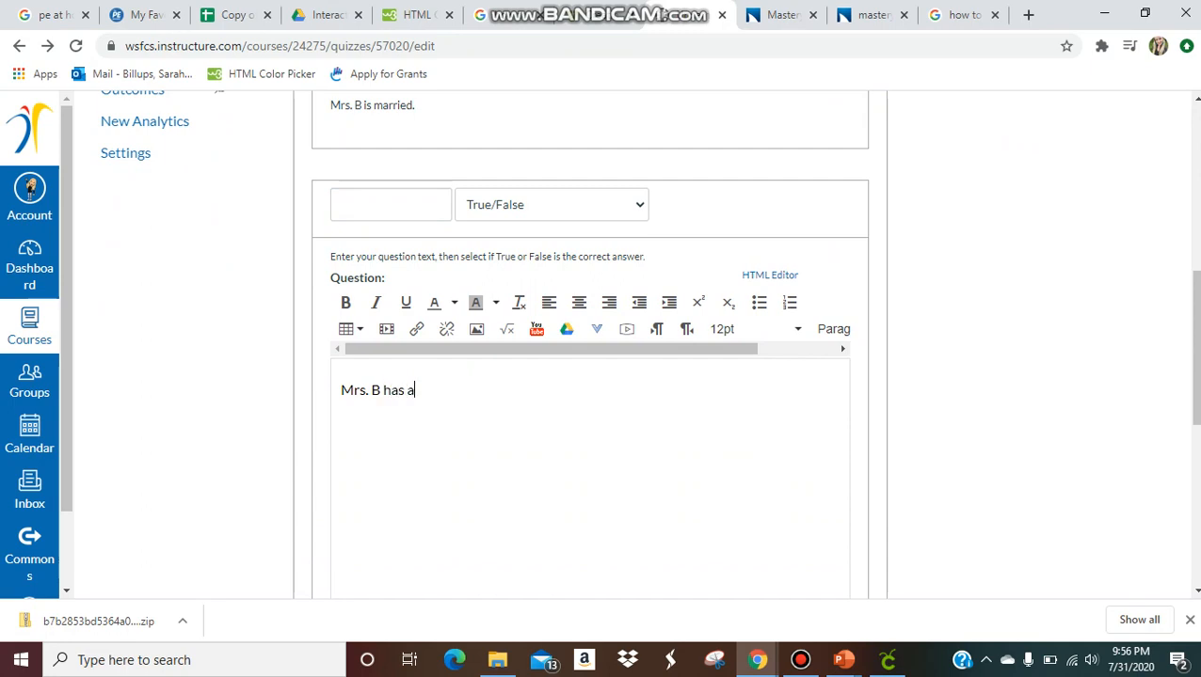
text( daughter.)
scroll(590, 377, down, 5)
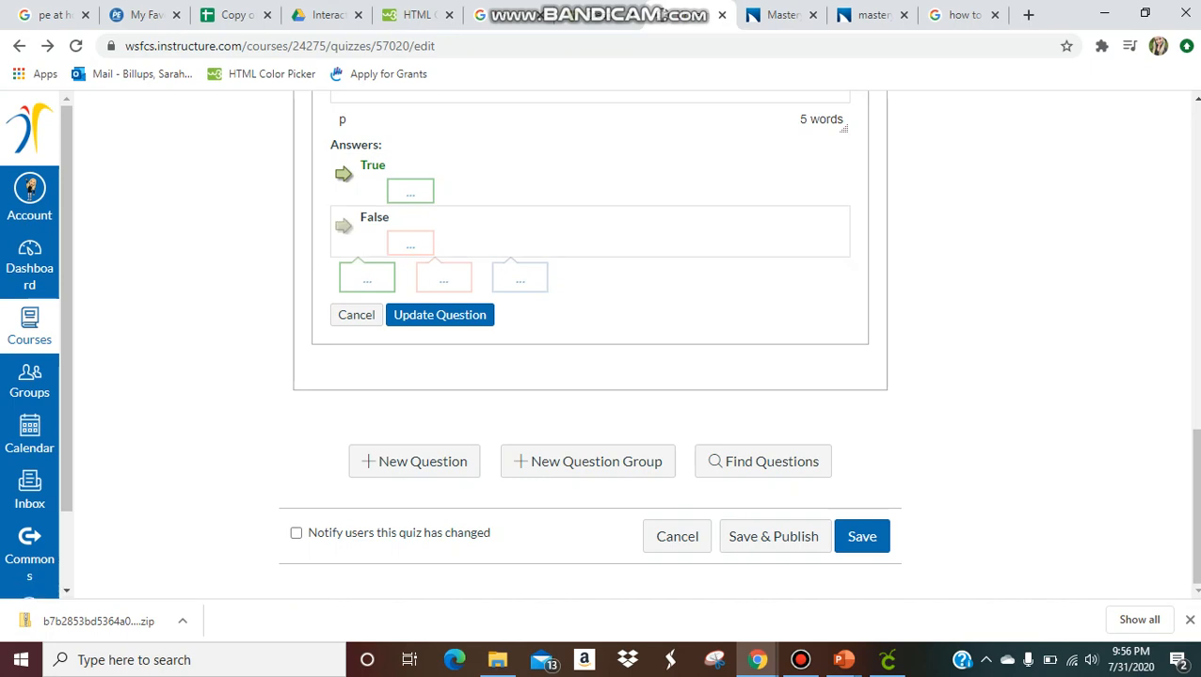
click(439, 315)
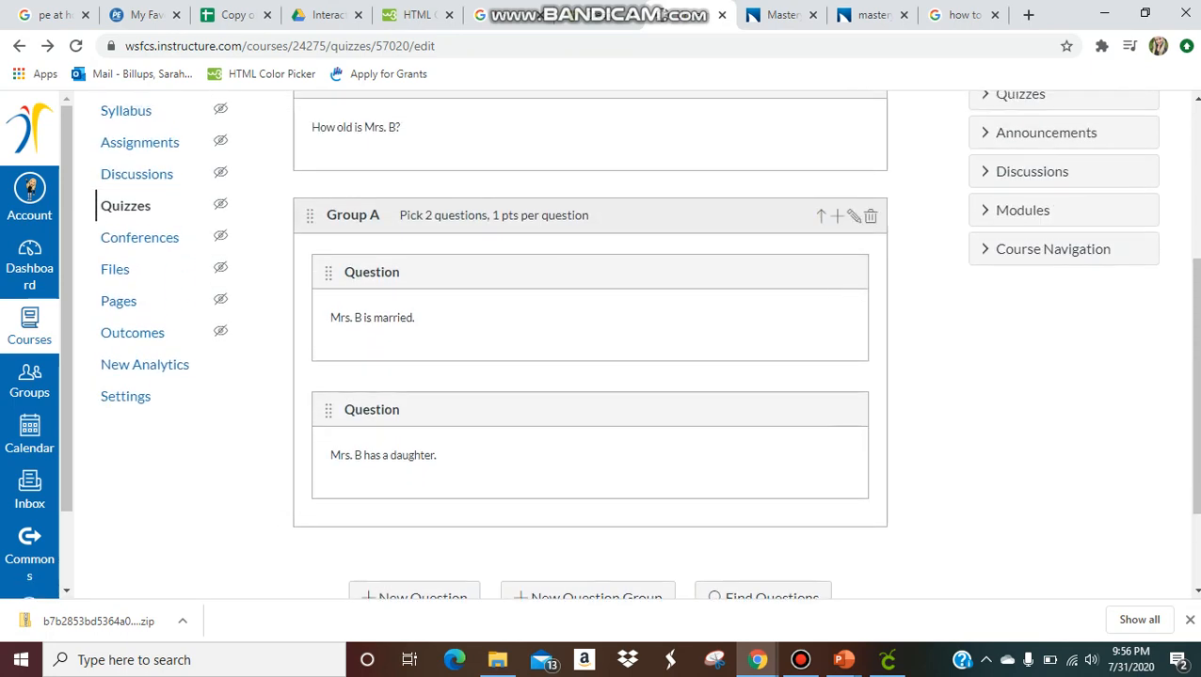
Add a third question to Group A, clear its name and set its type to Fill In the Blank
click(836, 216)
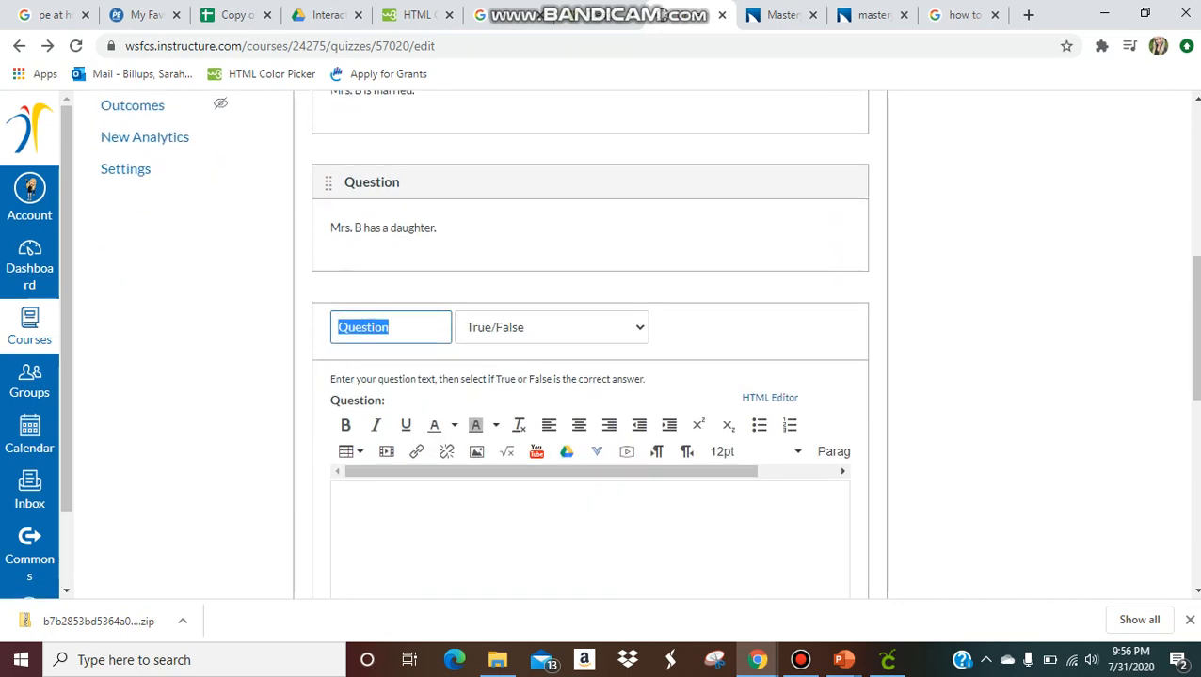
key(BackSpace)
click(566, 328)
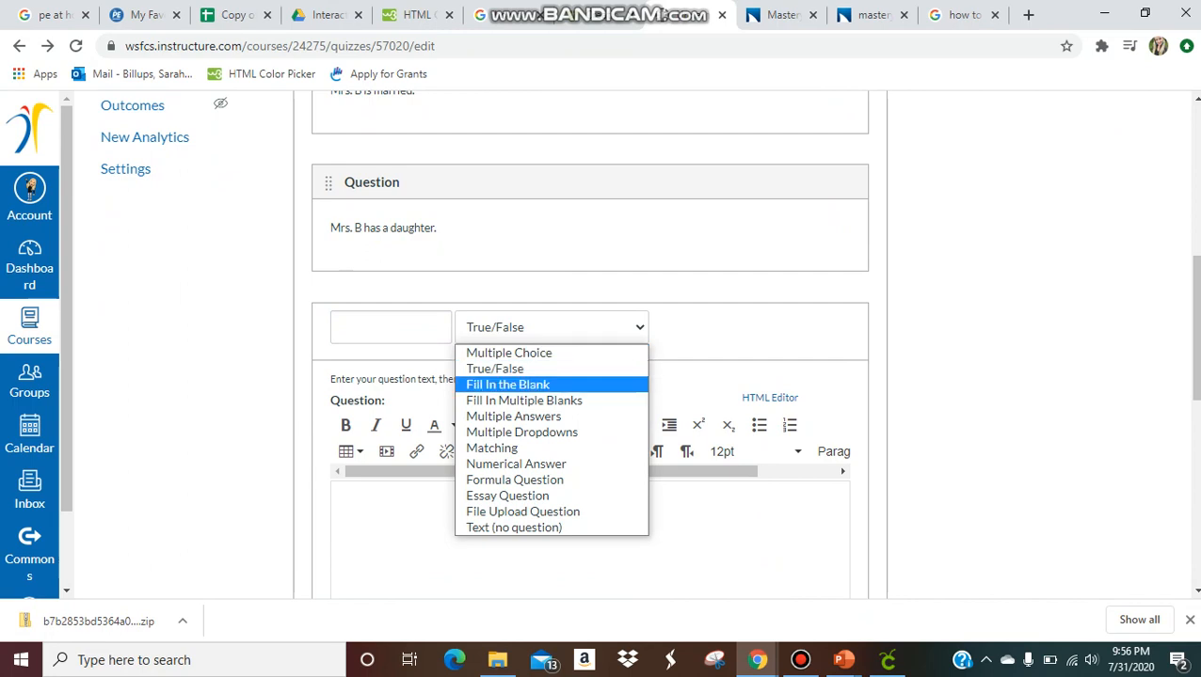
click(508, 385)
click(341, 526)
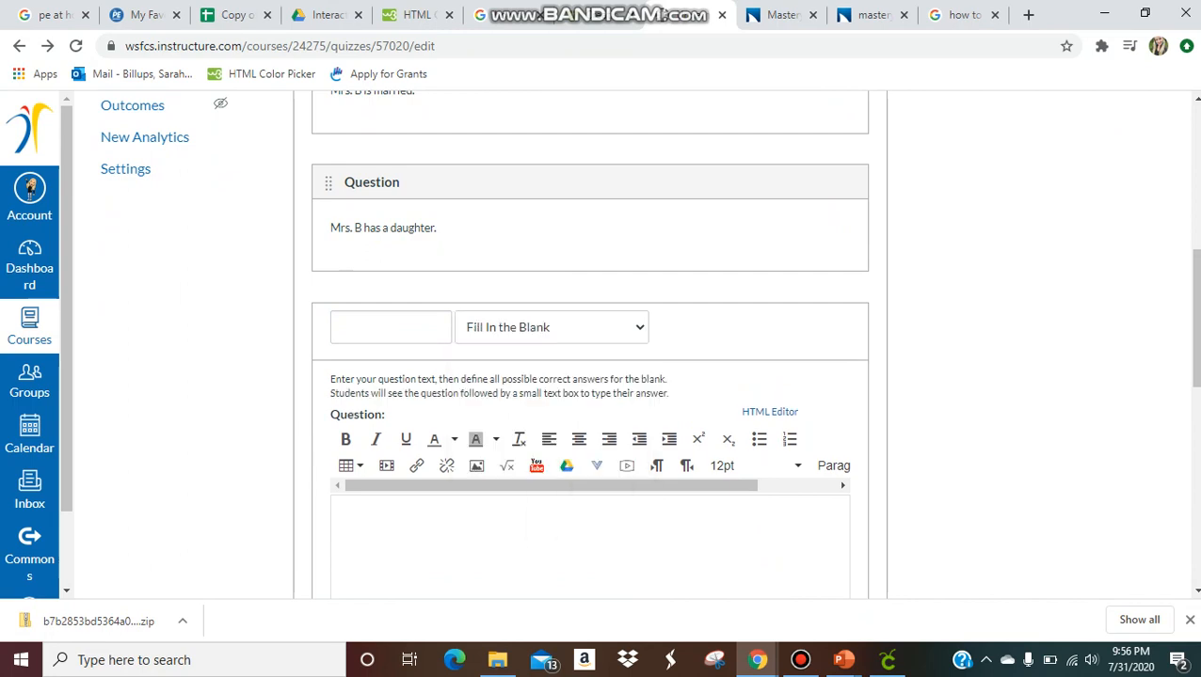
scroll(590, 376, down, 2)
text(Mrs)
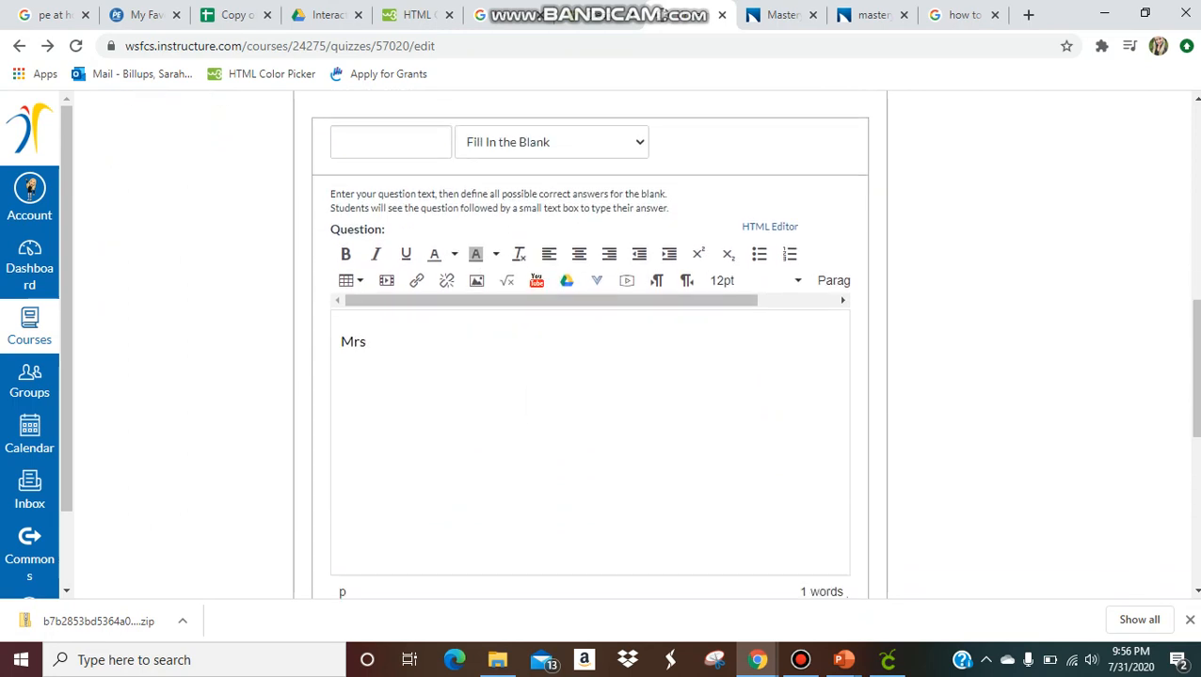
scroll(590, 376, down, 4)
scroll(590, 376, up, 4)
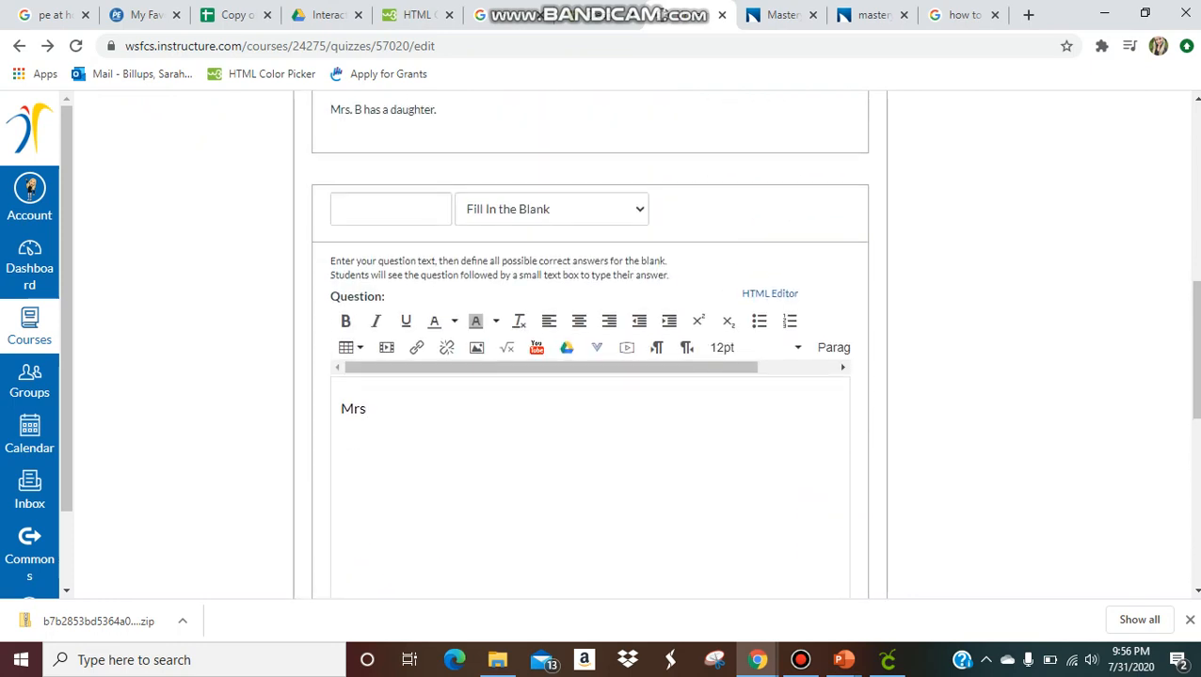
scroll(590, 376, up, 1)
key(BackSpace)
key(BackSpace)
key(BackSpace)
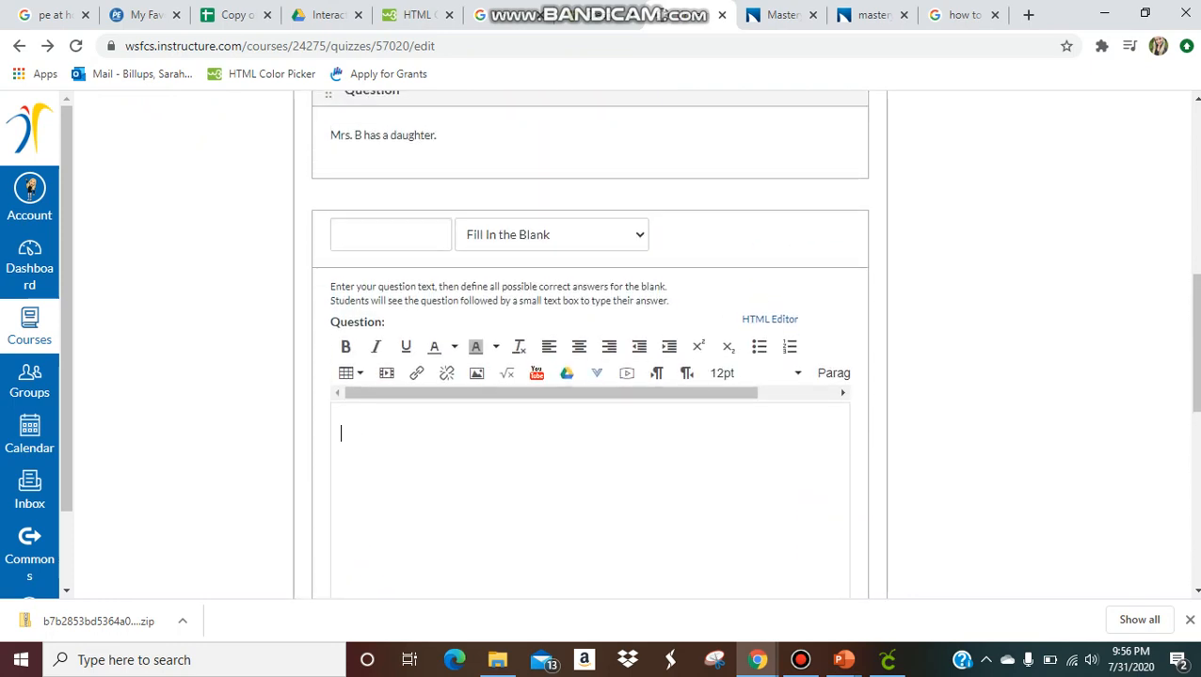
click(551, 235)
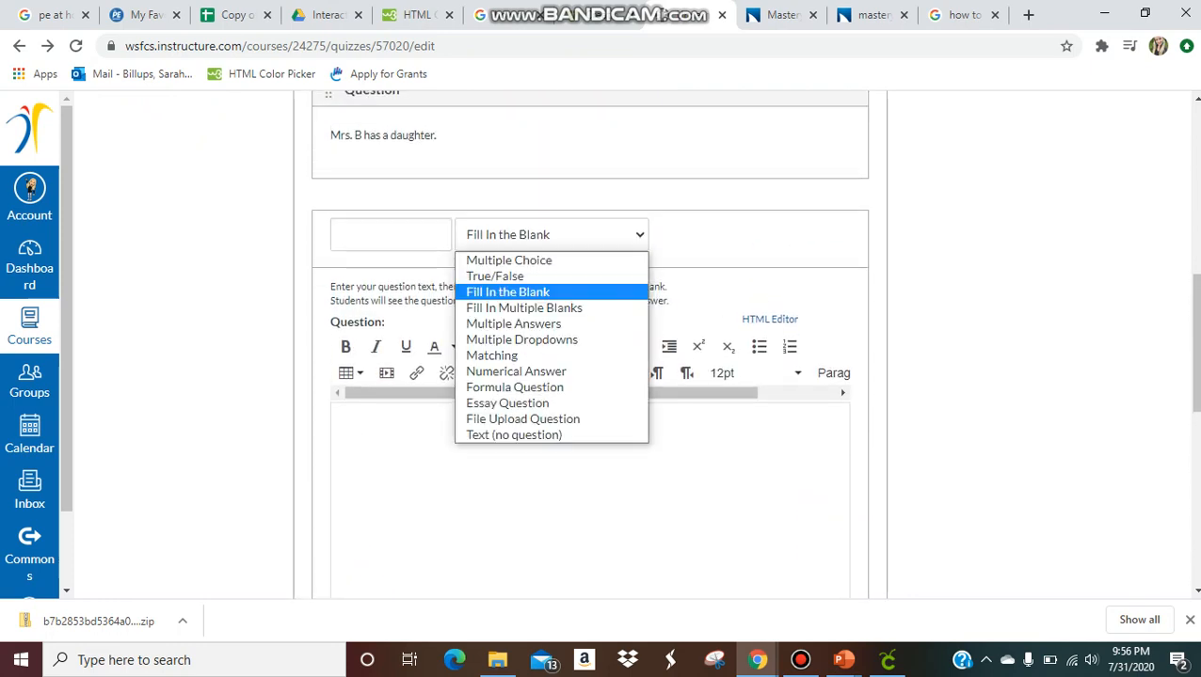
click(552, 235)
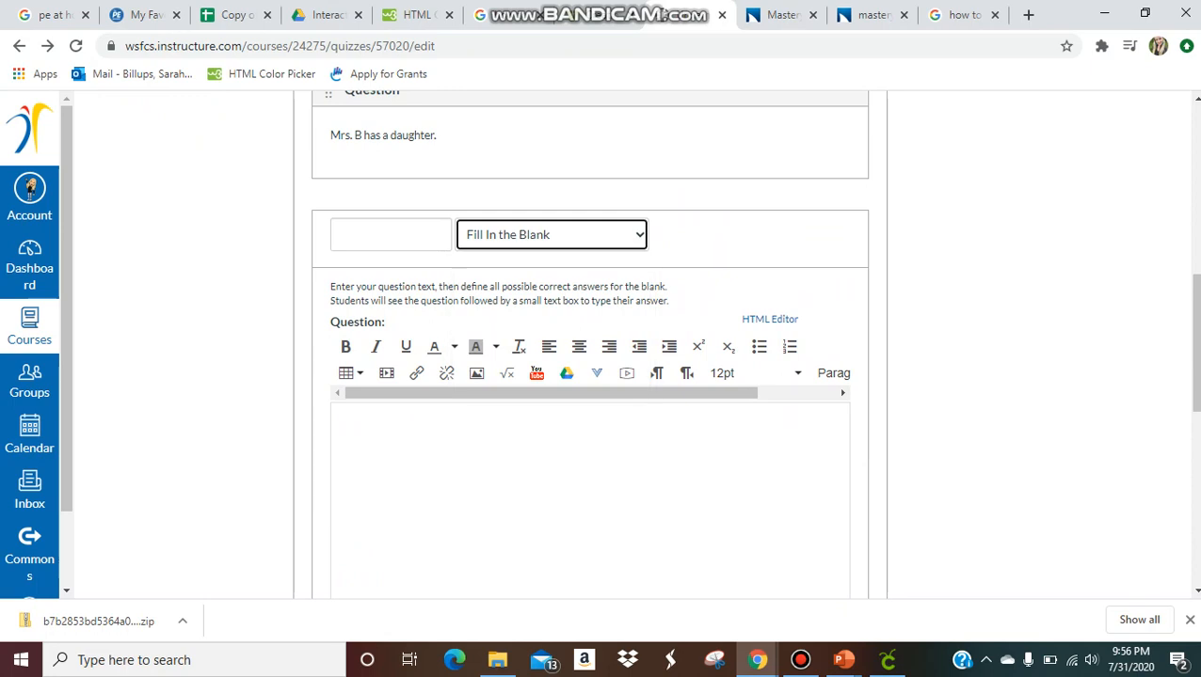
scroll(590, 376, down, 4)
scroll(590, 376, up, 4)
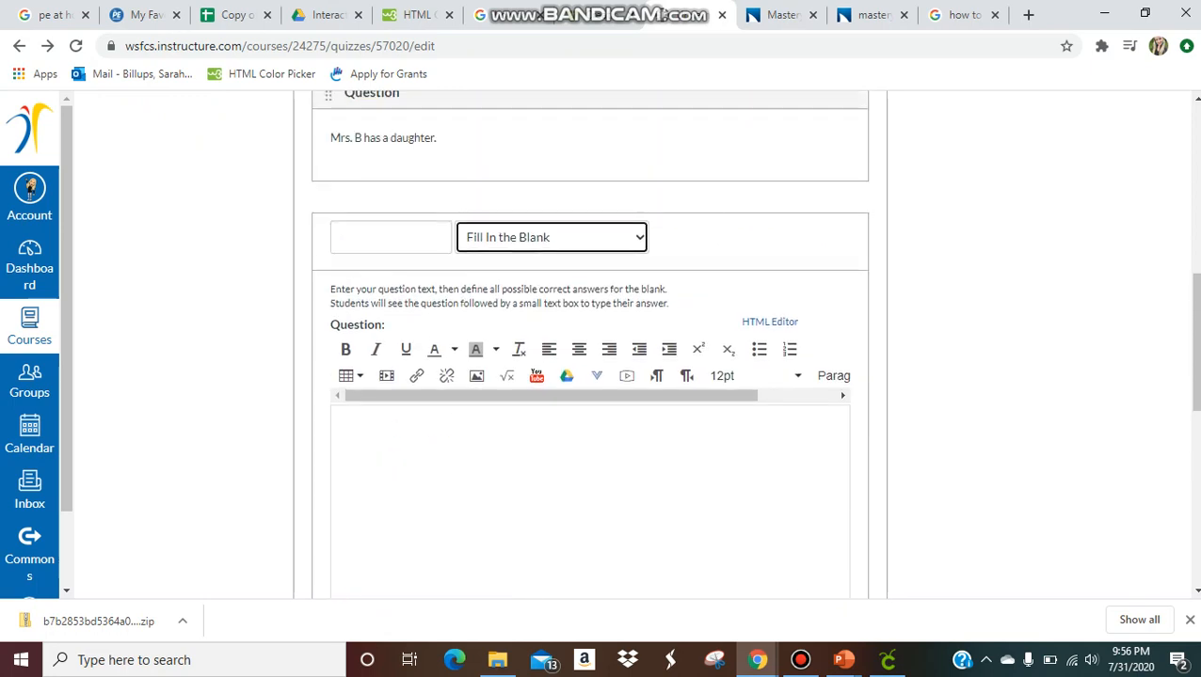
Enter the fill-in-the-blank question text asking for Mrs. B's favorite sport
click(376, 442)
text(Mrs. B's f)
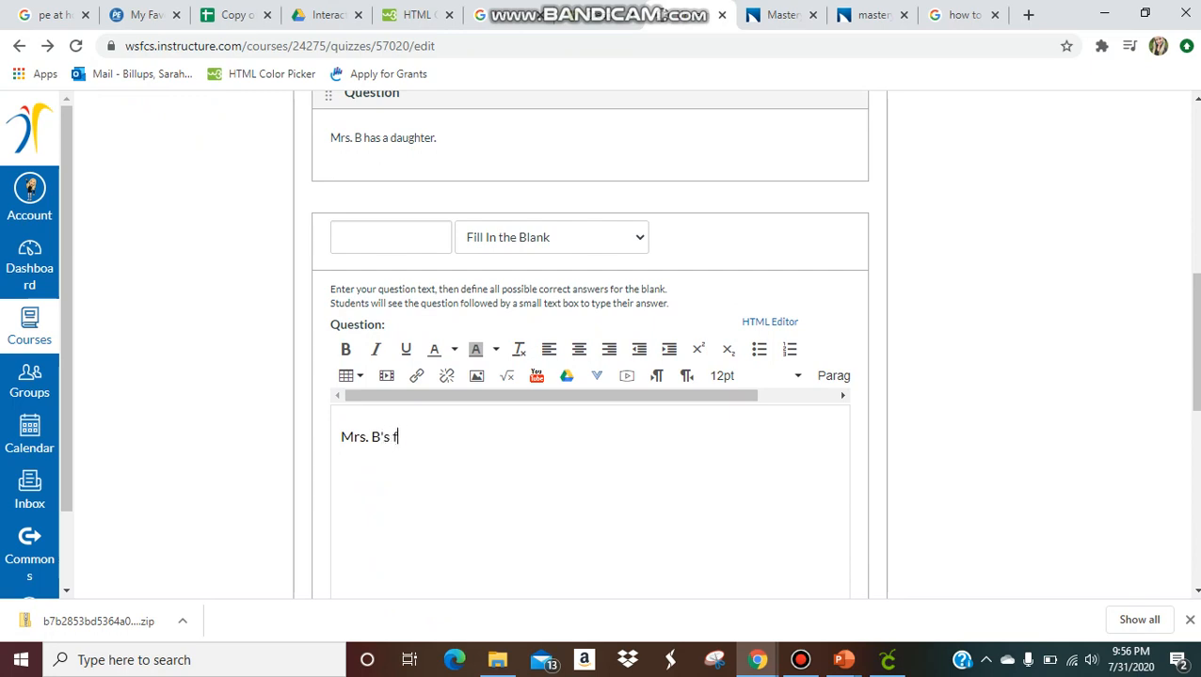
text(avorite sport it)
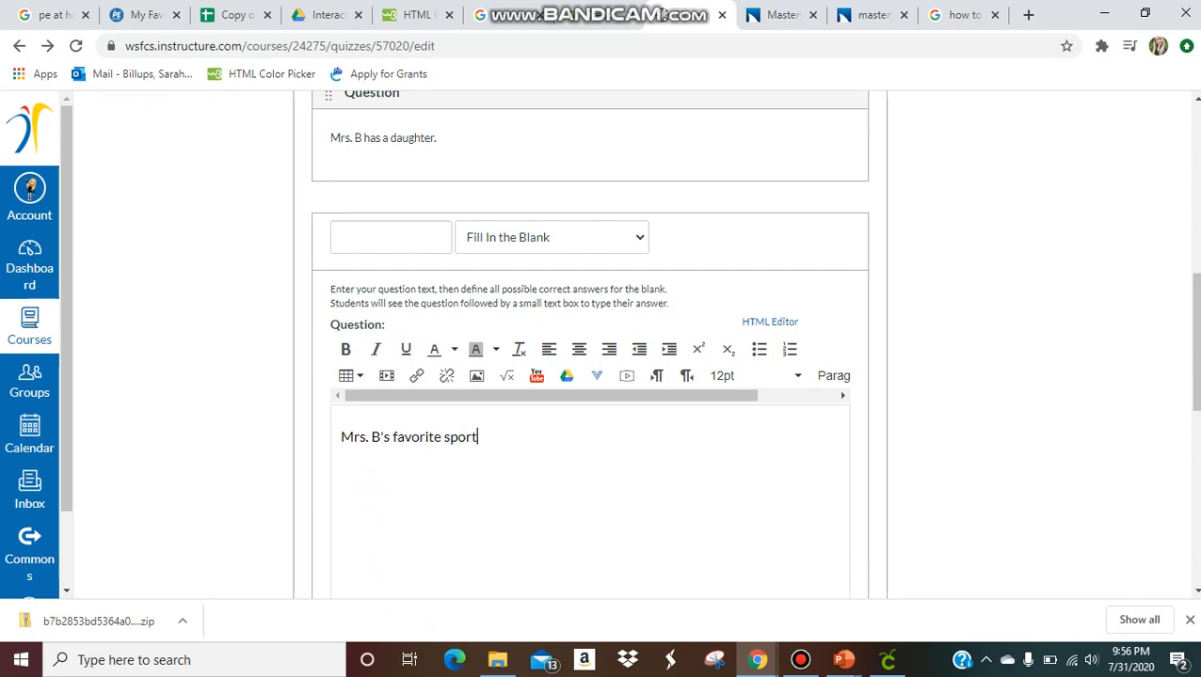
Enter Volleyball and Basketball as possible answers, and add a third possible answer, Cheerleading
scroll(590, 376, down, 5)
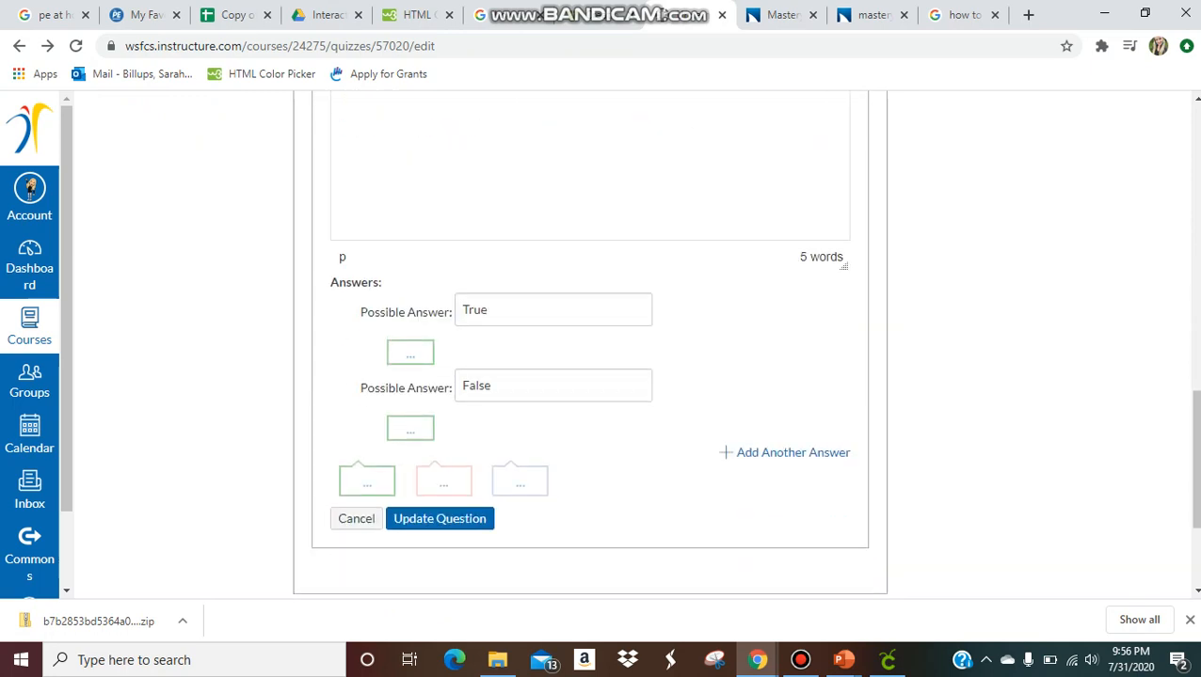
click(553, 310)
key(ctrl+a)
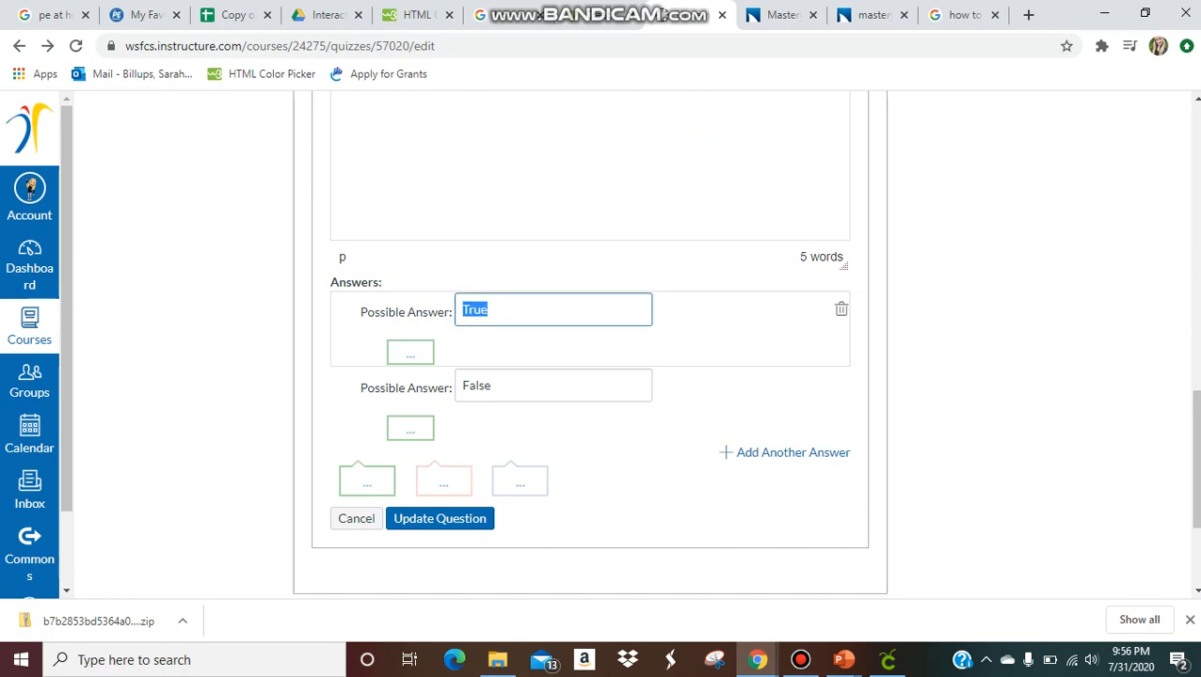
key(BackSpace)
text(Volleyball)
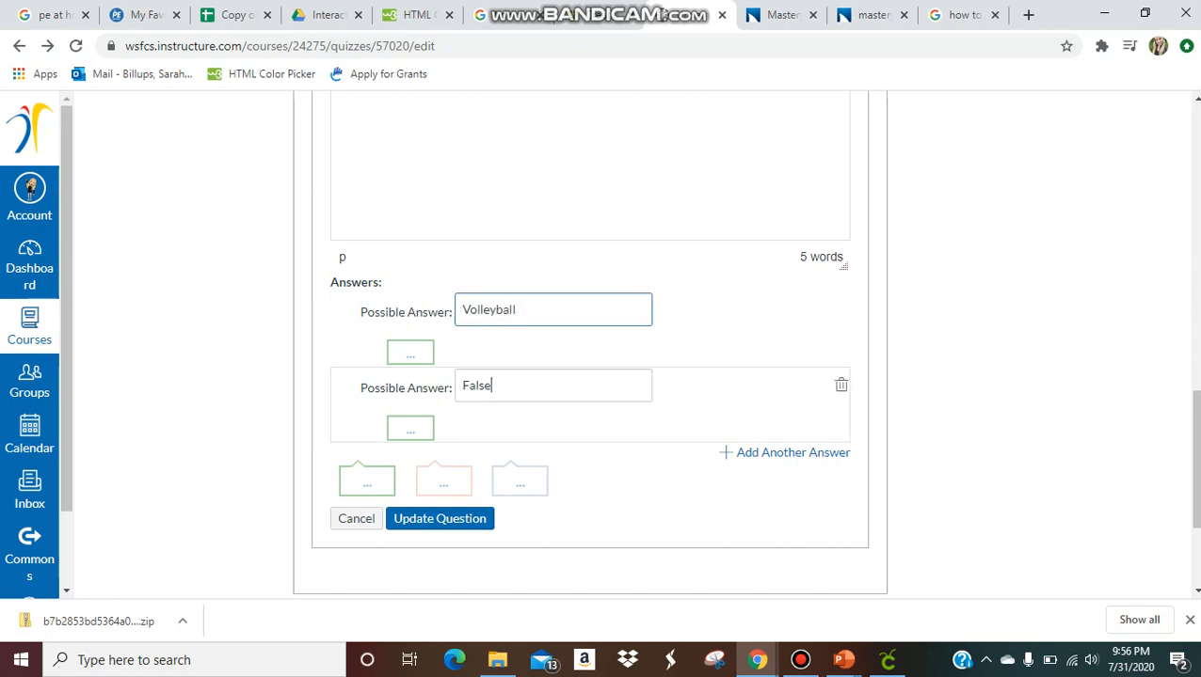
key(Tab)
text(Basketball)
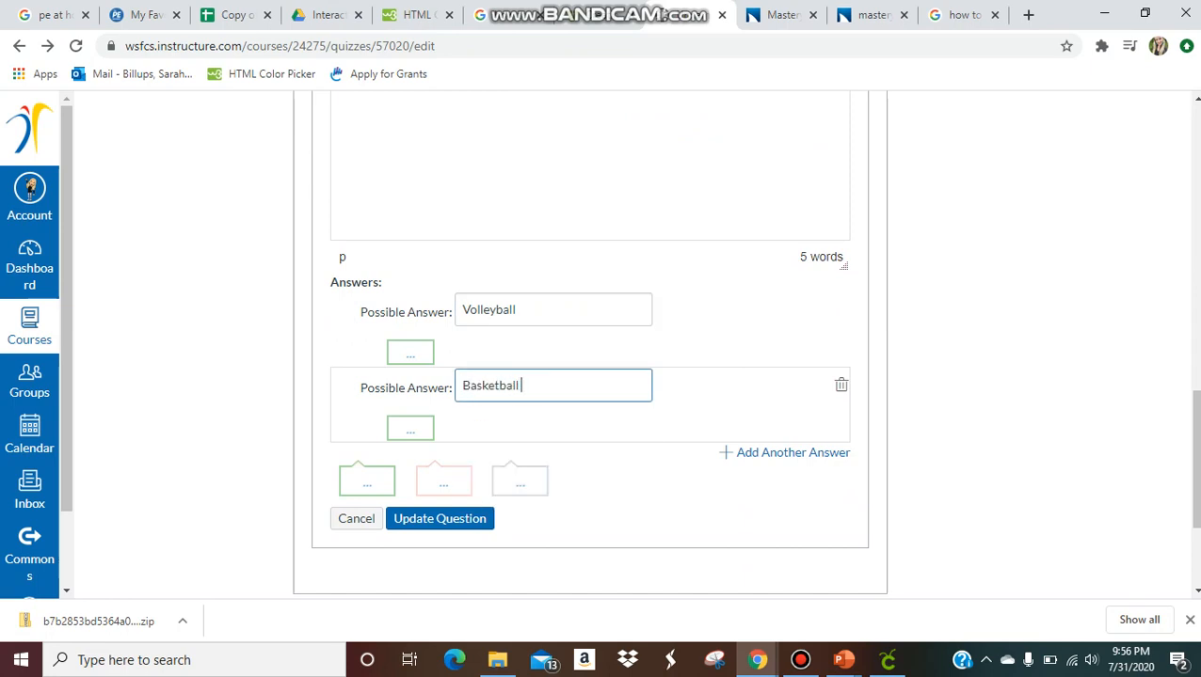
click(792, 453)
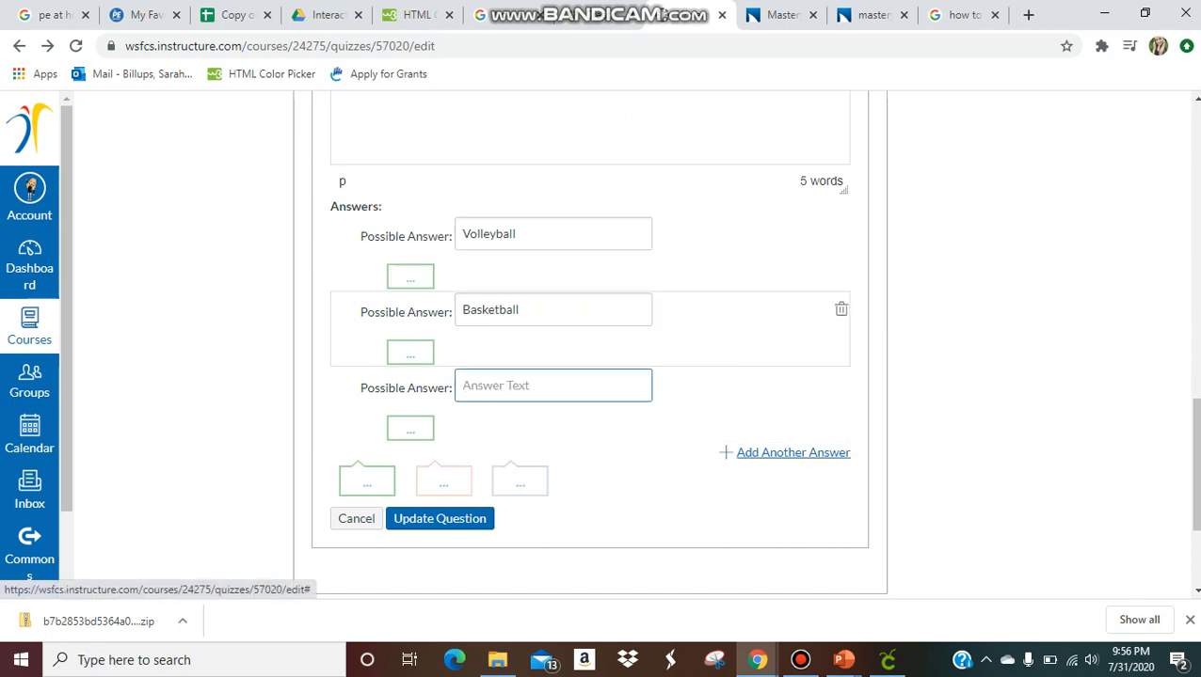
text(Cheerleading)
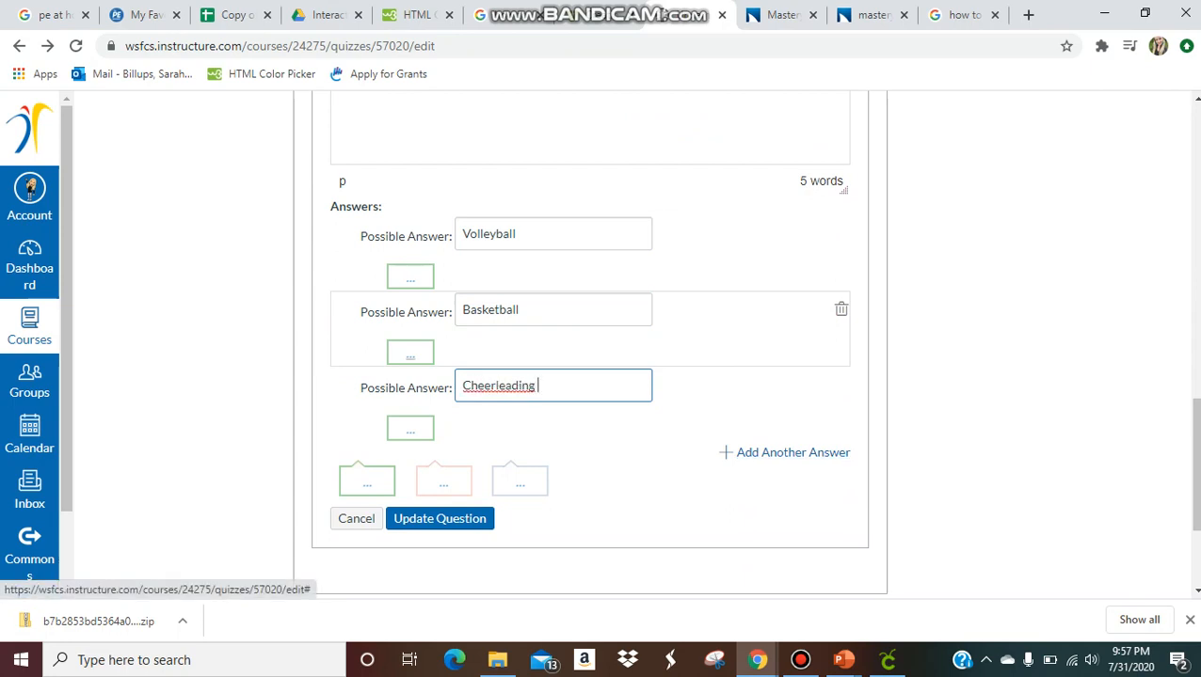
click(734, 399)
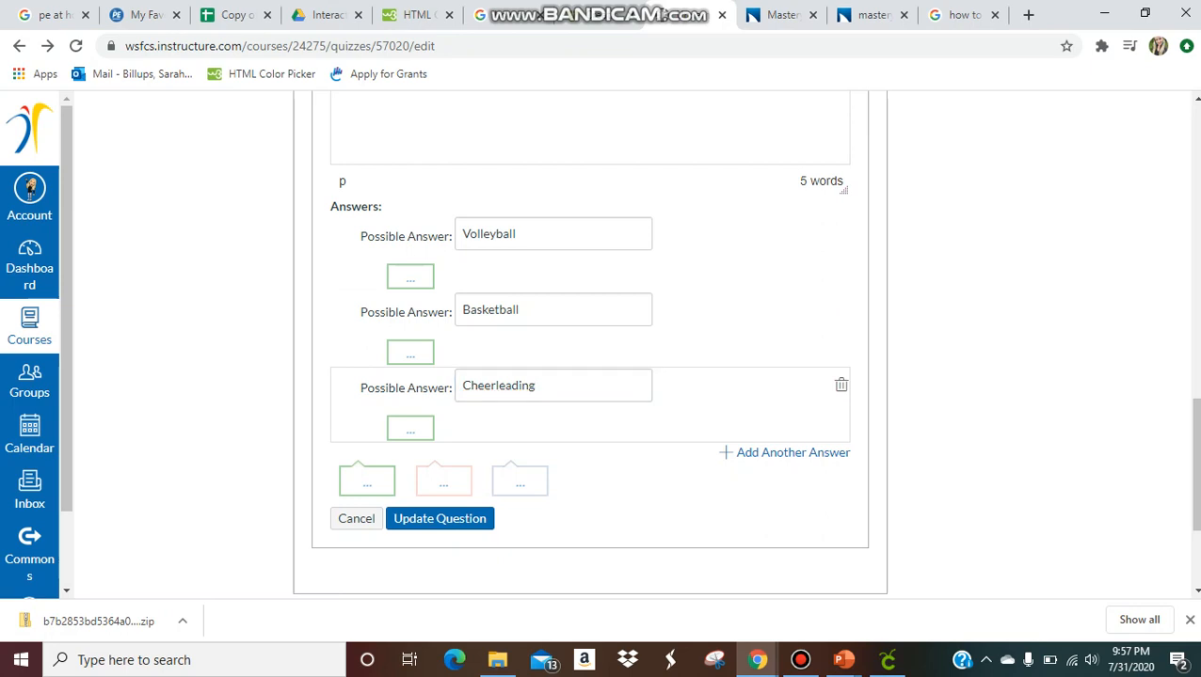
Delete the possible answers Basketball and Cheerleading from the favorite-sport question
drag(540, 386, 458, 385)
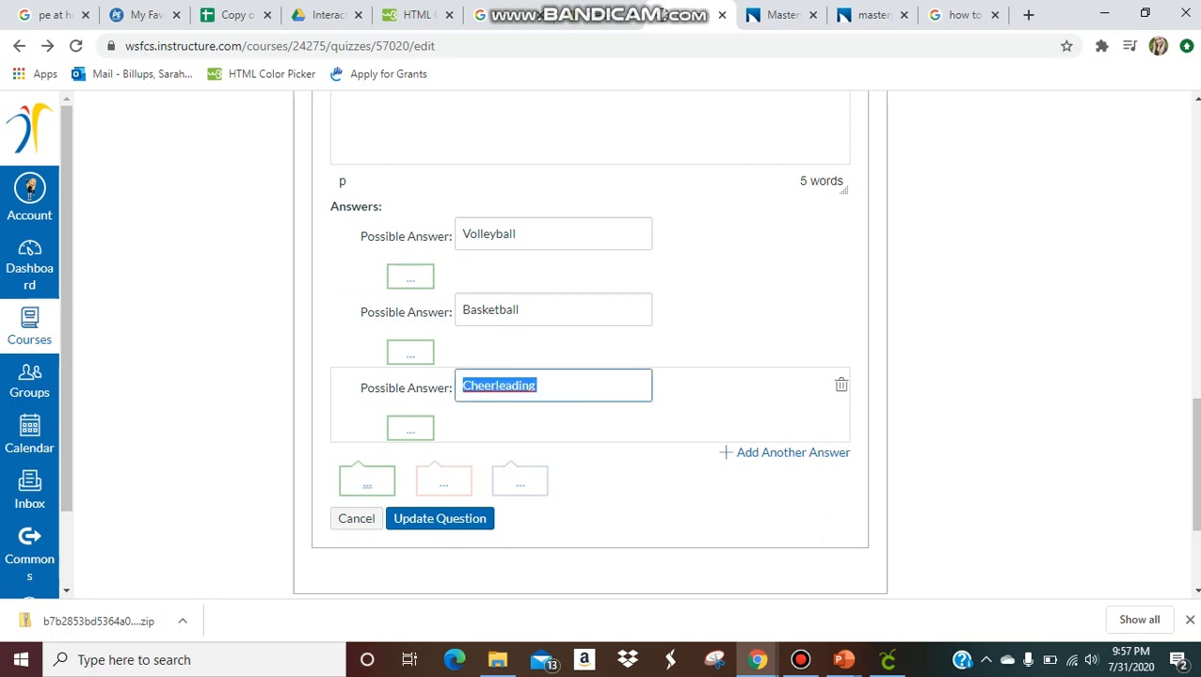
click(410, 429)
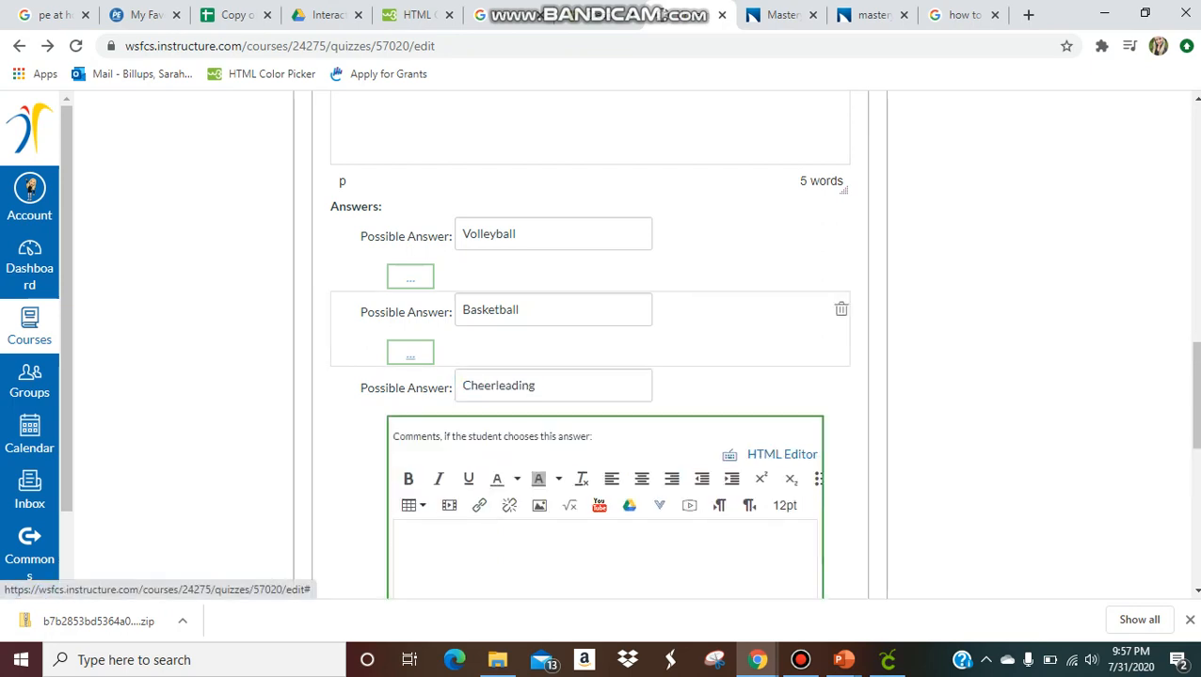
click(410, 354)
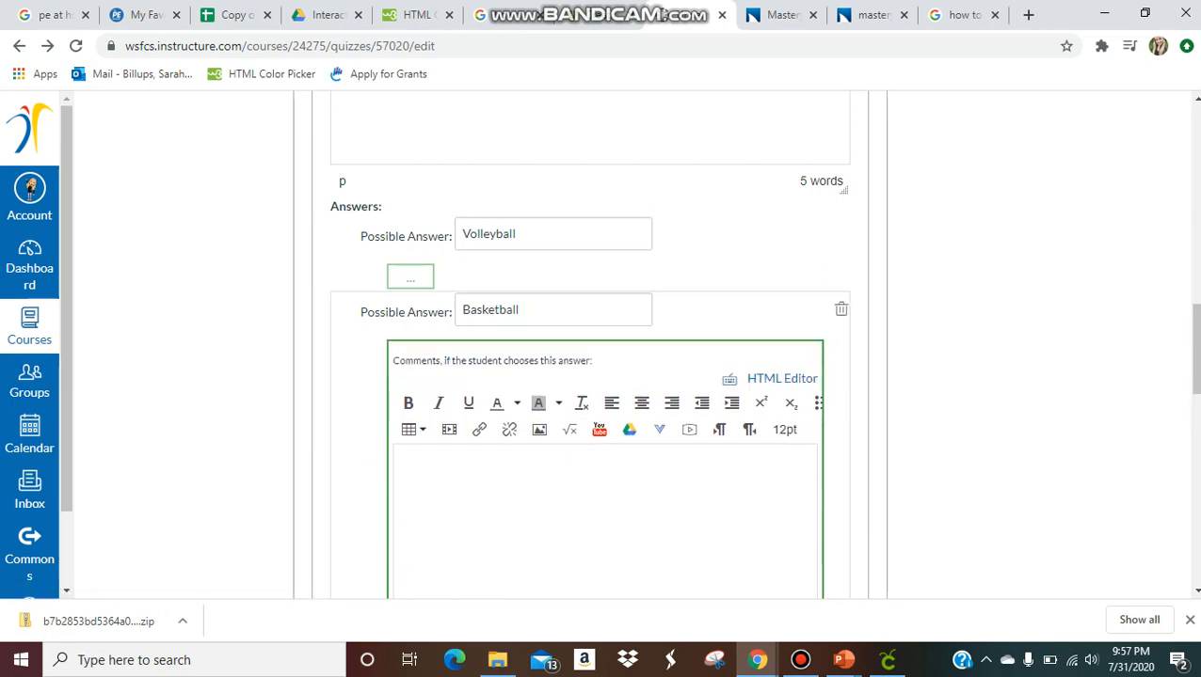
double_click(517, 310)
key(BackSpace)
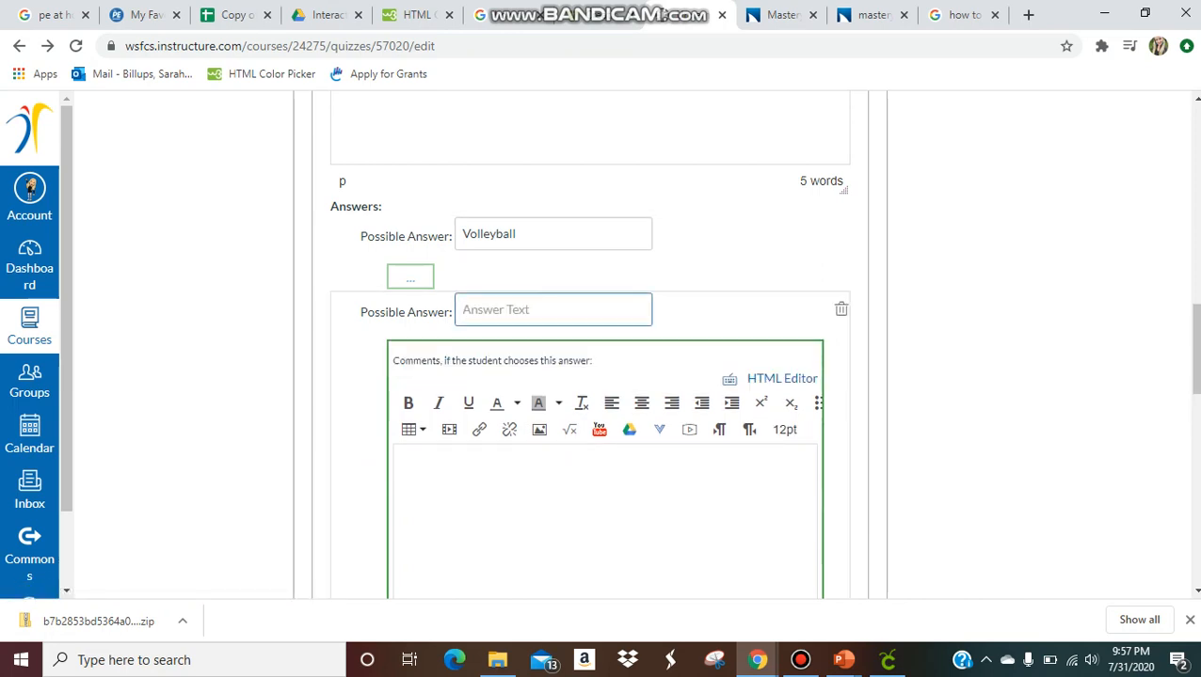
click(841, 309)
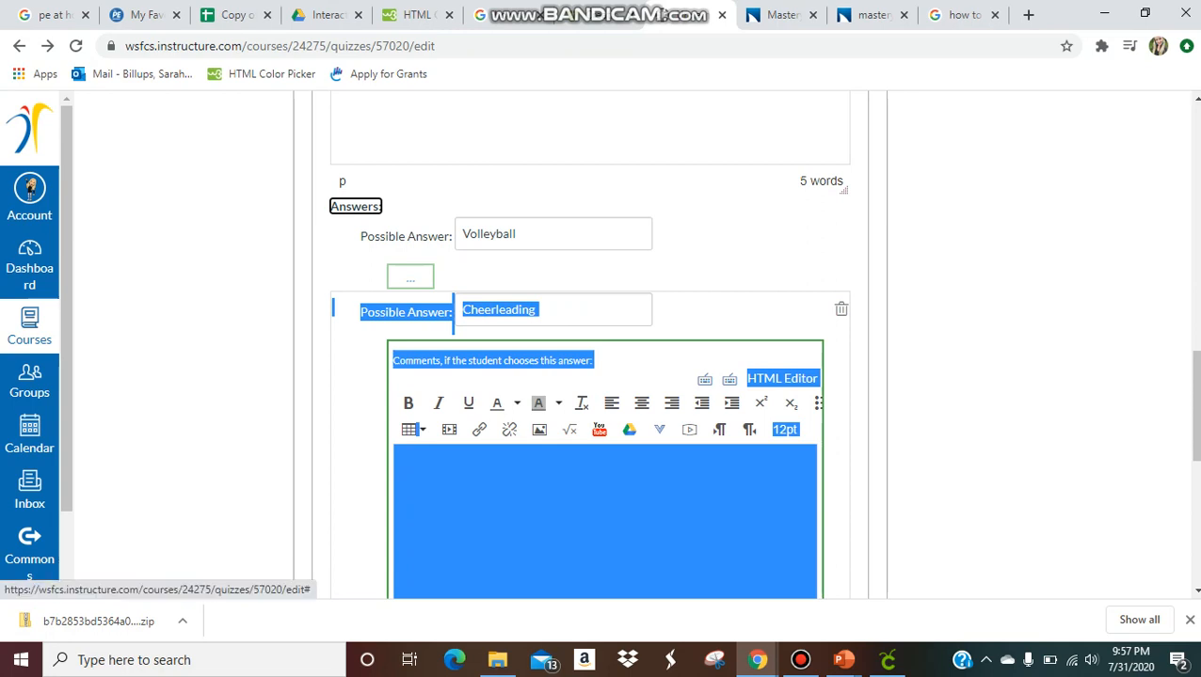
click(841, 309)
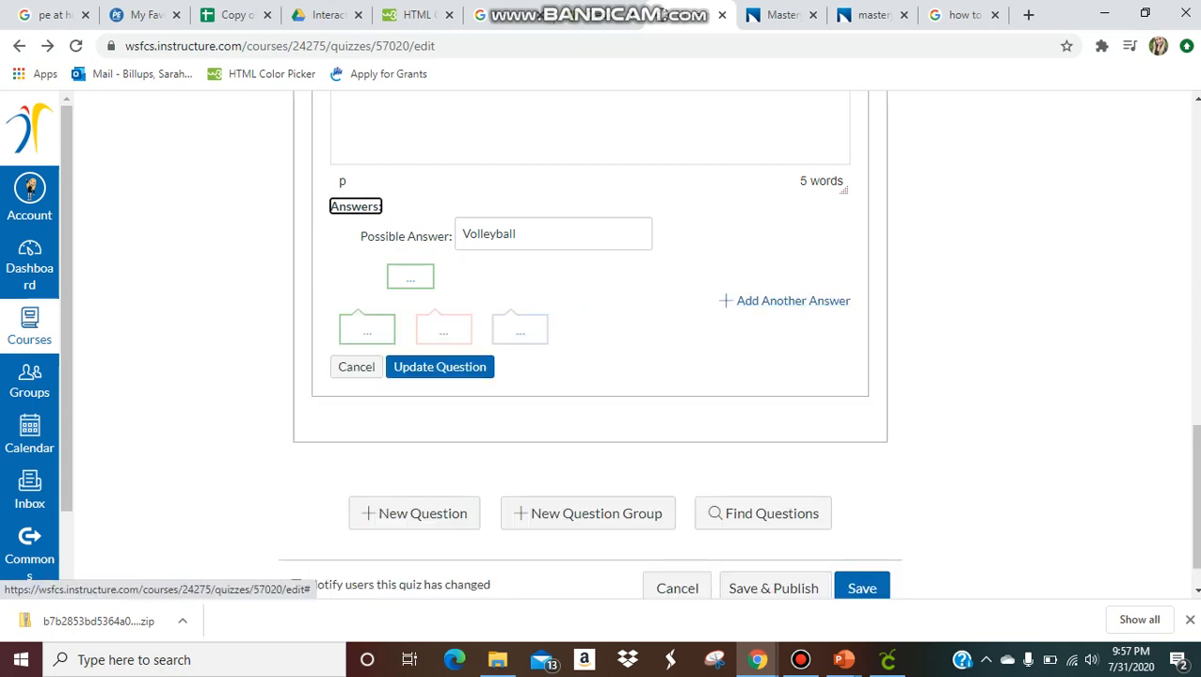
Check the favorite-sport question's text and its Fill In the Blank type, and save the question
scroll(602, 376, up, 4)
scroll(589, 377, down, 4)
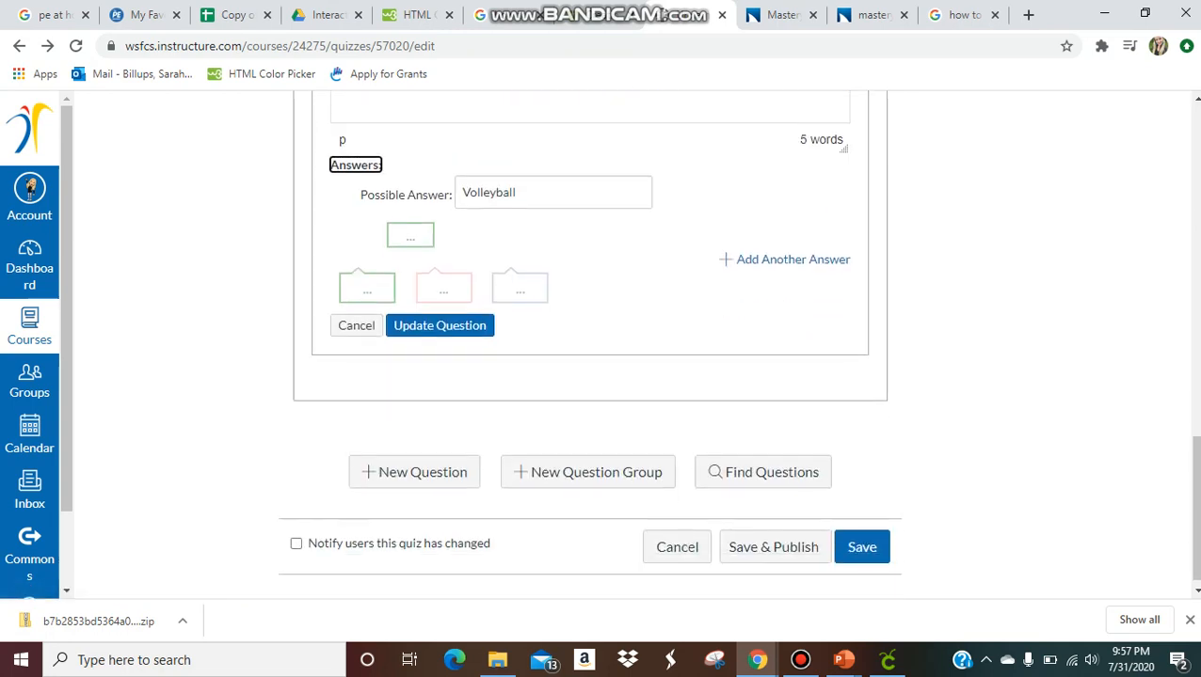
scroll(589, 376, up, 4)
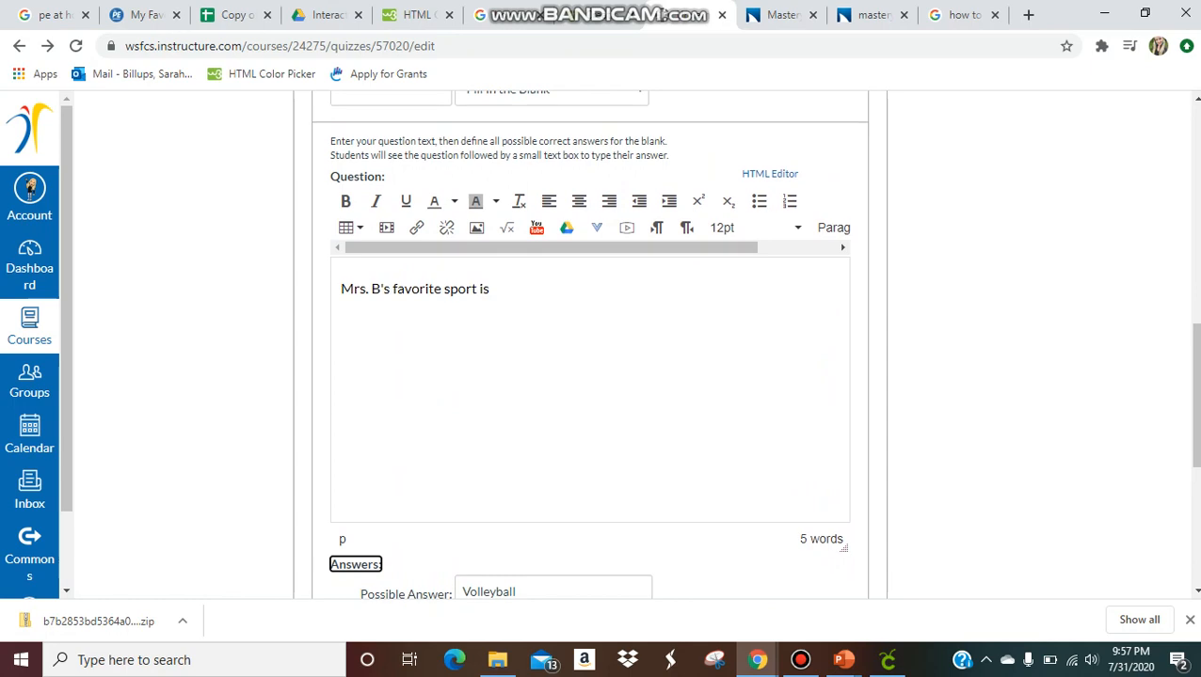
scroll(589, 345, down, 1)
scroll(589, 345, up, 2)
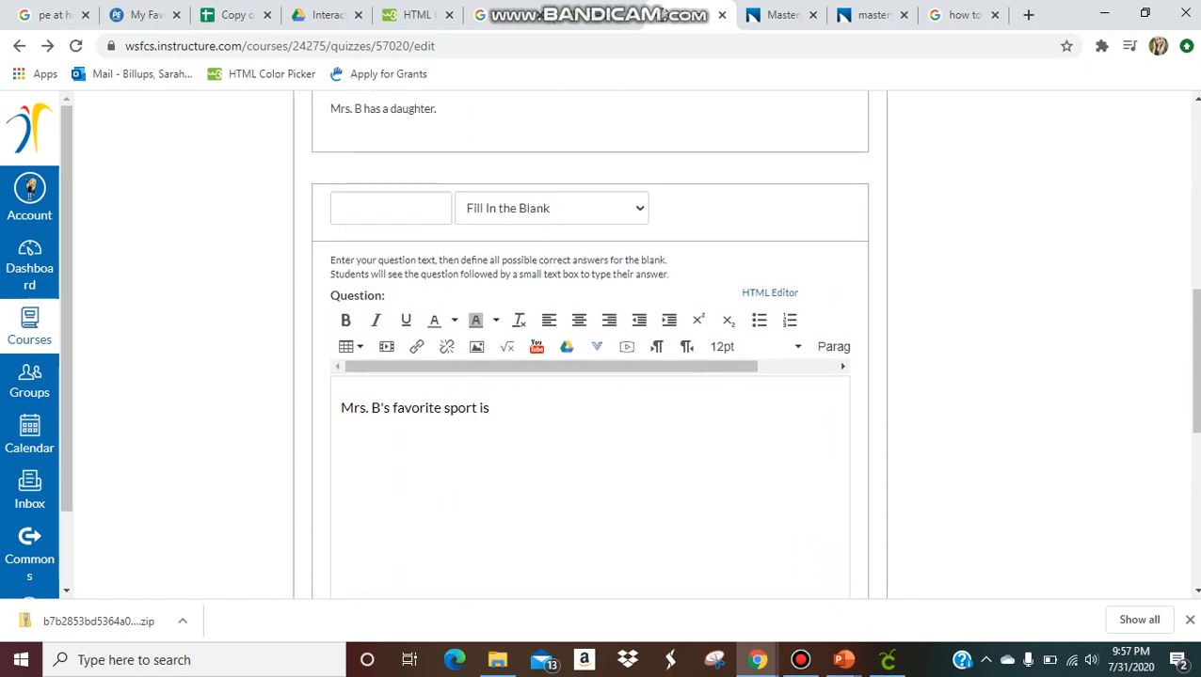
click(551, 209)
click(551, 208)
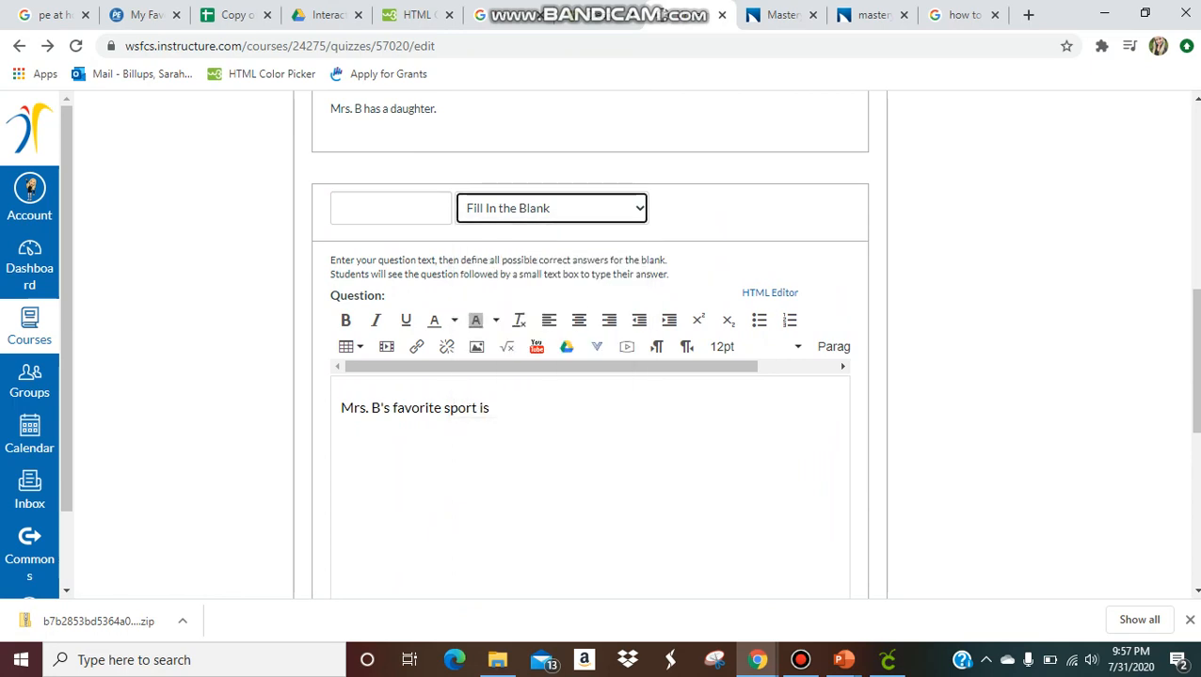
scroll(589, 344, down, 4)
scroll(589, 344, down, 2)
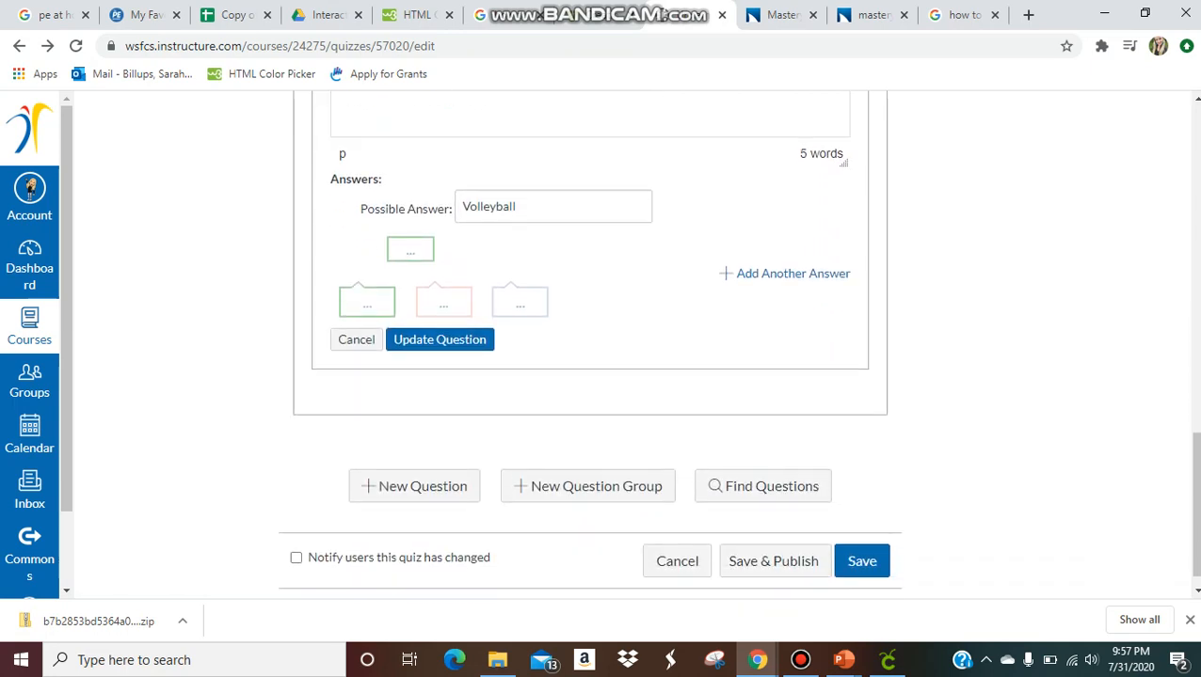
click(440, 339)
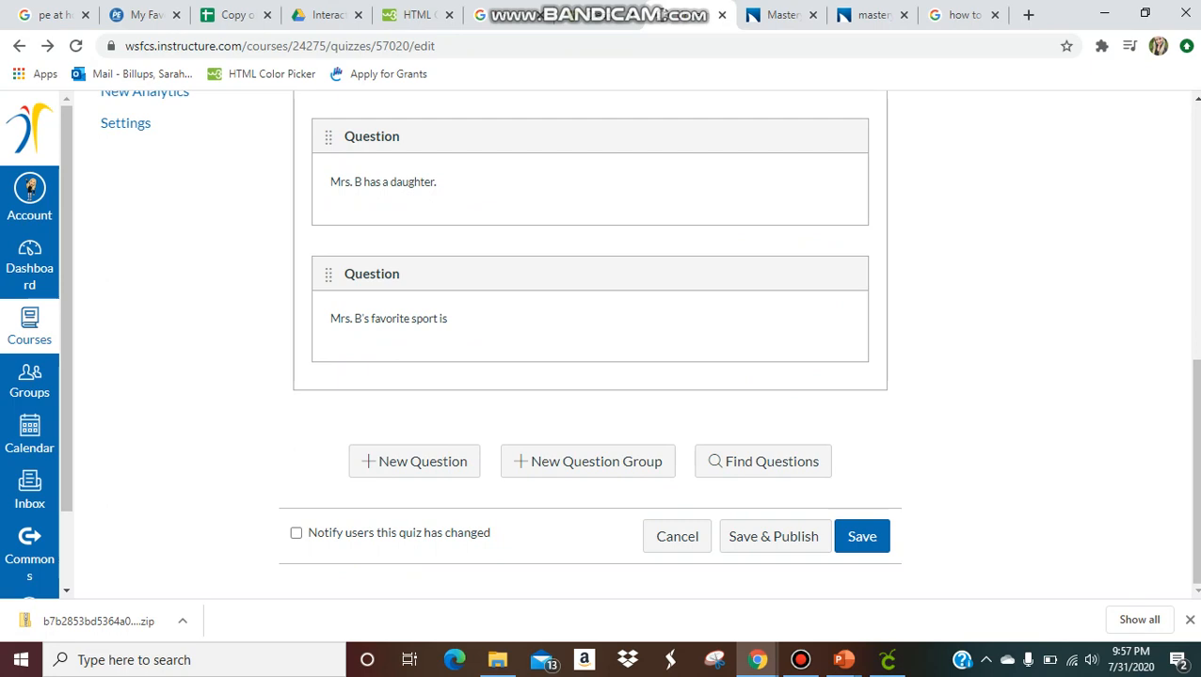
Find the existing question "Mrs. B has a dog." in Unfiled Questions and add it to the quiz with no group
scroll(589, 350, up, 3)
scroll(589, 350, down, 3)
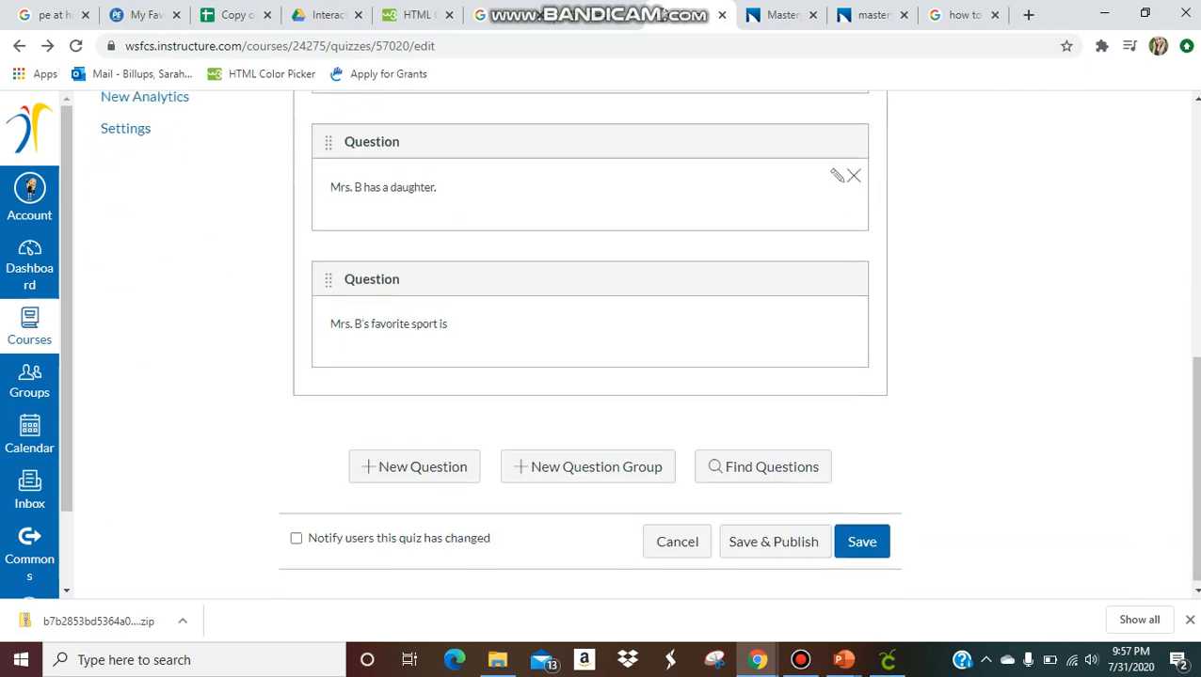
click(762, 461)
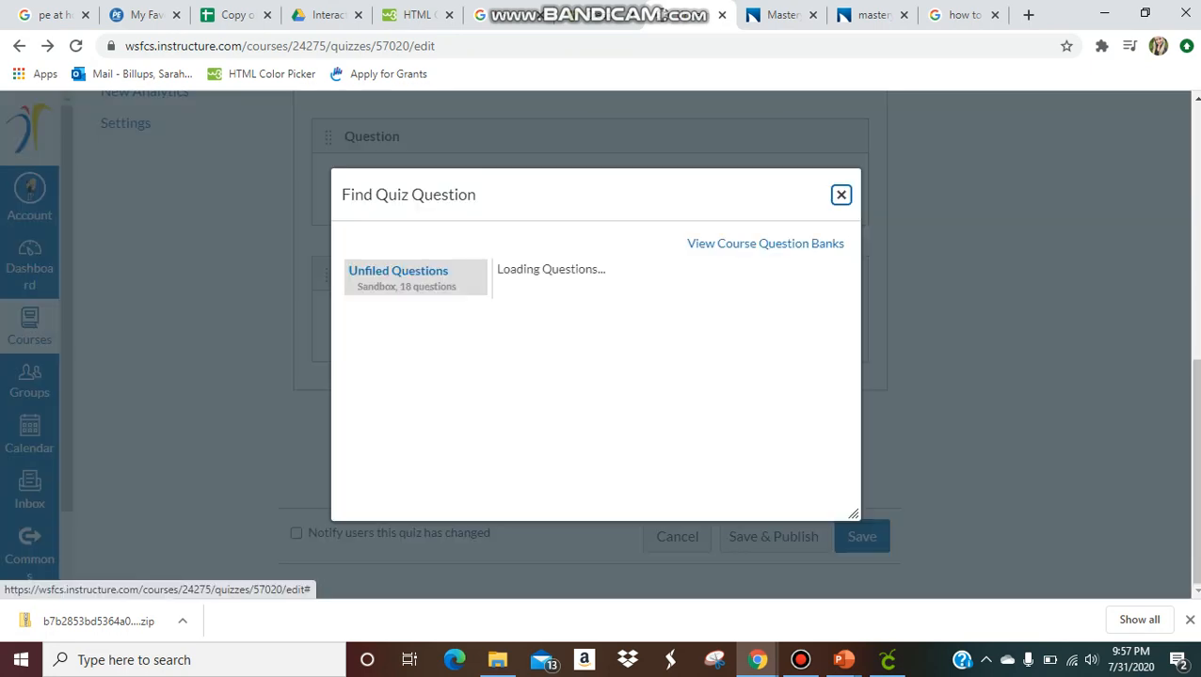
click(500, 321)
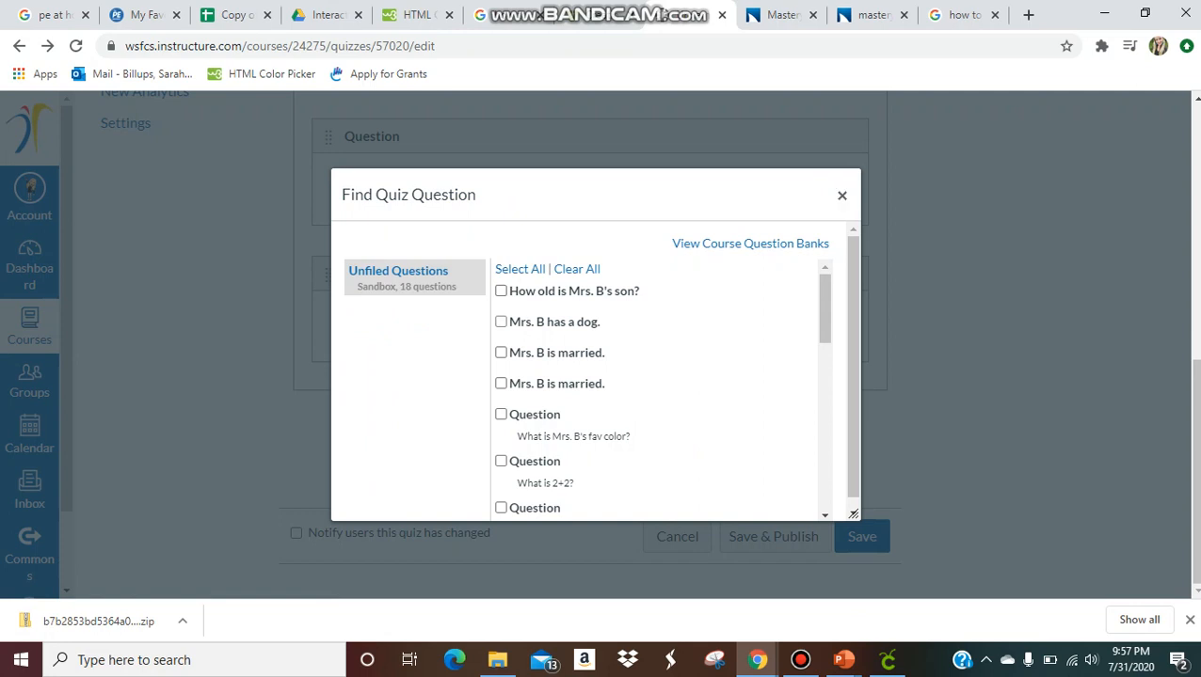
scroll(500, 322, down, 1)
scroll(659, 391, down, 5)
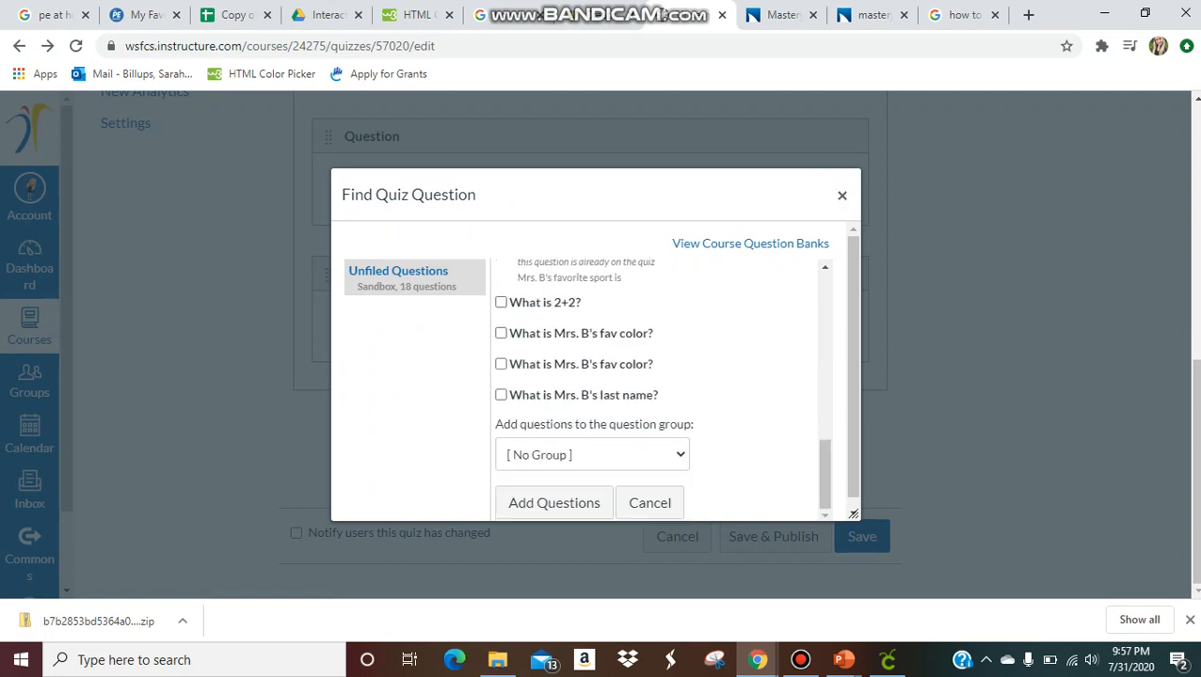
click(553, 503)
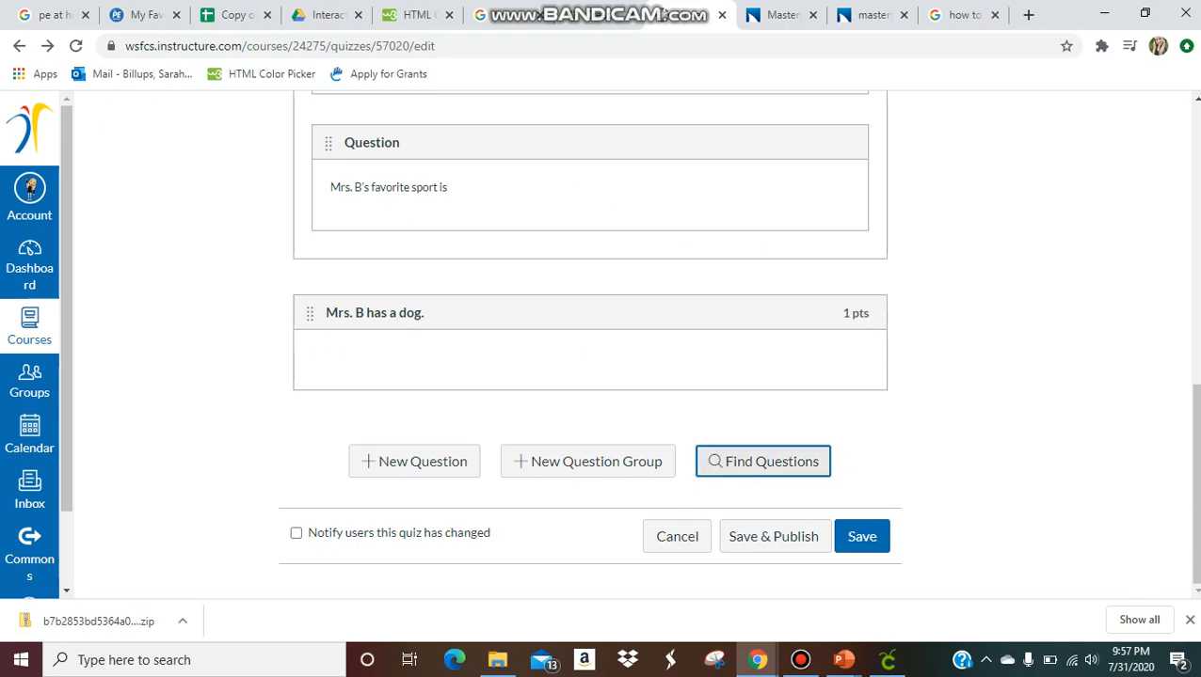
Review all the quiz's questions, from the first question through Group A to the question about the dog
scroll(590, 357, up, 2)
scroll(590, 358, up, 6)
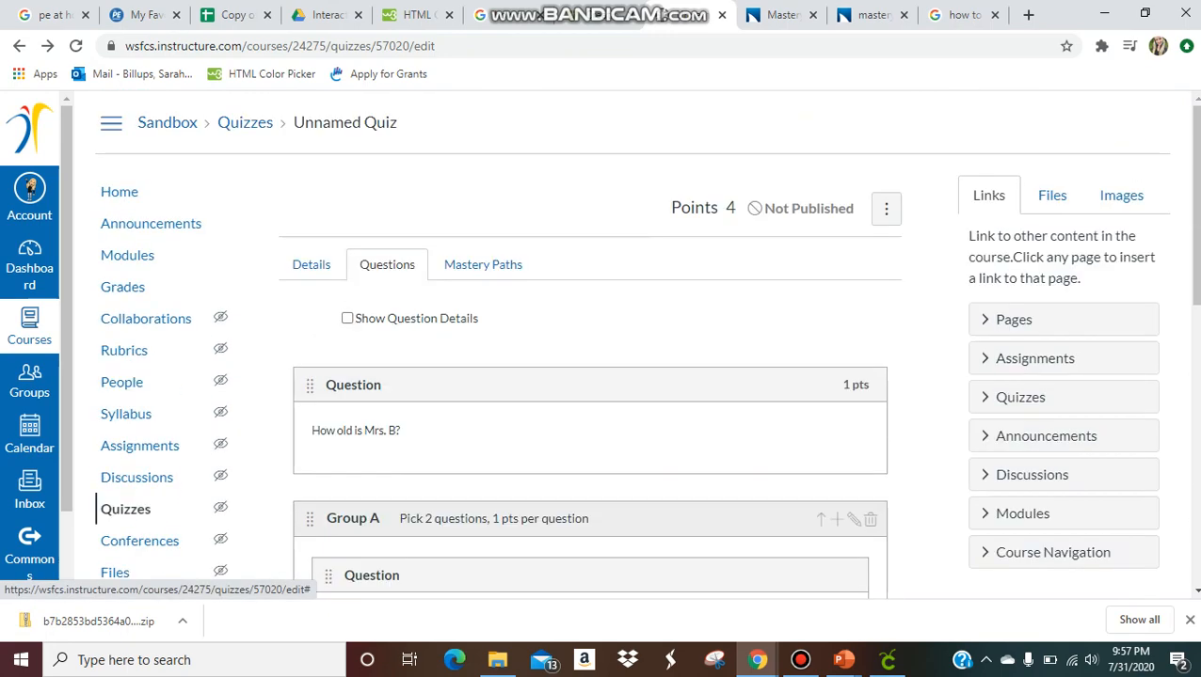
scroll(590, 376, down, 3)
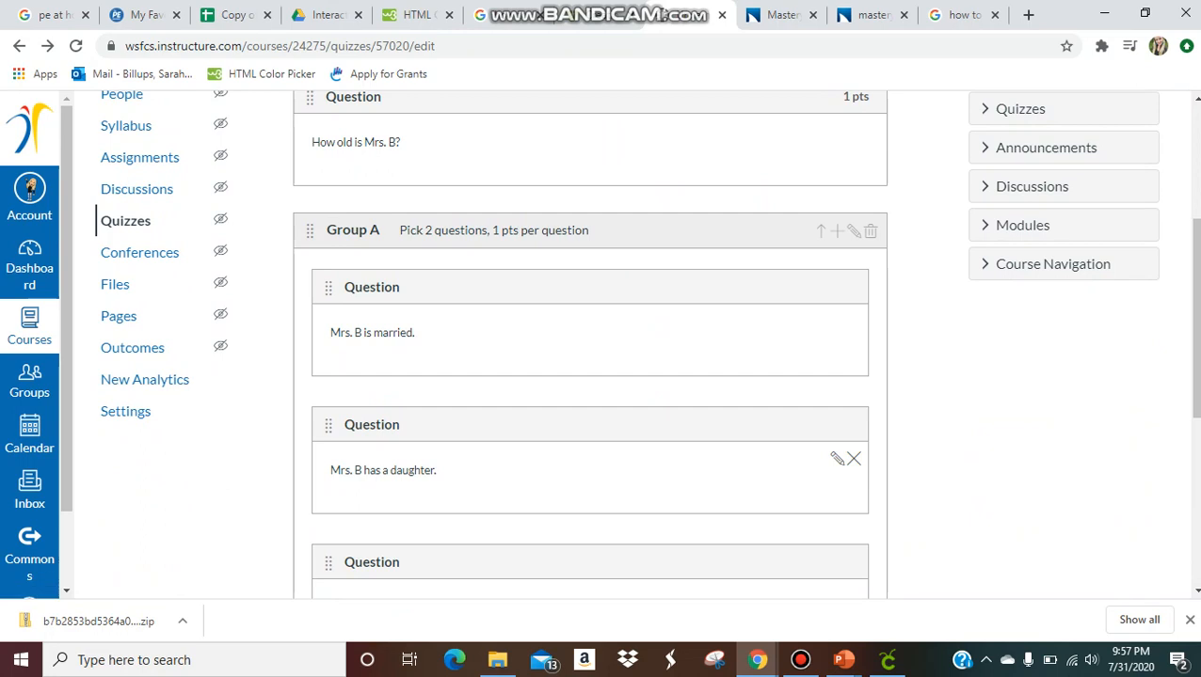
scroll(590, 377, down, 5)
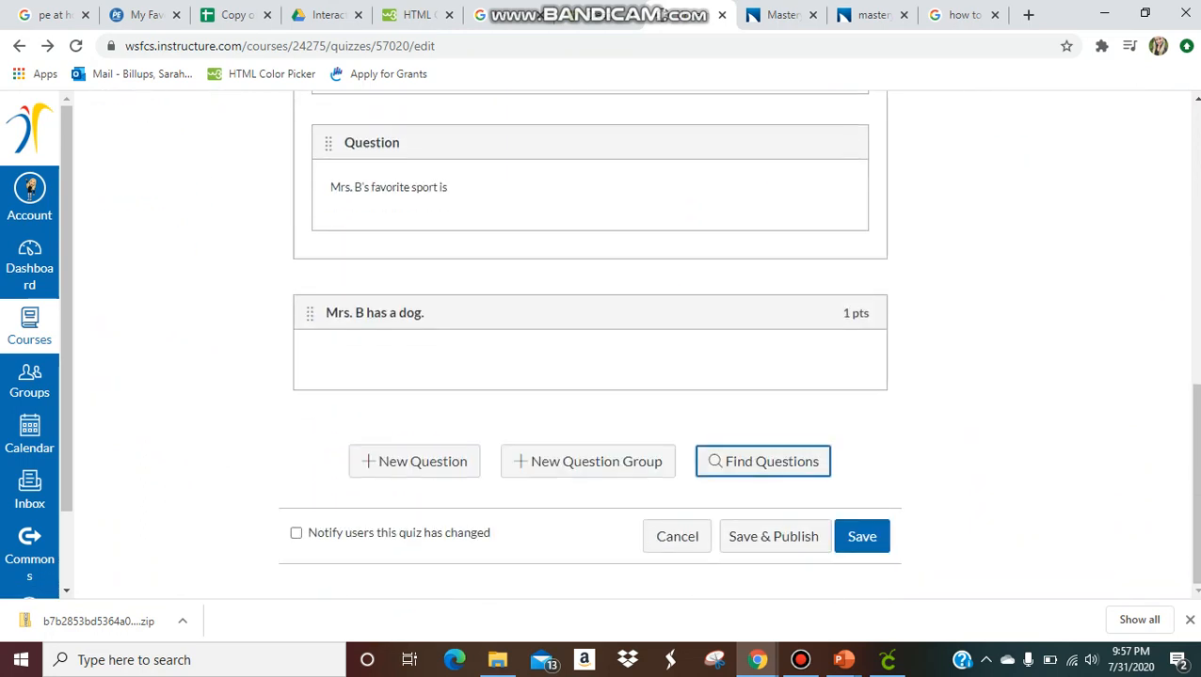
scroll(851, 348, up, 5)
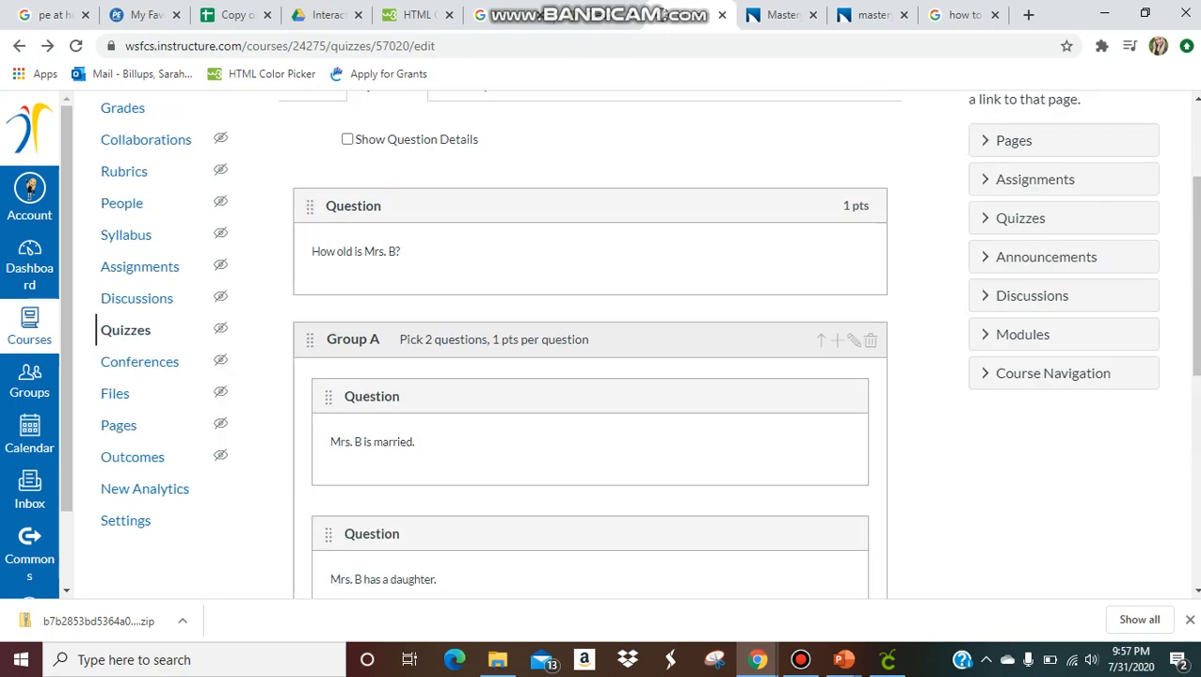
scroll(852, 377, down, 5)
scroll(852, 377, down, 1)
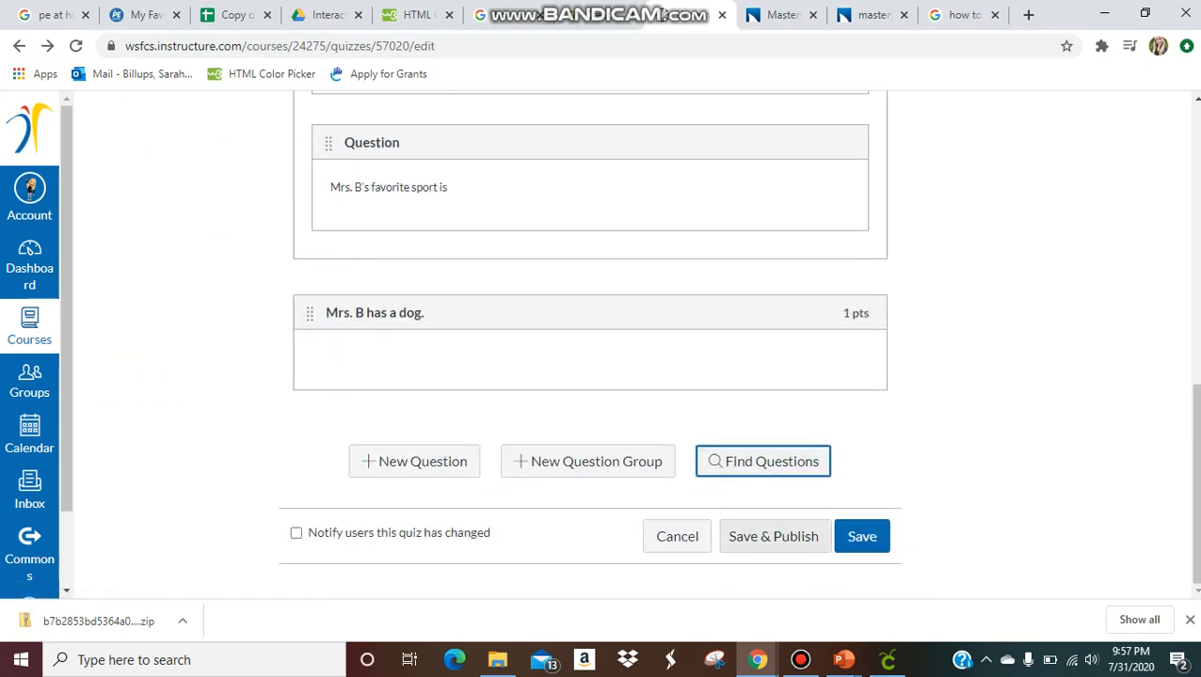
Try to save and publish the quiz, and reload the quiz editing page
click(772, 536)
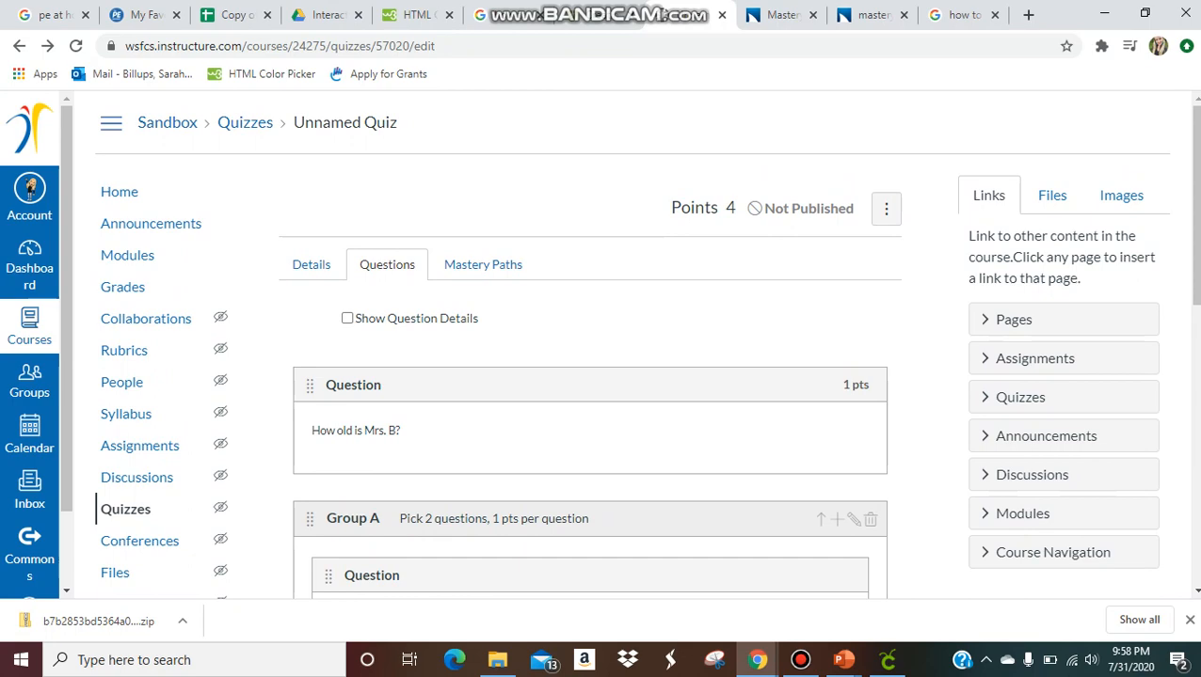
click(885, 208)
click(885, 208)
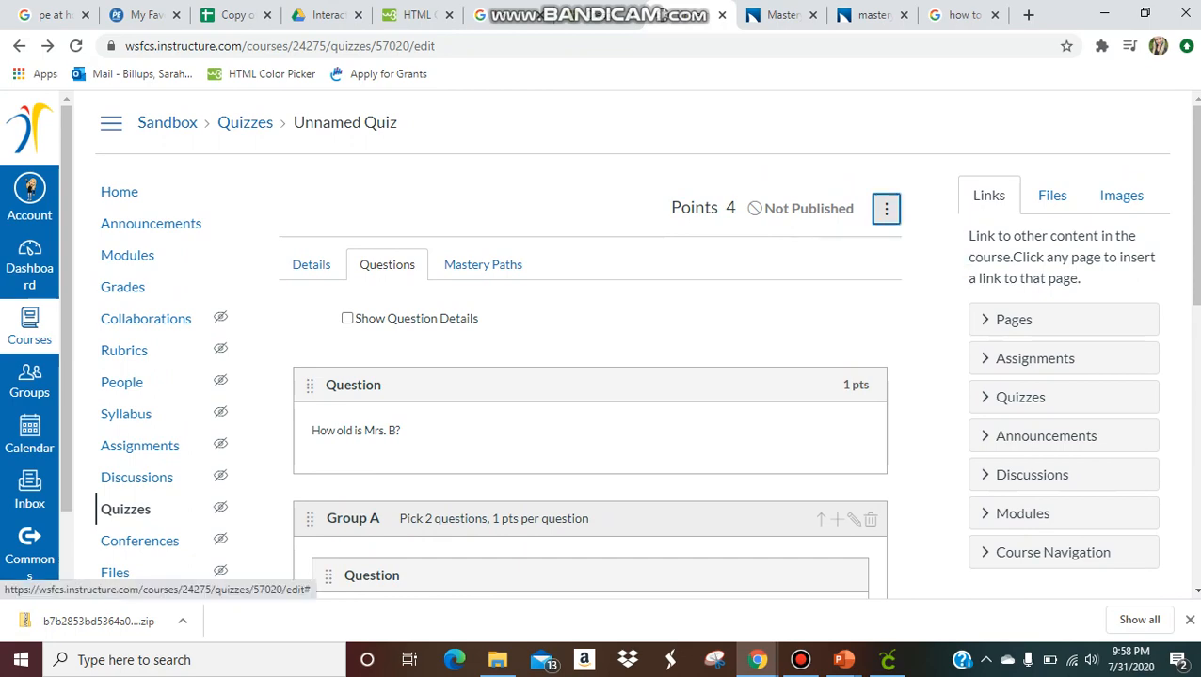
scroll(590, 339, down, 10)
click(75, 46)
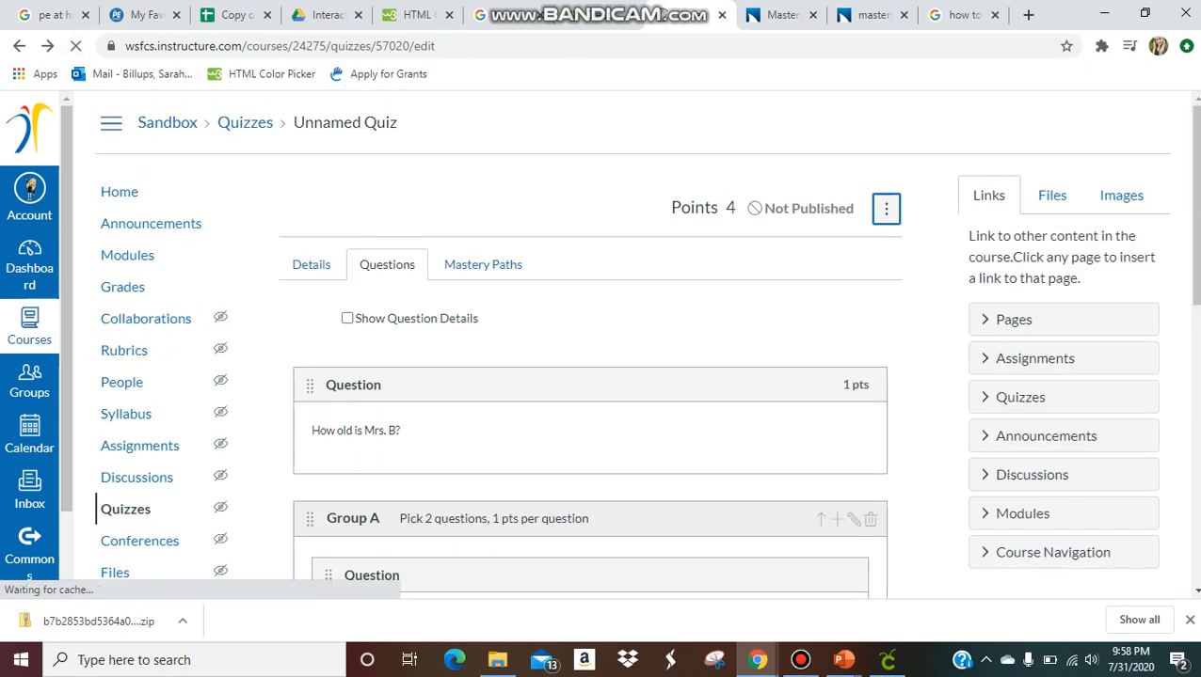
Check the reloaded quiz's detail settings and its list of questions
scroll(602, 345, down, 10)
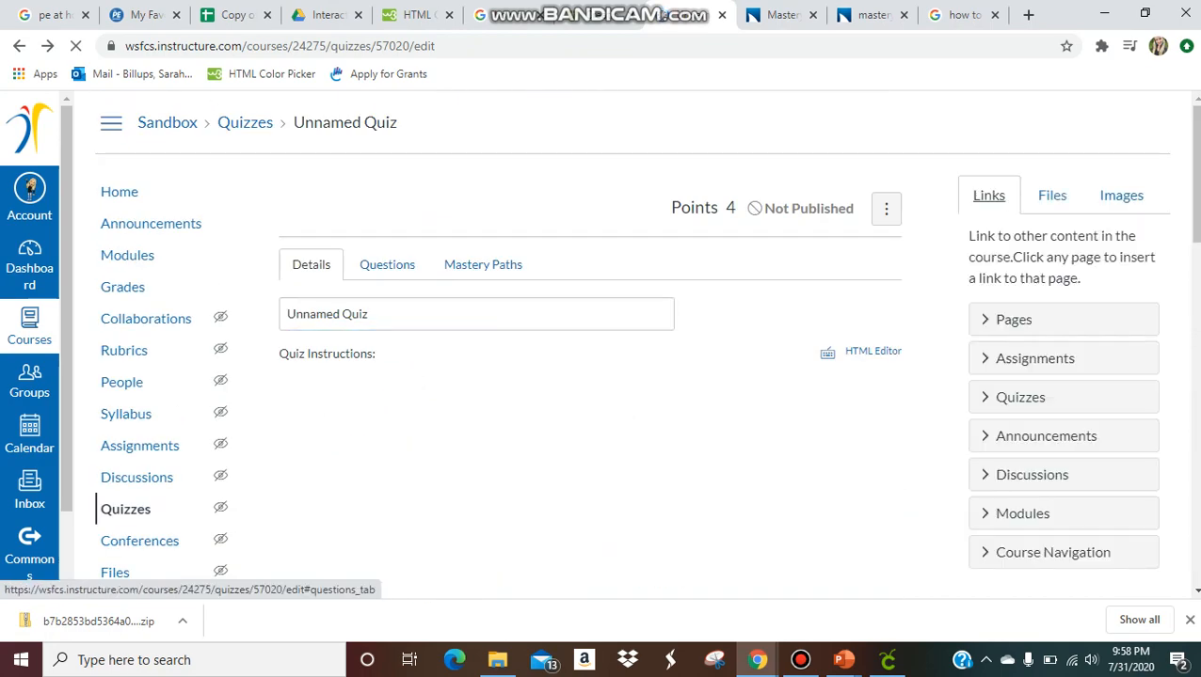
scroll(602, 344, down, 13)
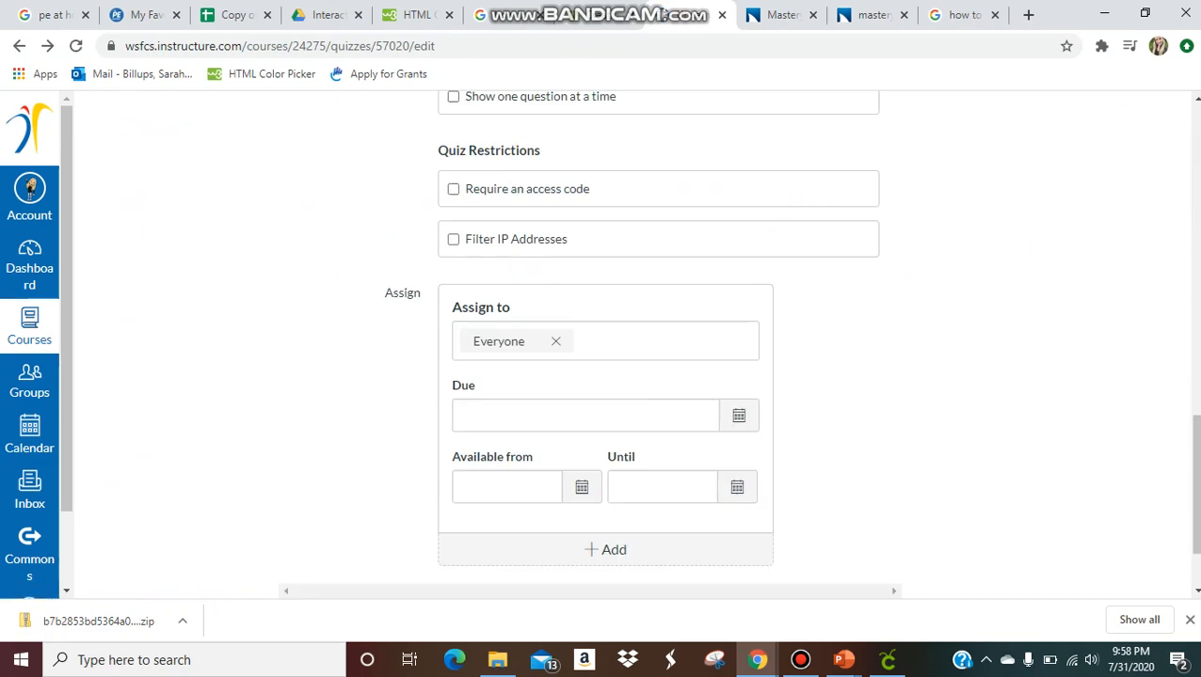
scroll(602, 344, up, 13)
click(386, 253)
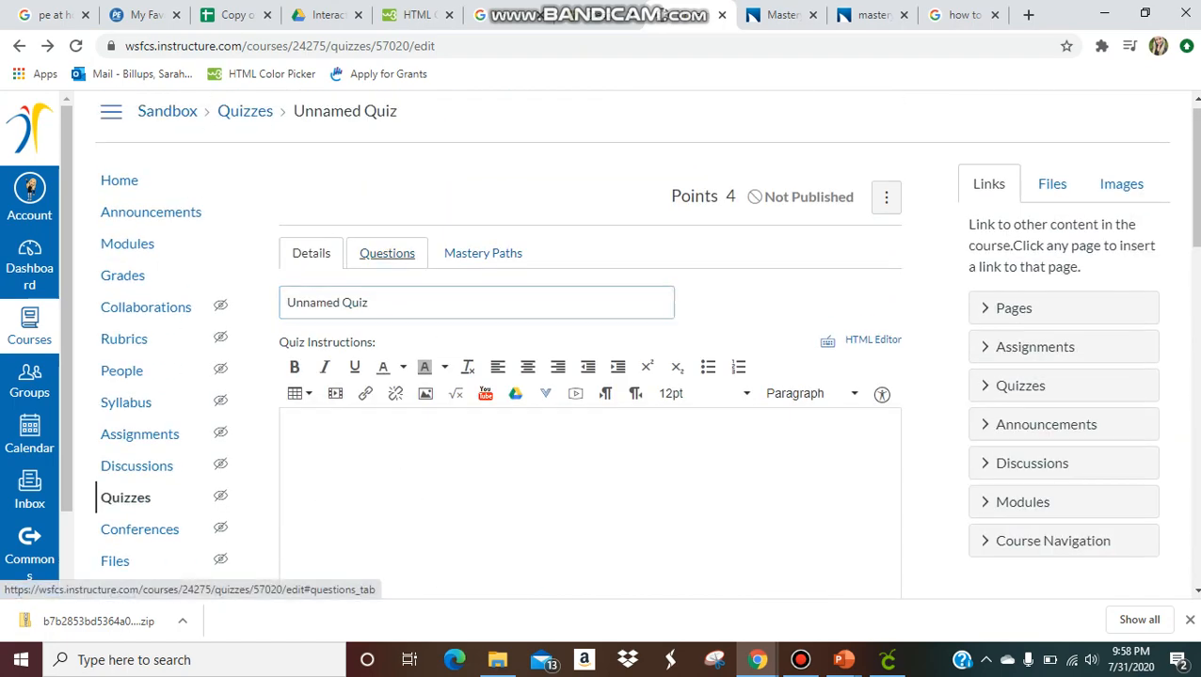
scroll(387, 253, down, 8)
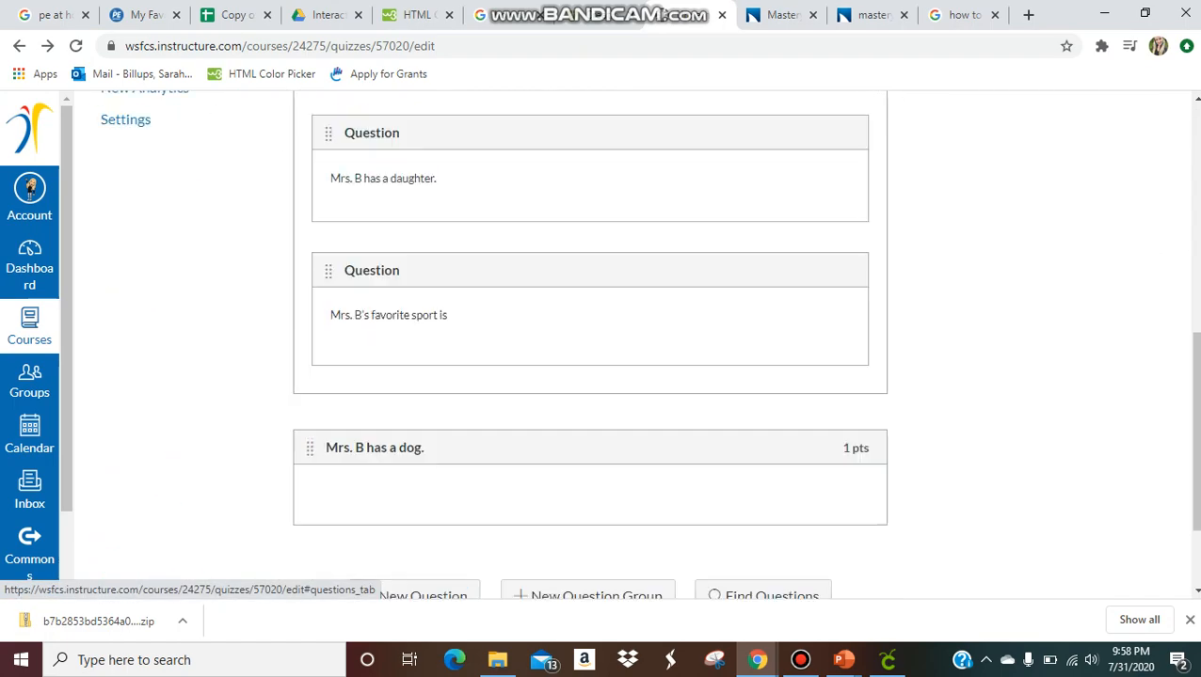
scroll(387, 253, up, 9)
Title the quiz "How well do you know Mrs. B??" in its details and save the quiz without publishing it
click(311, 264)
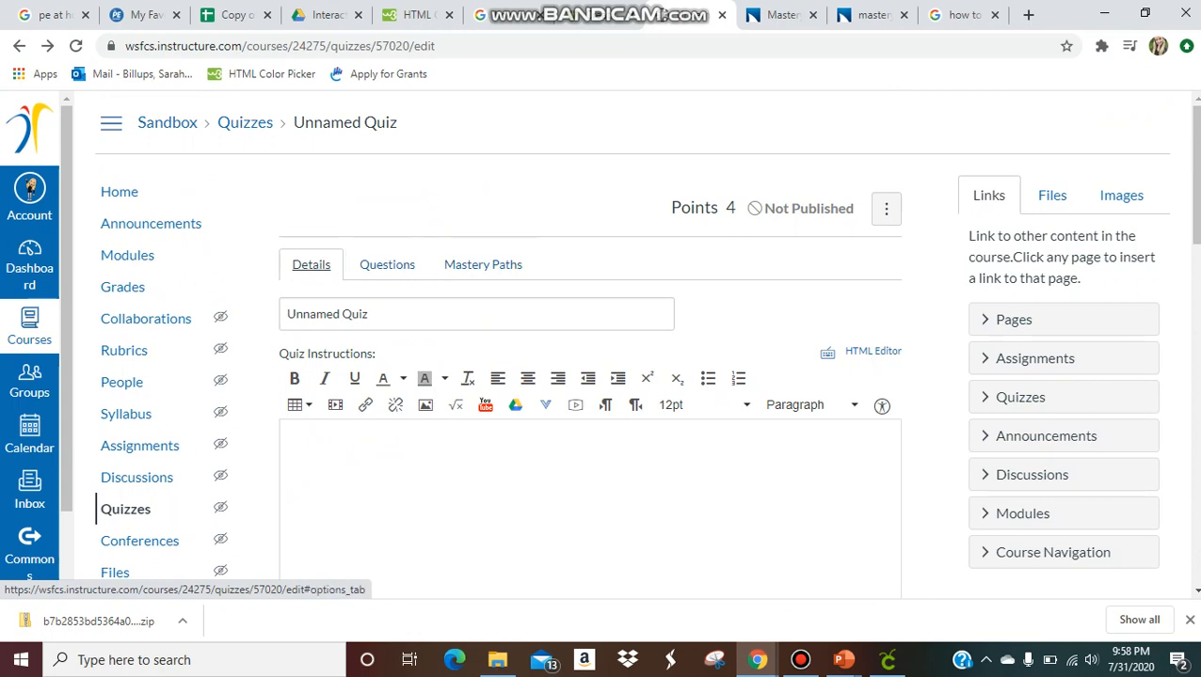
drag(368, 314, 286, 314)
text(How )
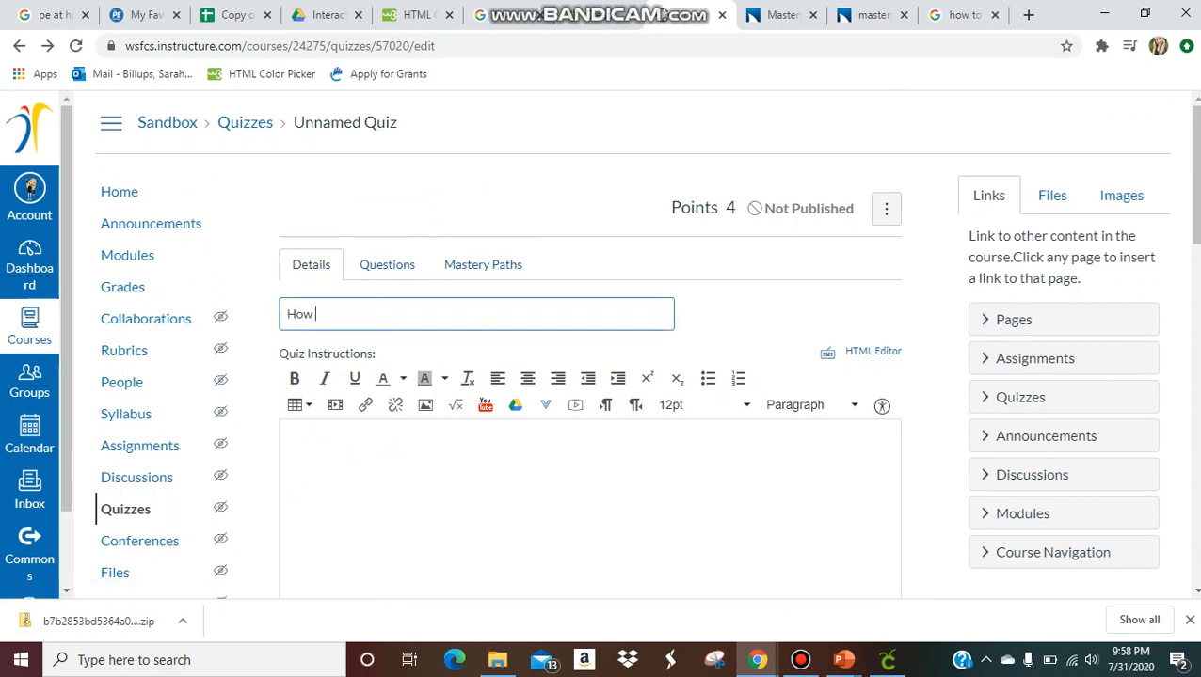
text(well do you know Mrs. B??)
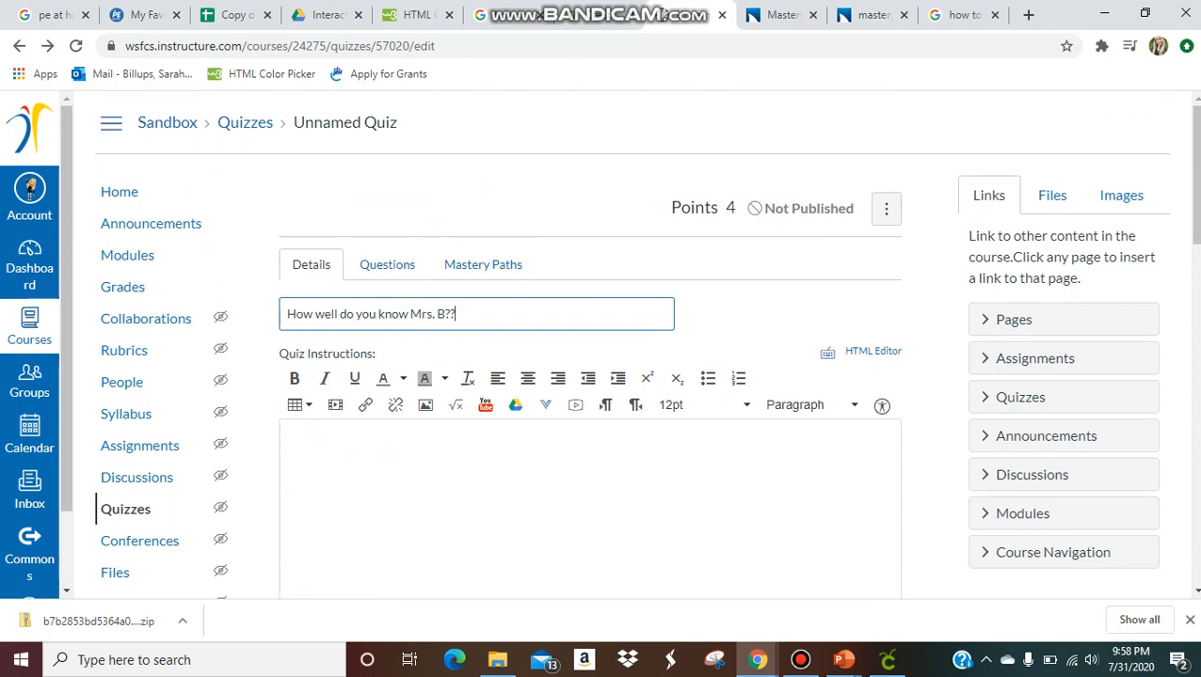
scroll(602, 376, down, 15)
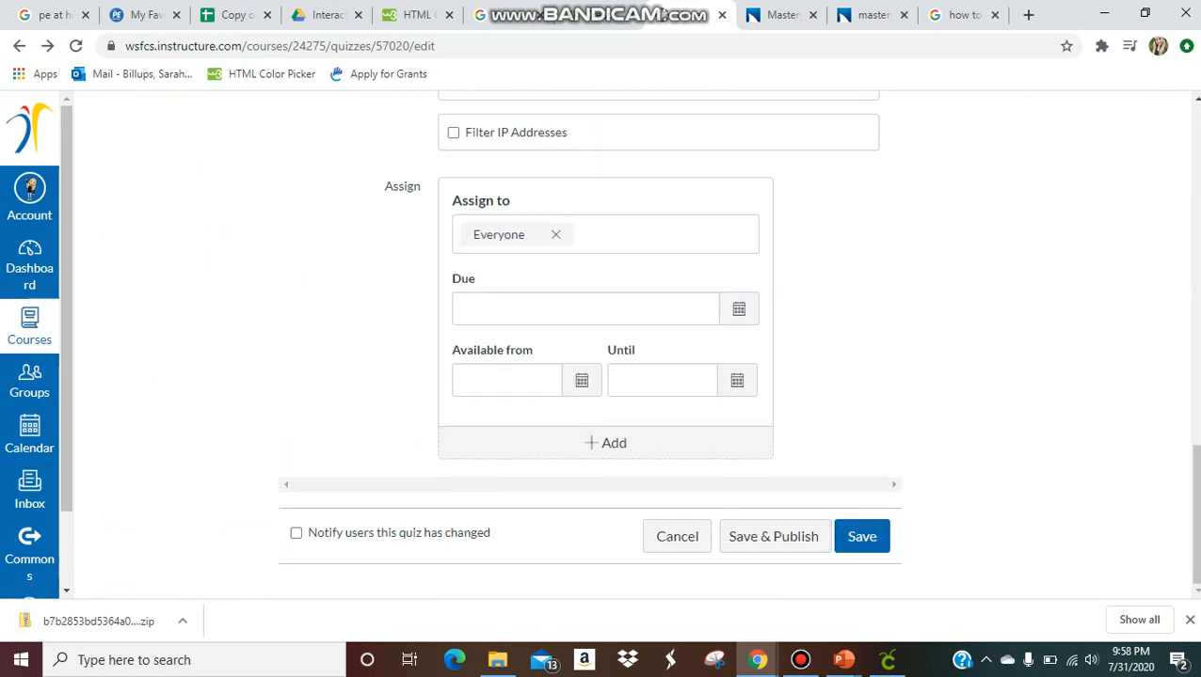
click(861, 537)
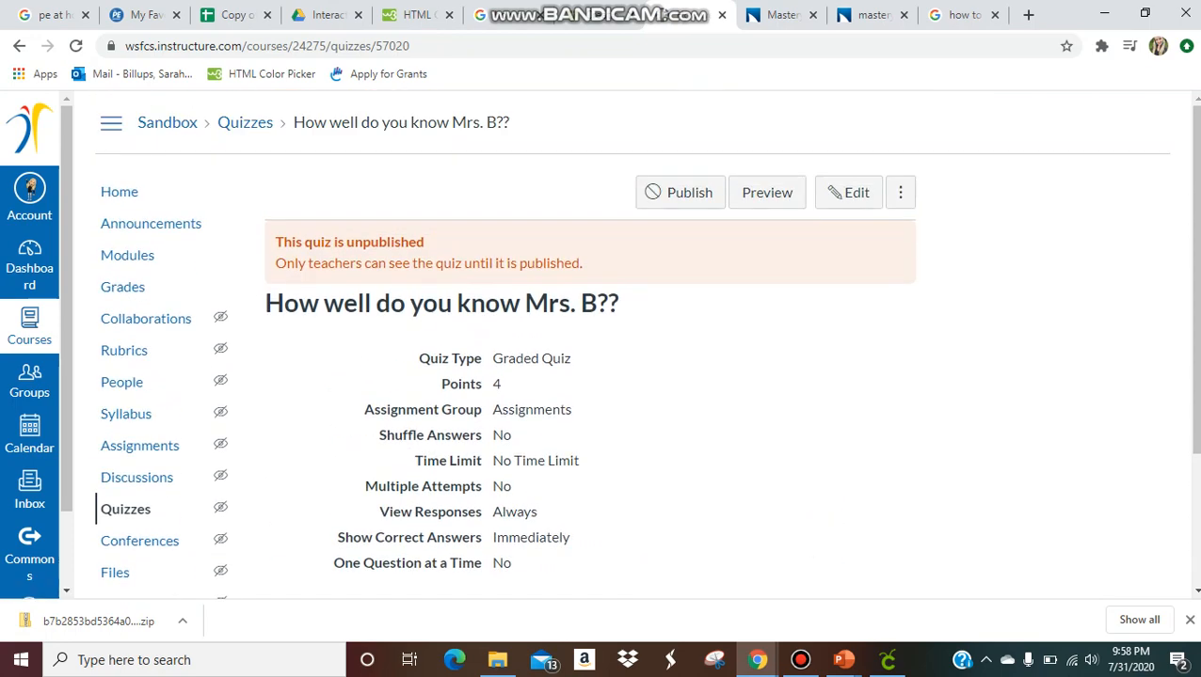
scroll(602, 376, down, 2)
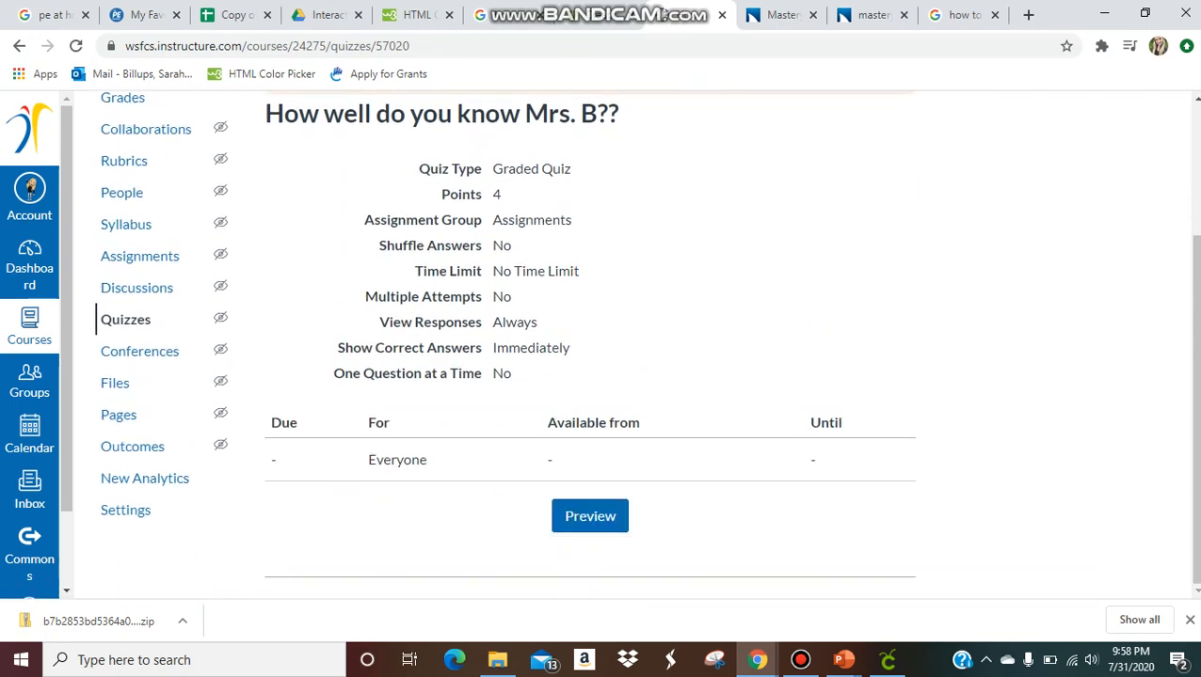
Publish the "How well do you know Mrs. B??" quiz
scroll(673, 282, up, 3)
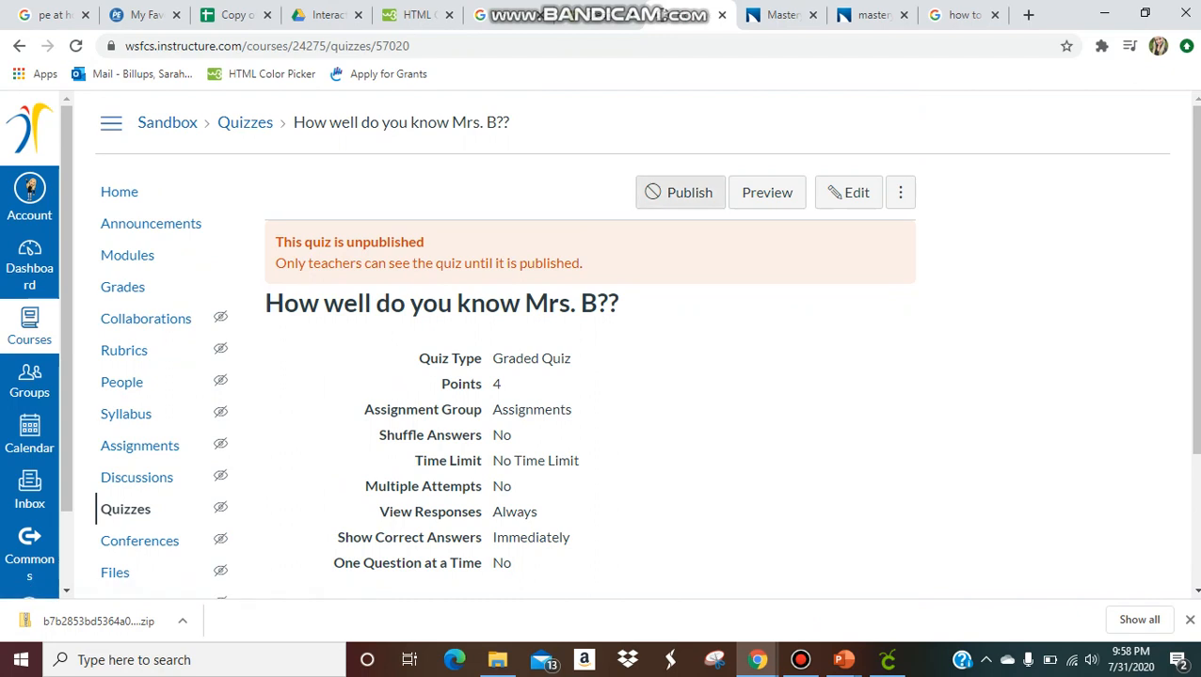
click(673, 192)
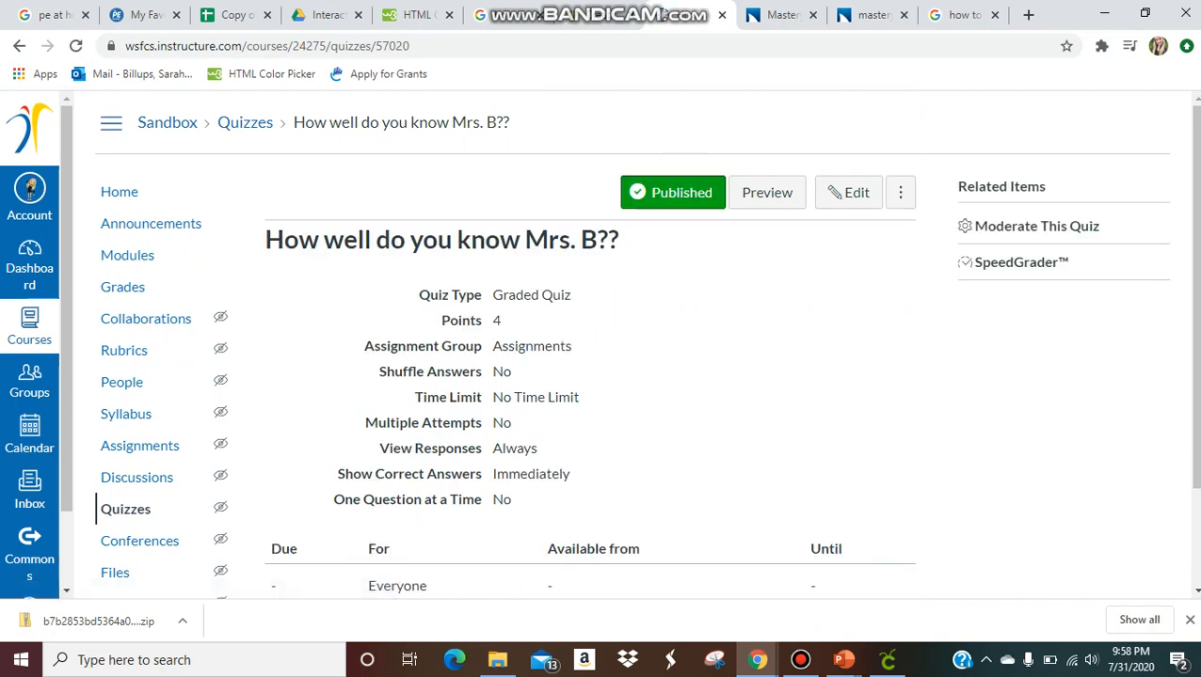
Remove the "About Mrs. B" quiz from the "First week of school! 8/17/20" module
click(127, 256)
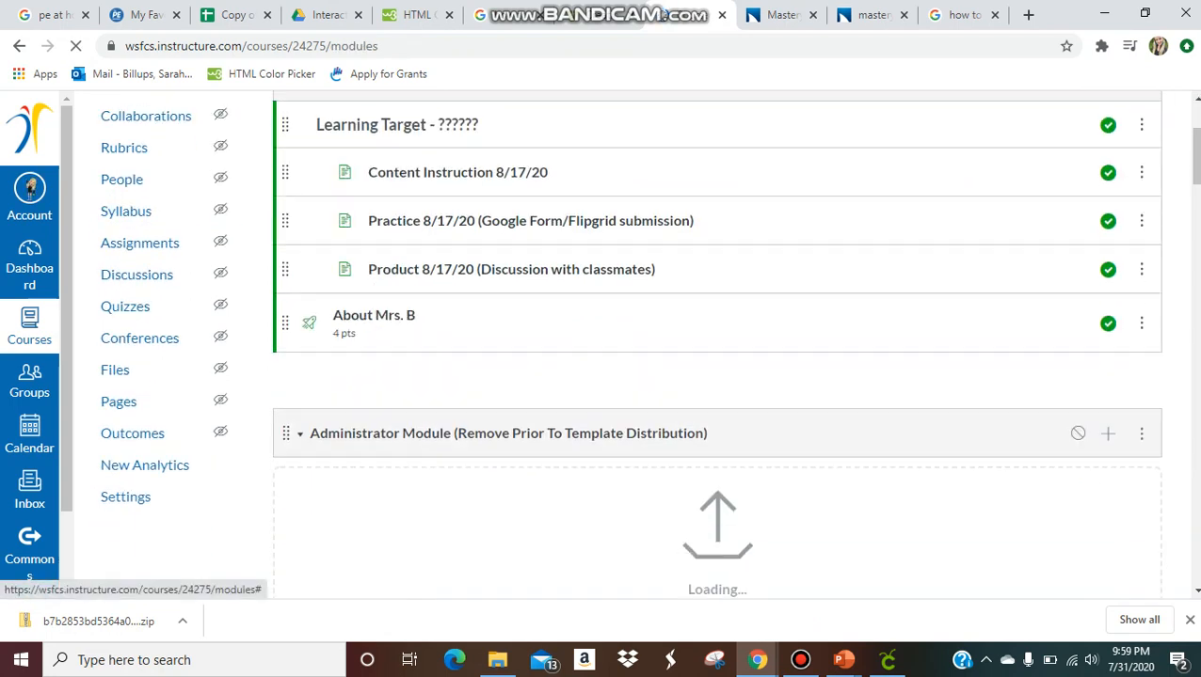
click(1141, 322)
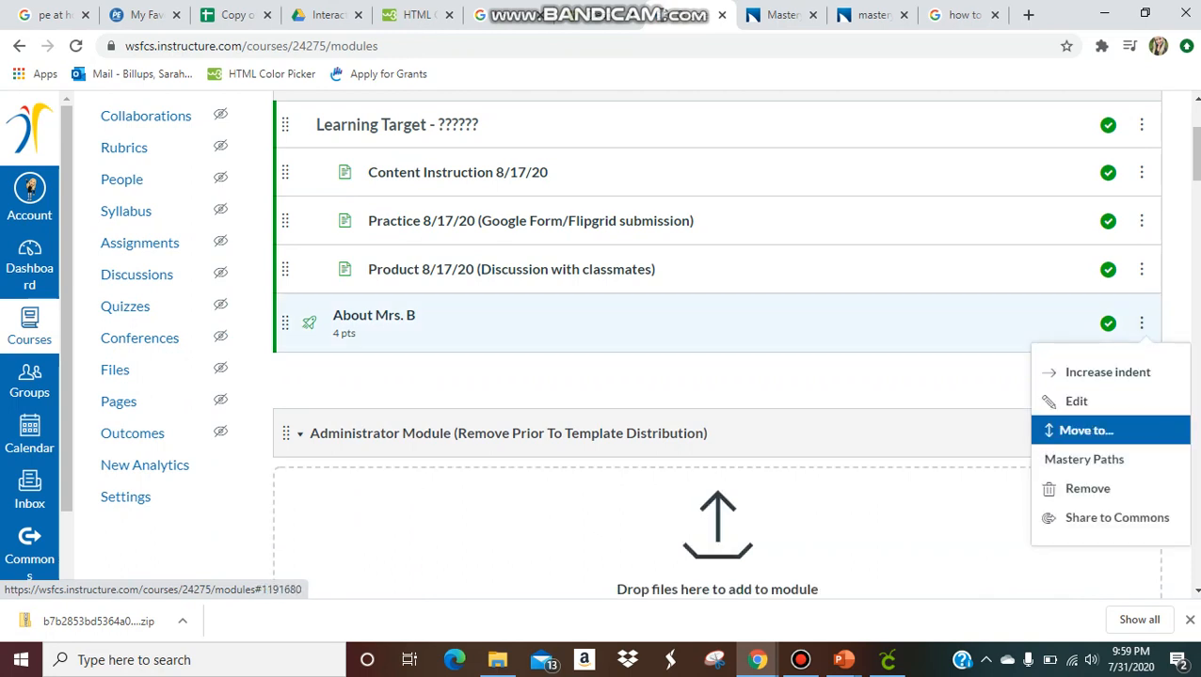
click(1086, 488)
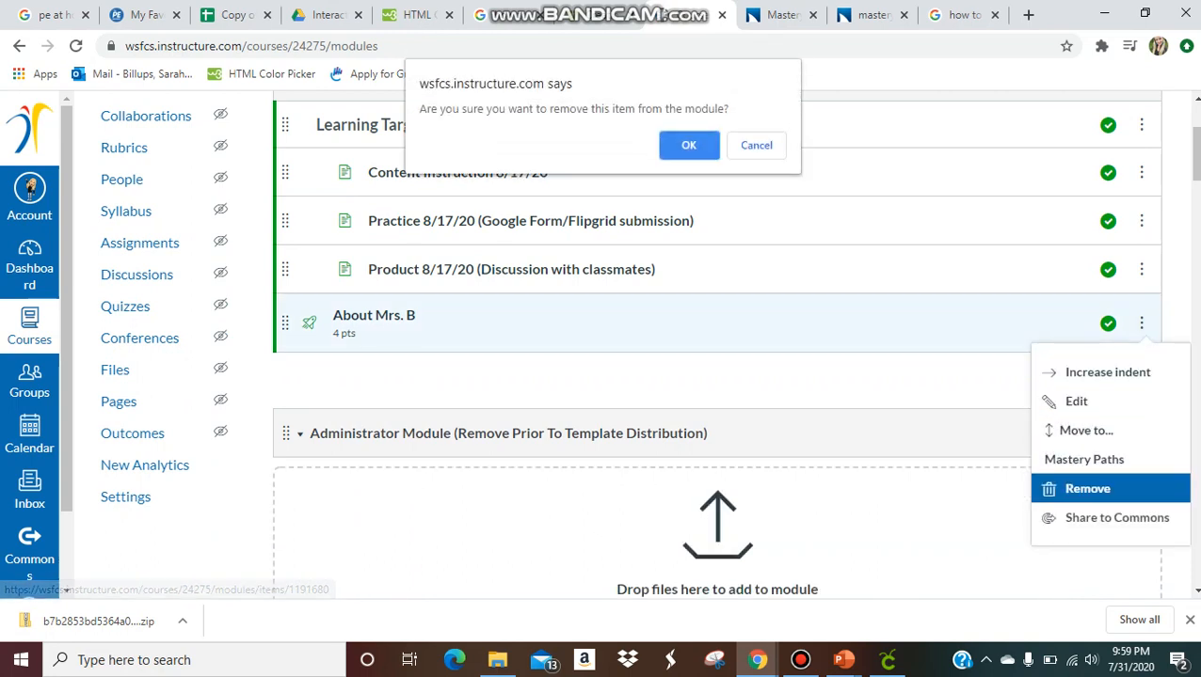
key(Return)
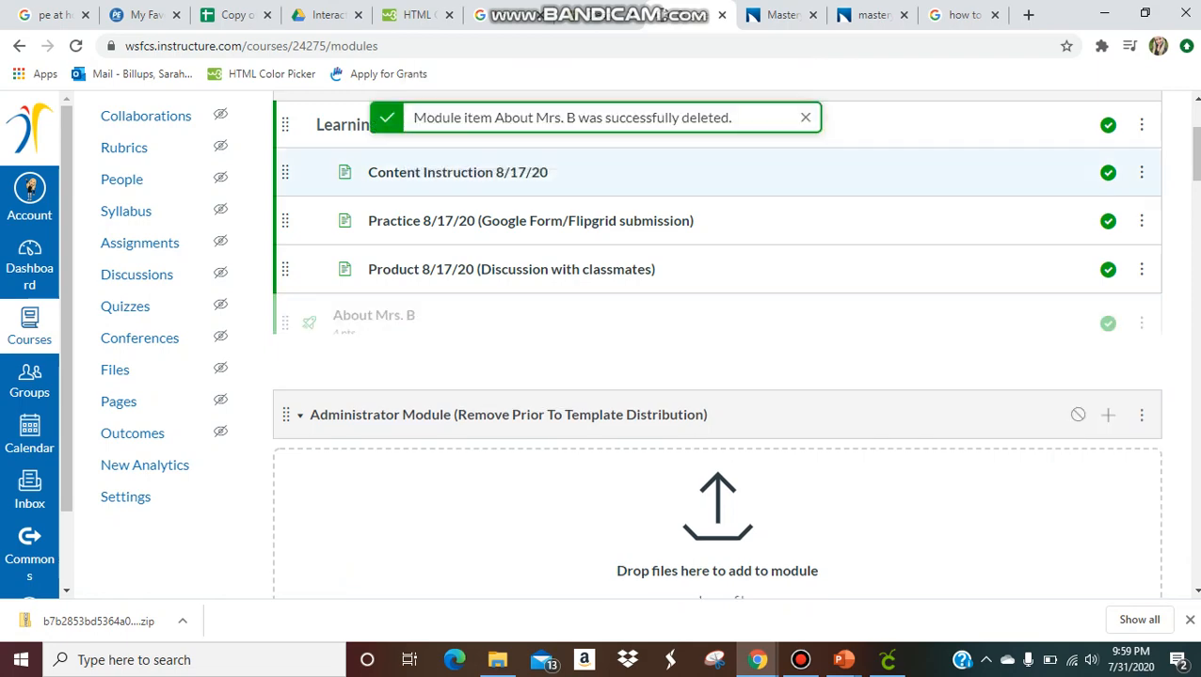
Add the existing quiz "How well do you know Mrs. B??" to the "First week of school! 8/17/20" module without indentation
scroll(621, 377, up, 2)
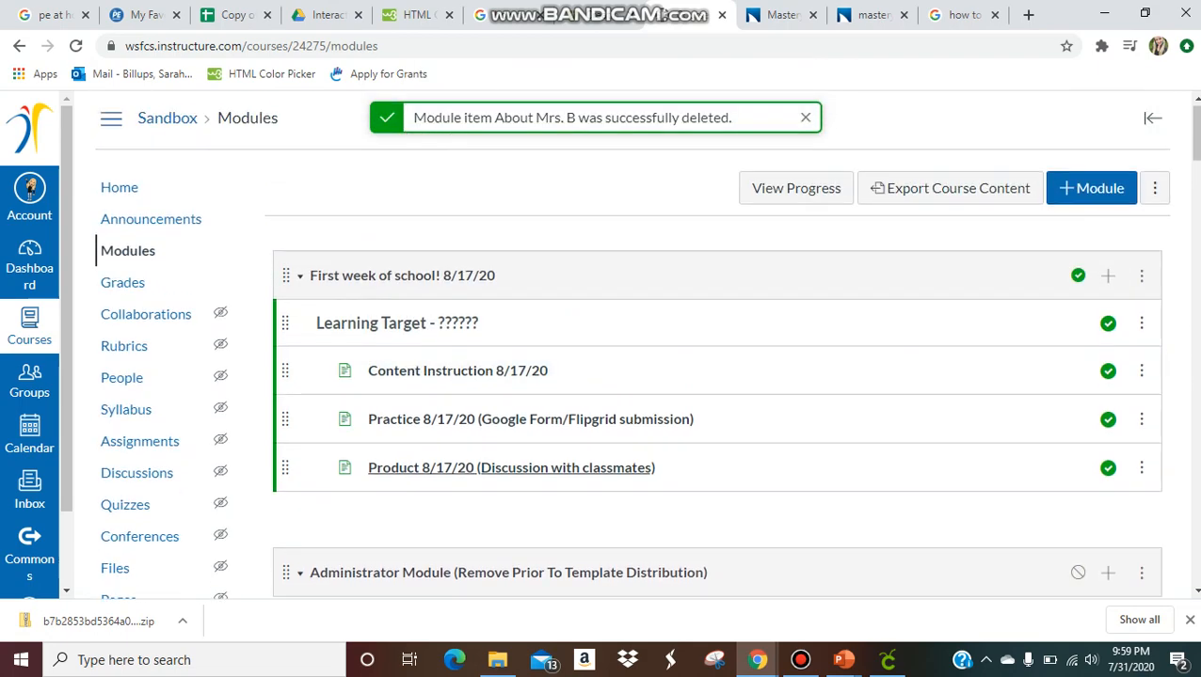
click(1108, 275)
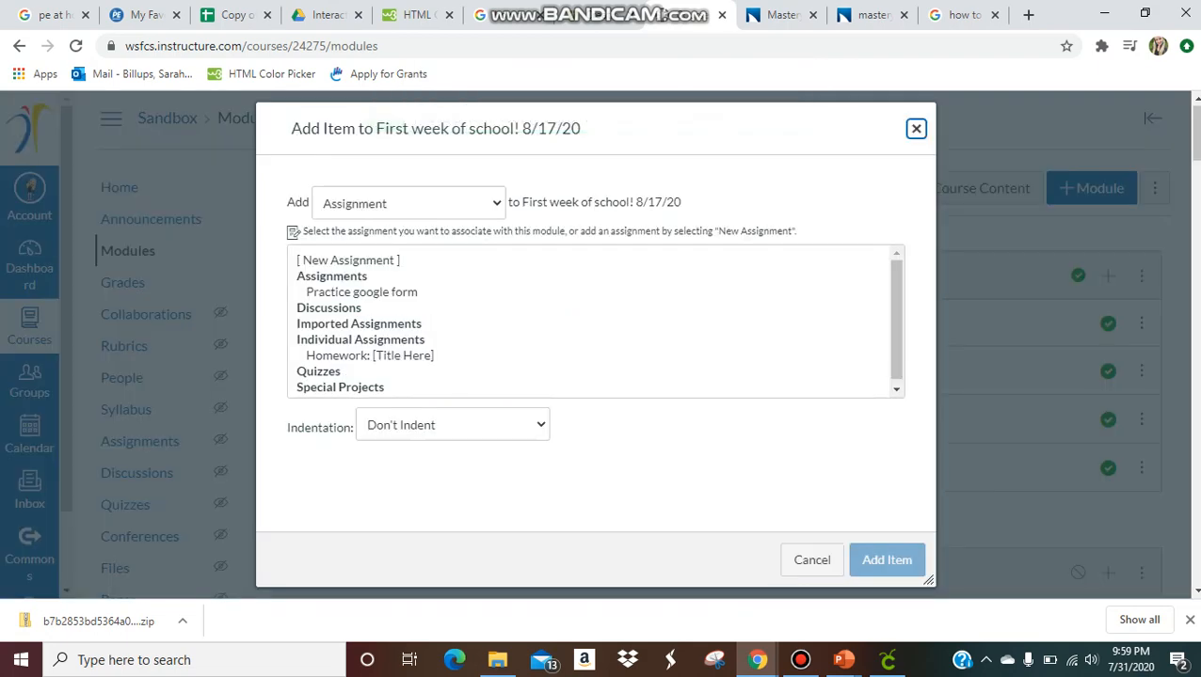
click(408, 204)
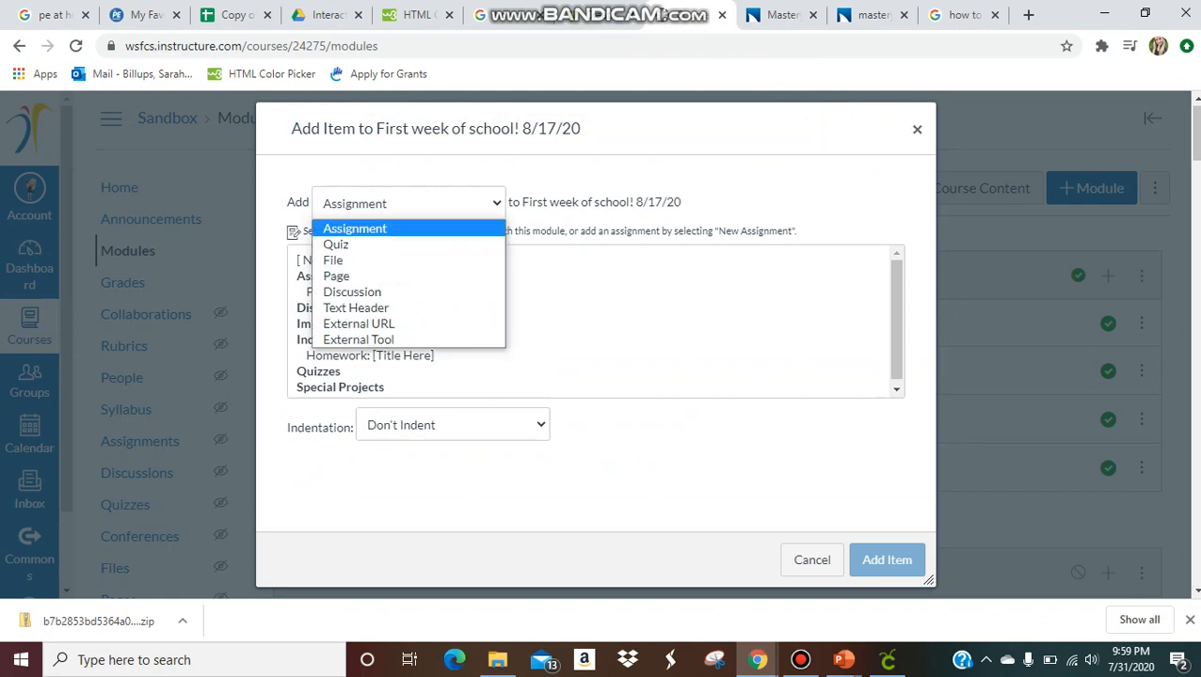
click(348, 244)
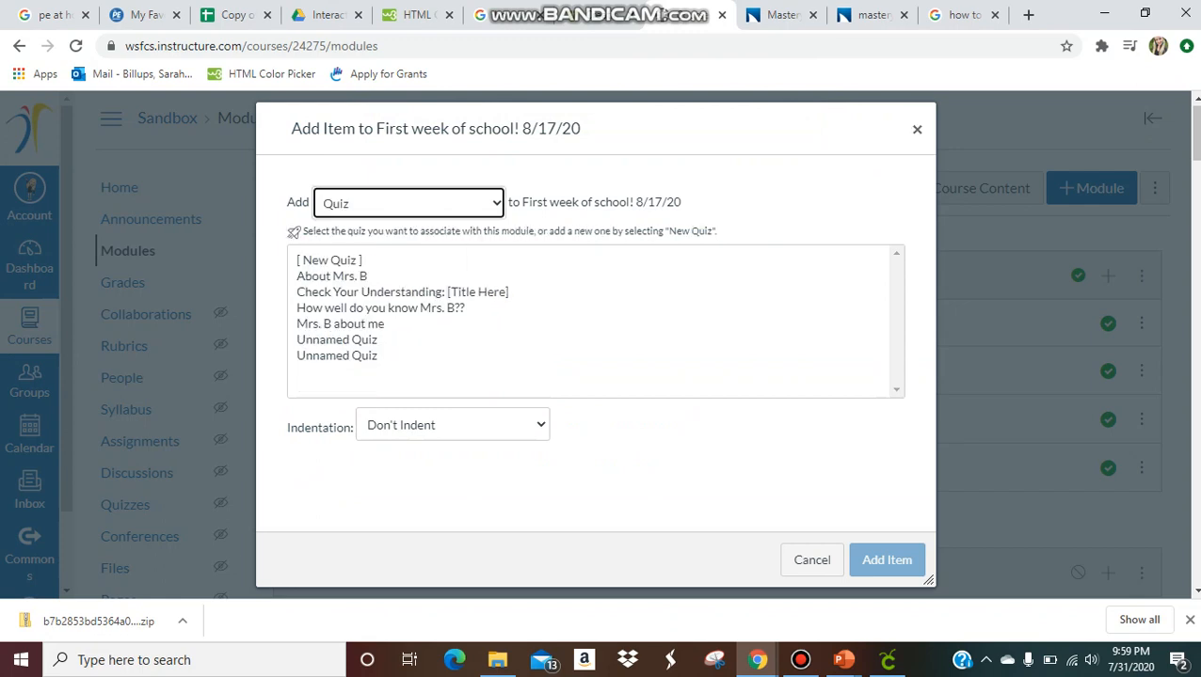
click(380, 307)
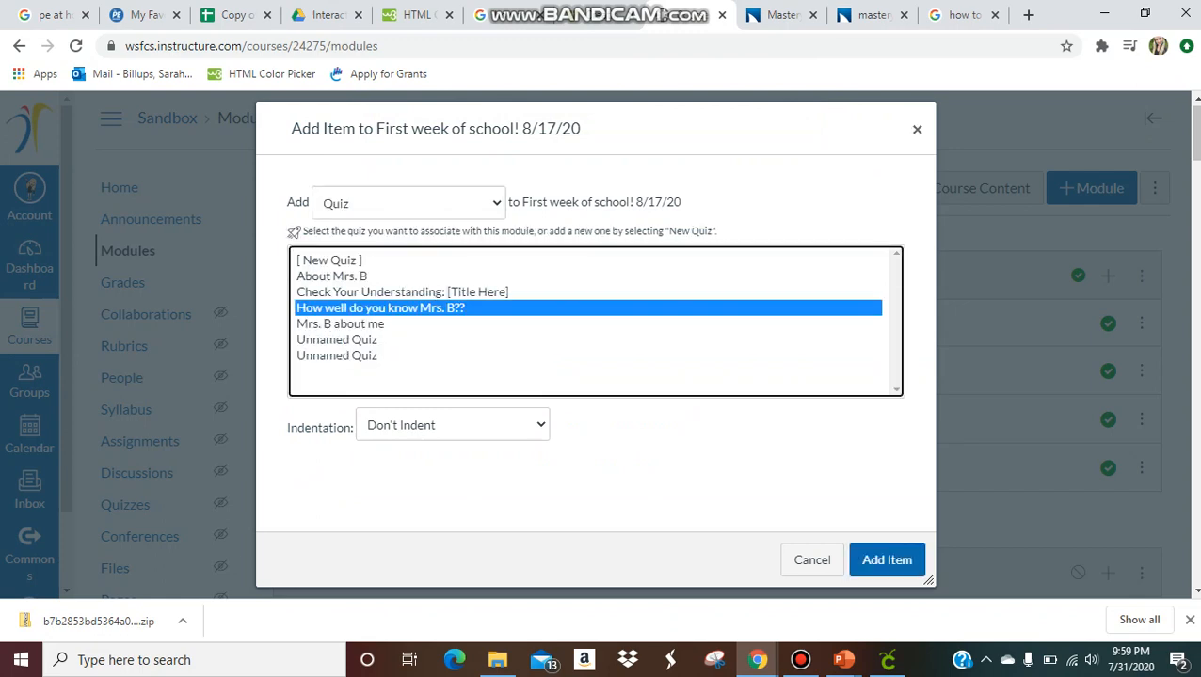
click(887, 561)
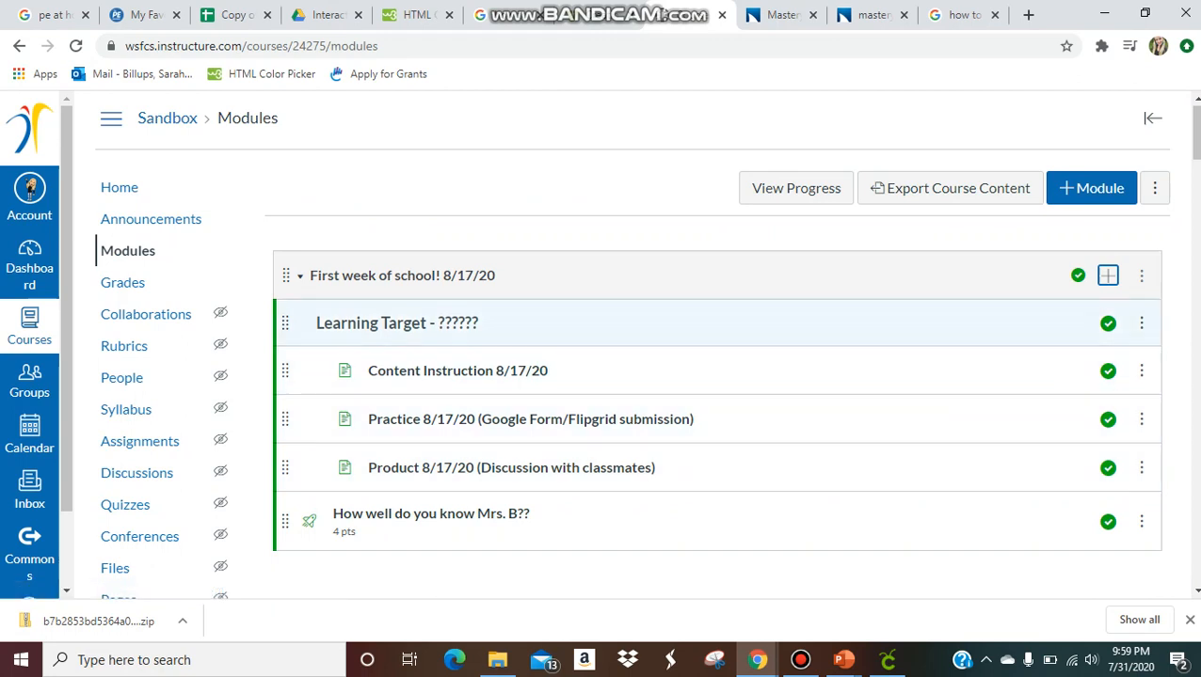
In Student View, open "How well do you know Mrs. B??" from the course modules and start taking the quiz
click(119, 187)
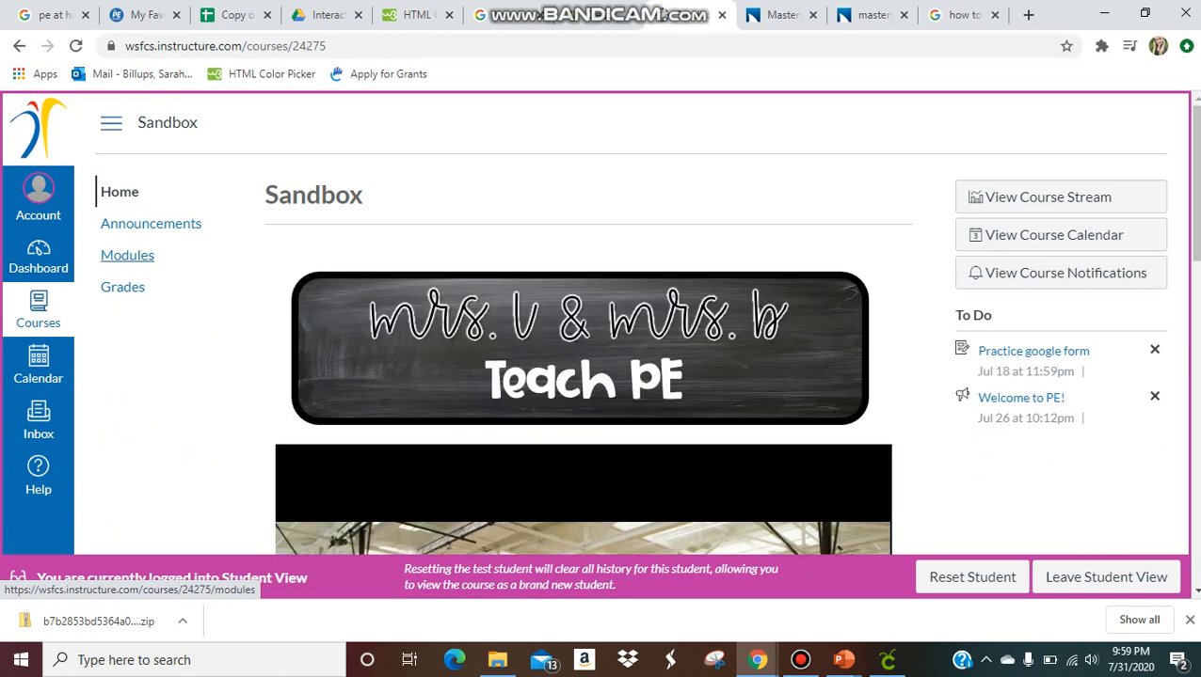
click(127, 255)
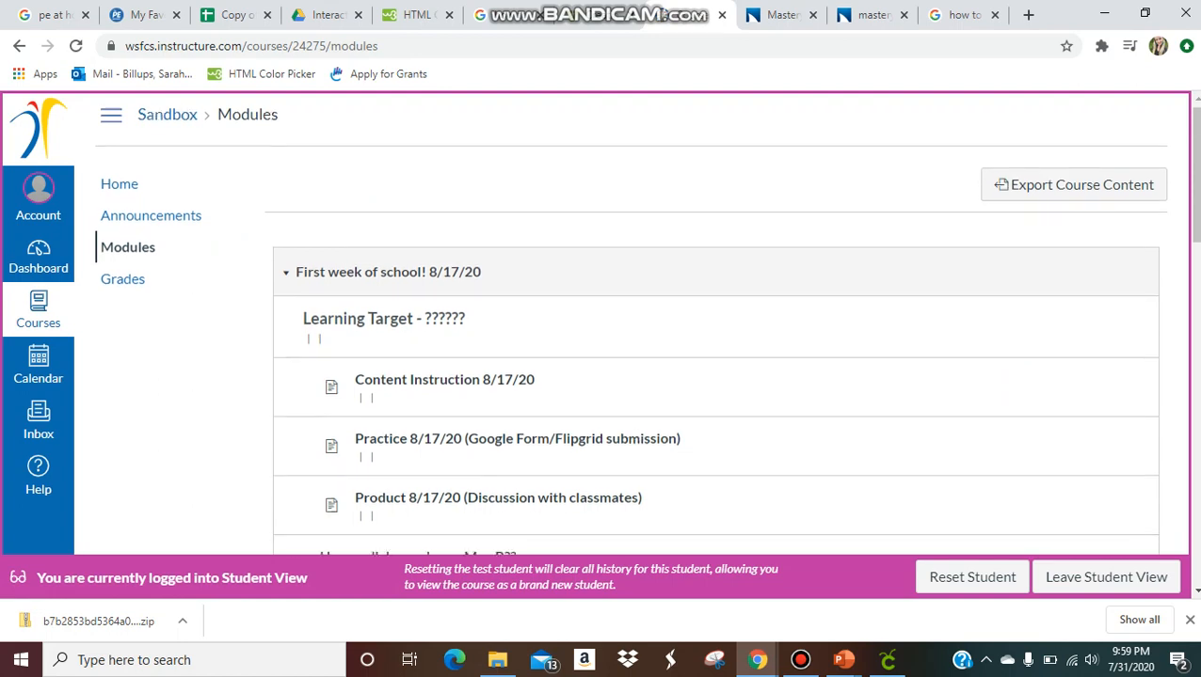
scroll(418, 414, down, 2)
click(417, 409)
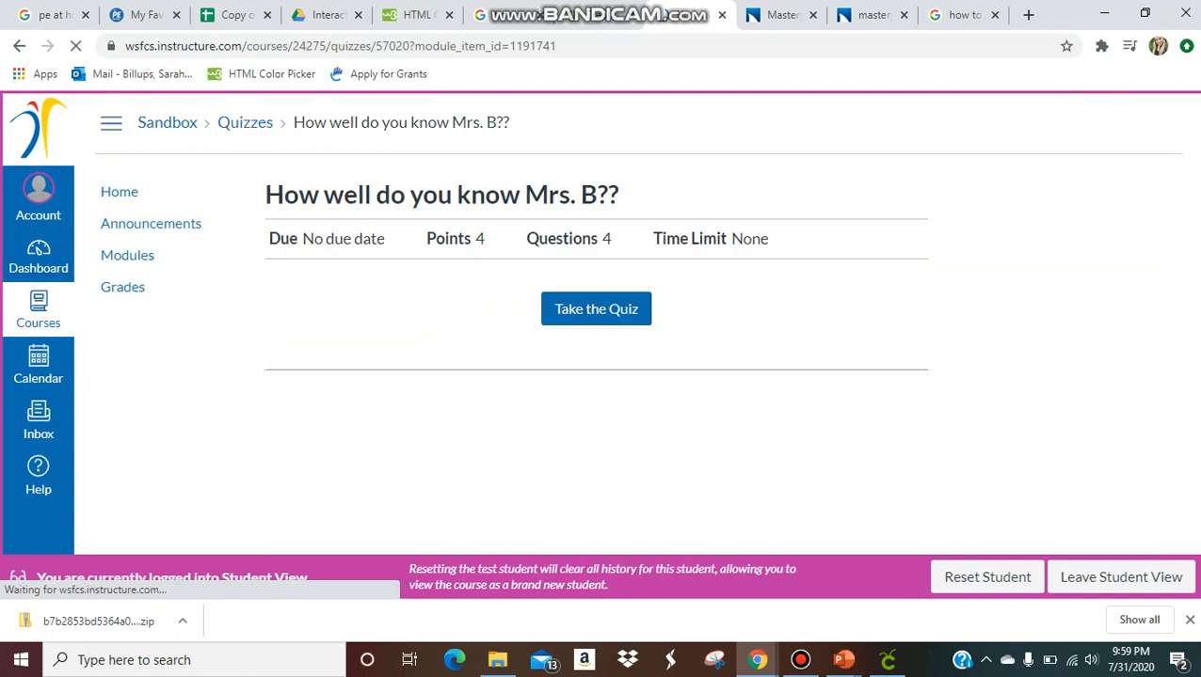
click(595, 310)
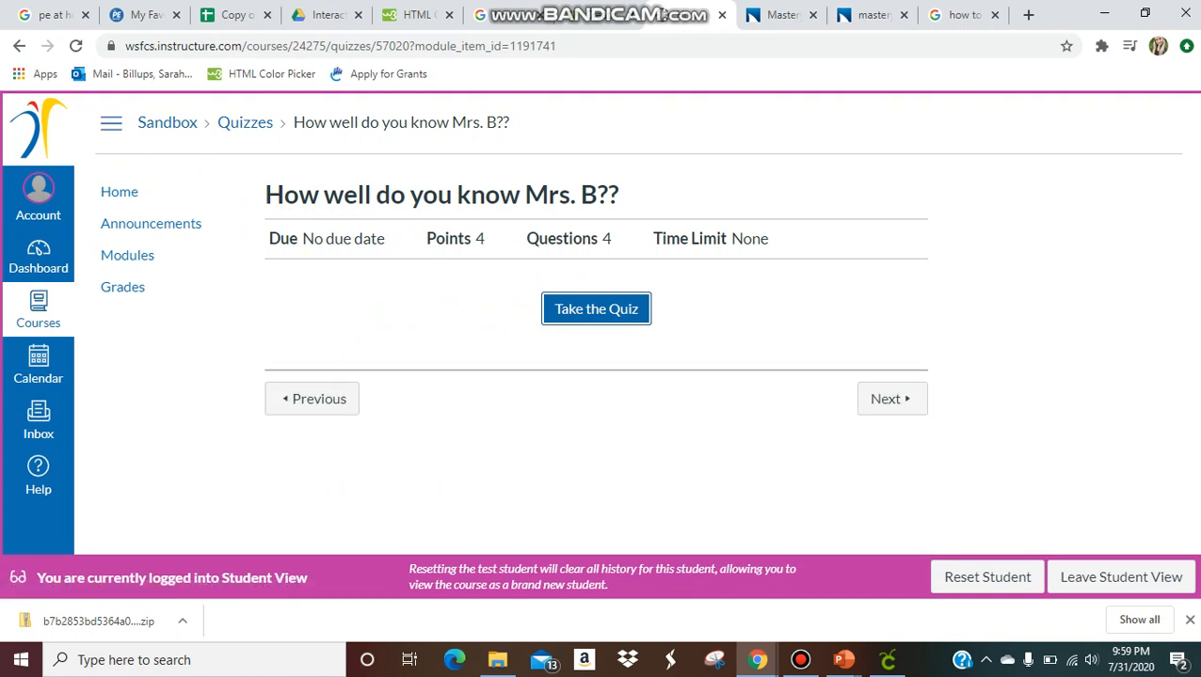
click(596, 309)
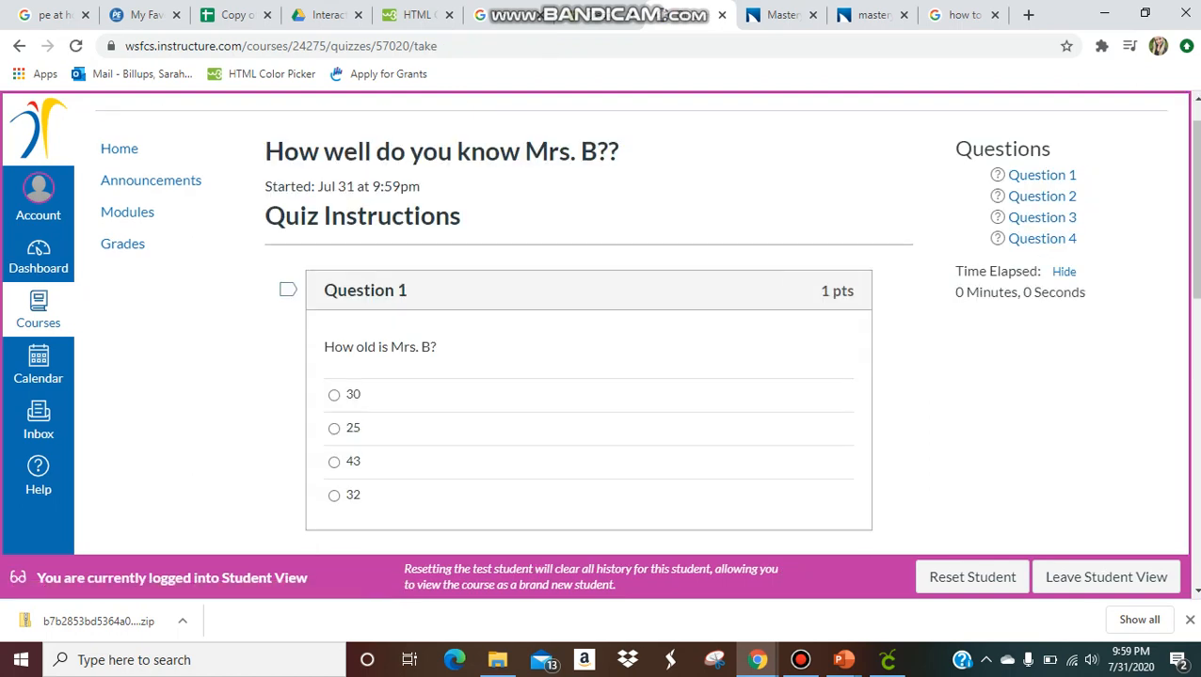
Answer Question 1 with 30, Question 2 with False and Question 3 with True
scroll(588, 357, down, 1)
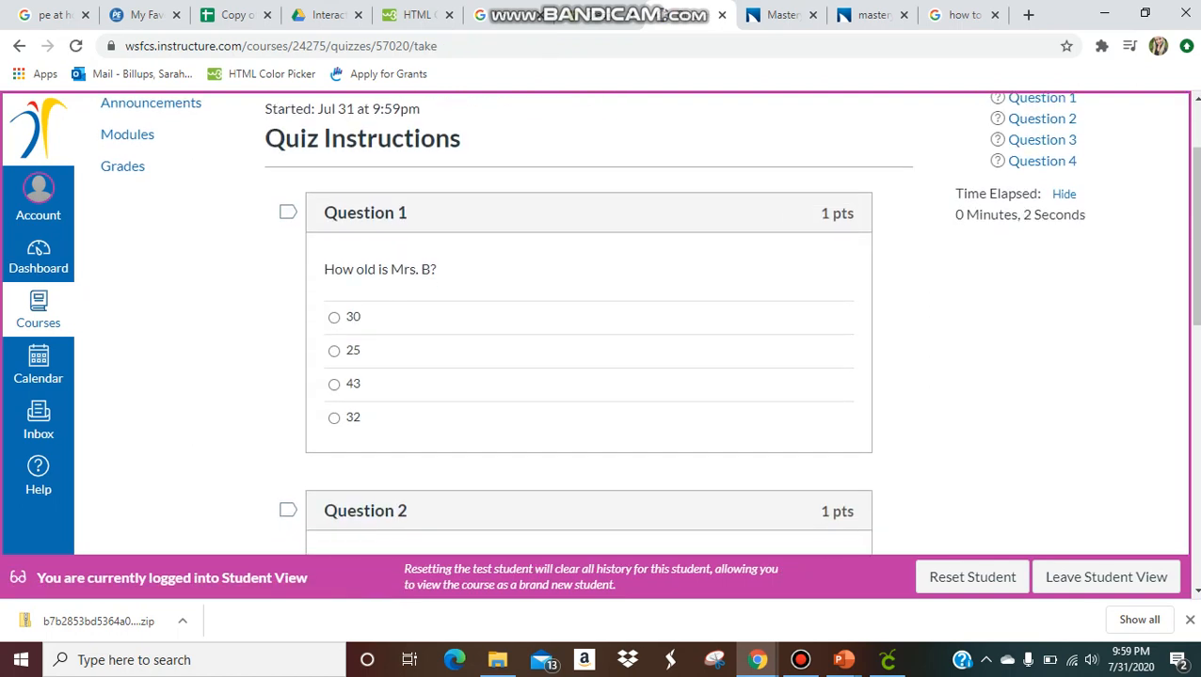
scroll(588, 357, up, 2)
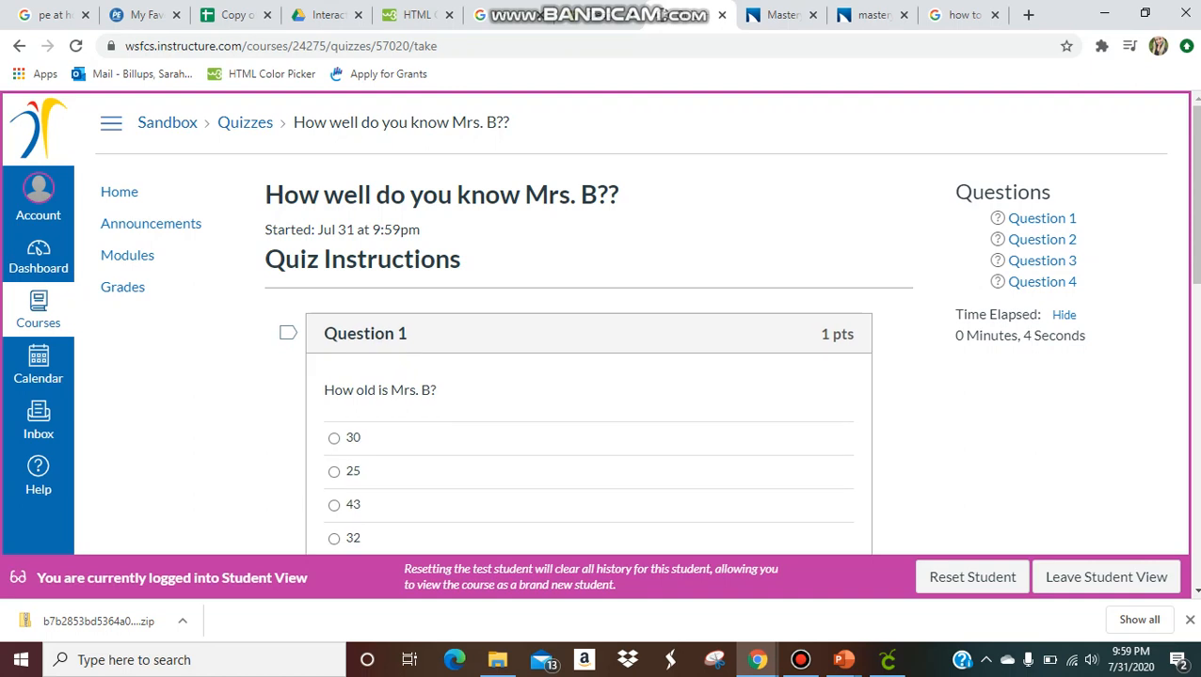
scroll(588, 357, down, 2)
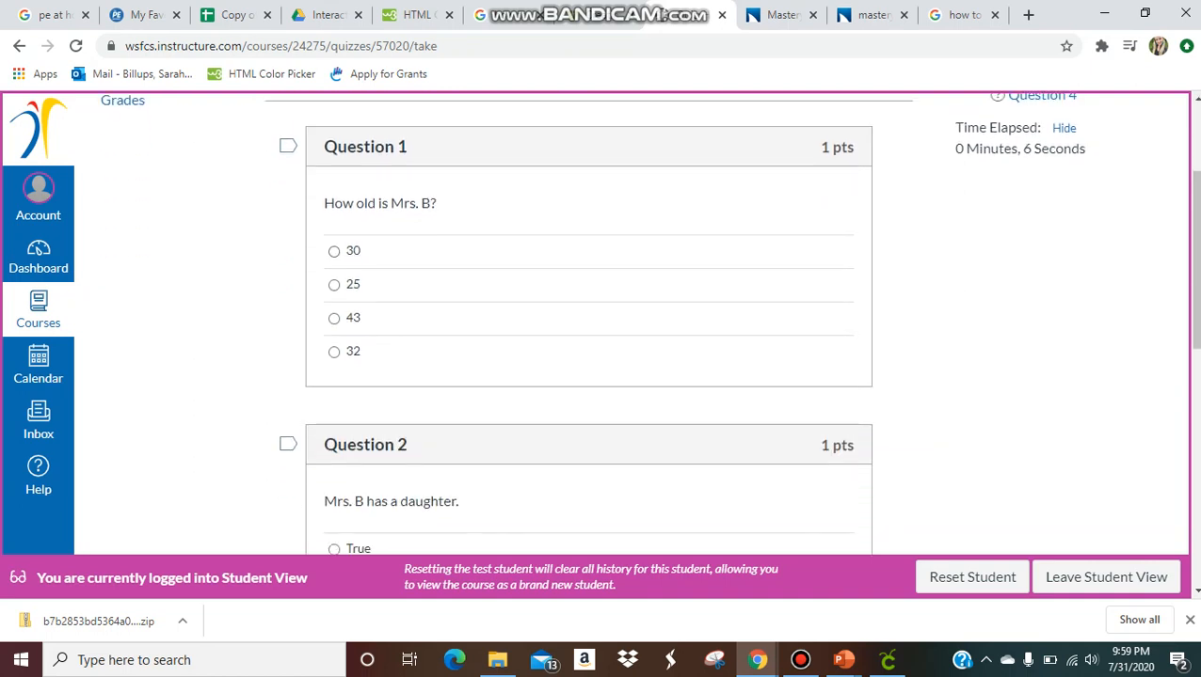
click(334, 251)
scroll(588, 357, down, 3)
double_click(367, 372)
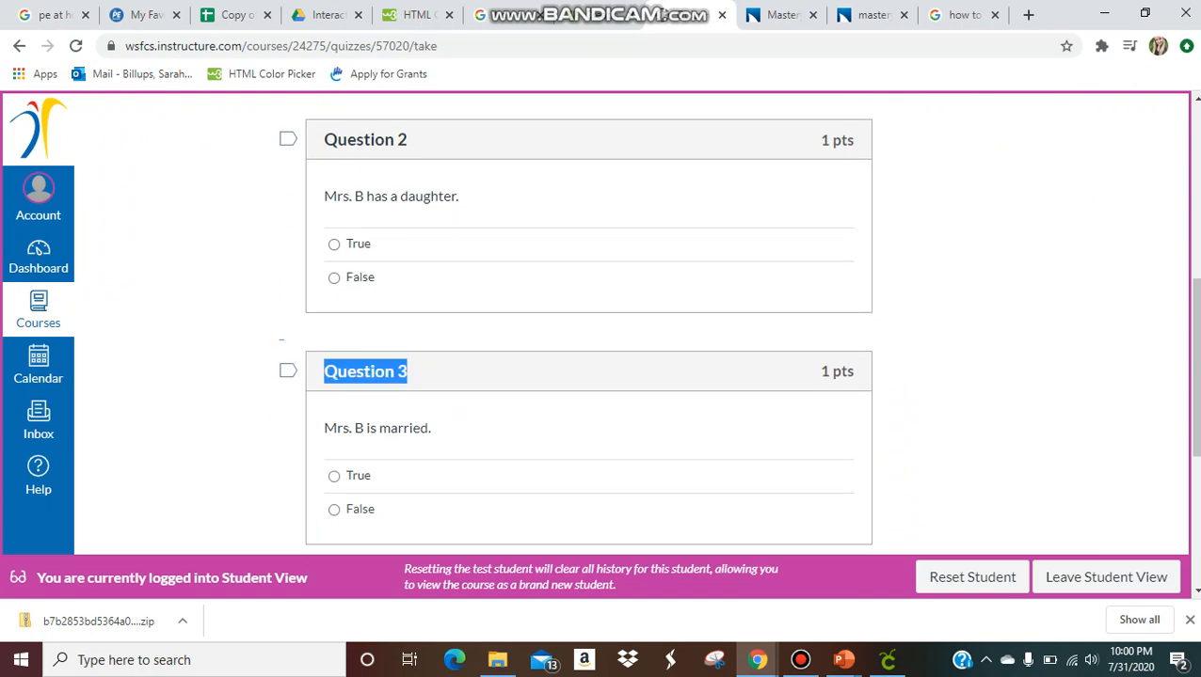
scroll(588, 325, up, 3)
scroll(588, 324, down, 2)
click(334, 408)
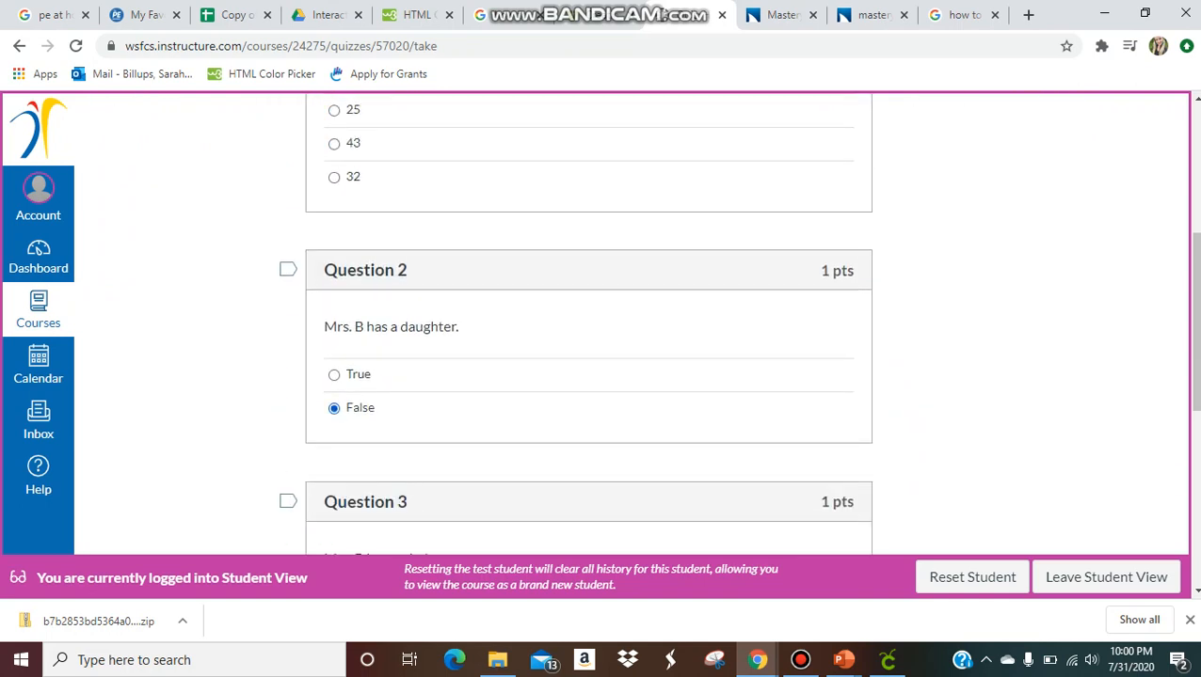
scroll(588, 324, down, 4)
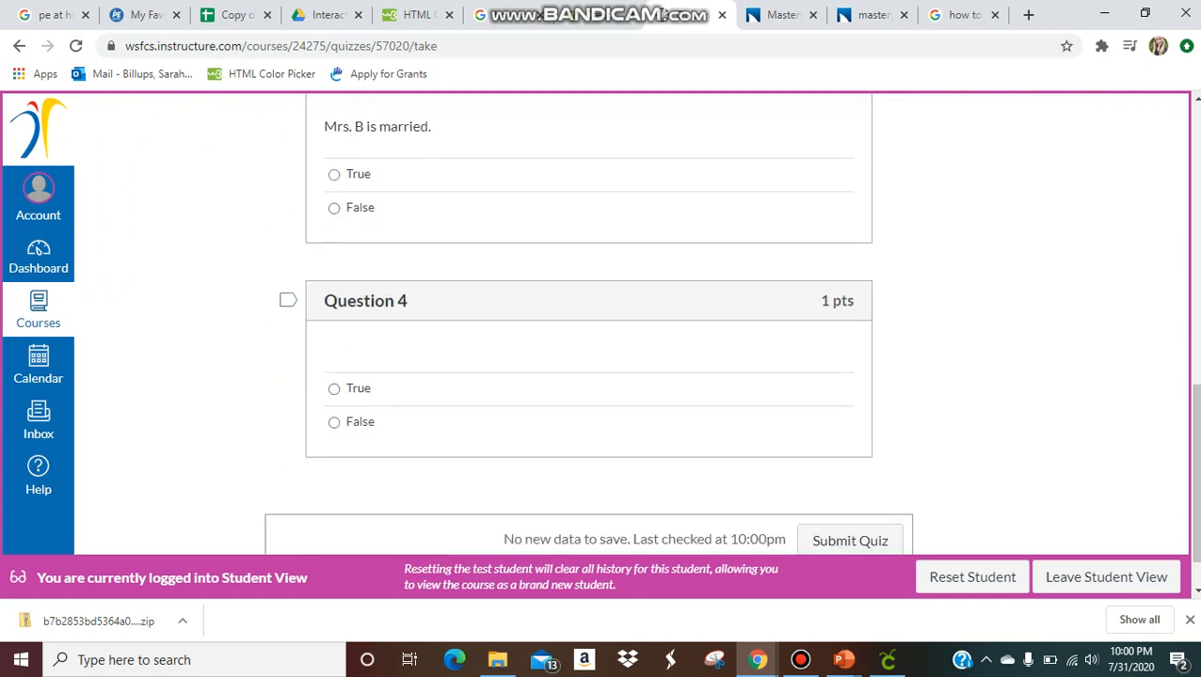
scroll(588, 324, down, 1)
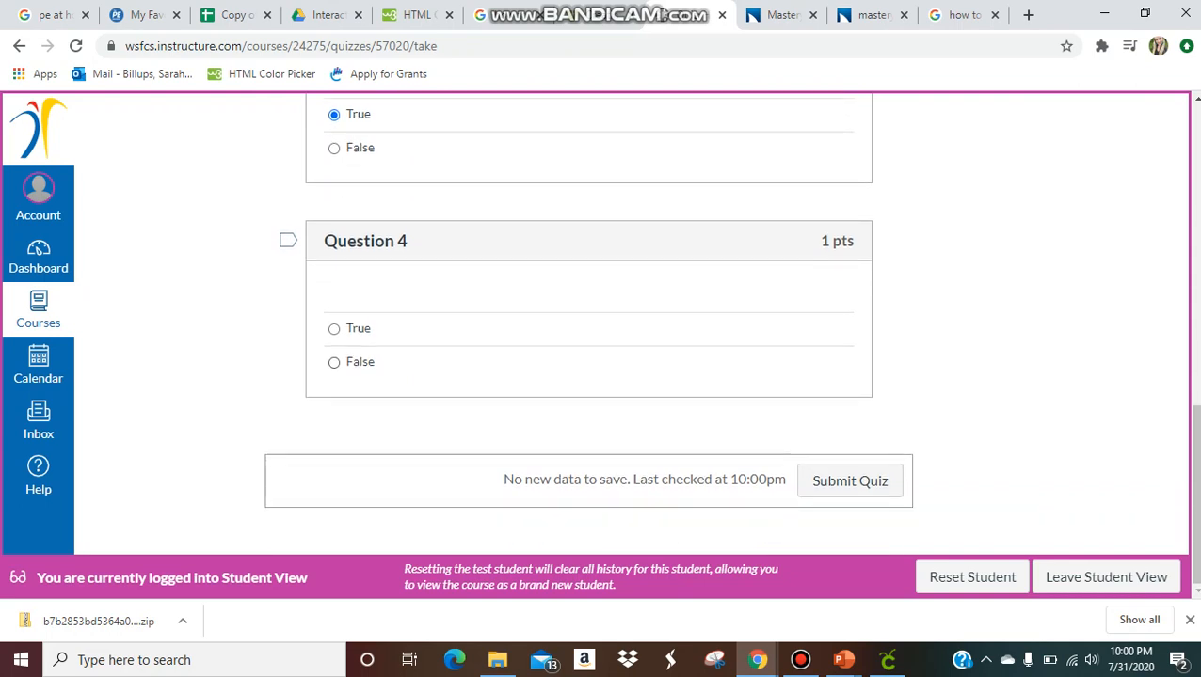
Check the selected answers and submit the quiz with Question 4 left unanswered
scroll(588, 324, up, 4)
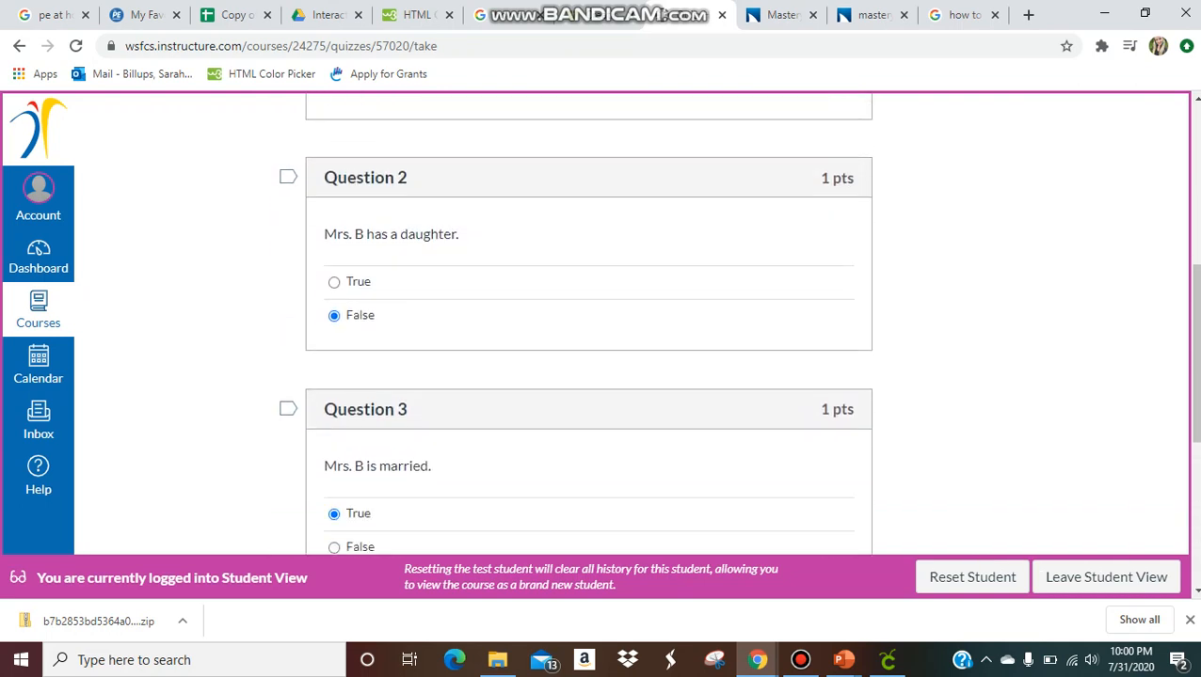
scroll(588, 325, up, 3)
scroll(588, 324, down, 7)
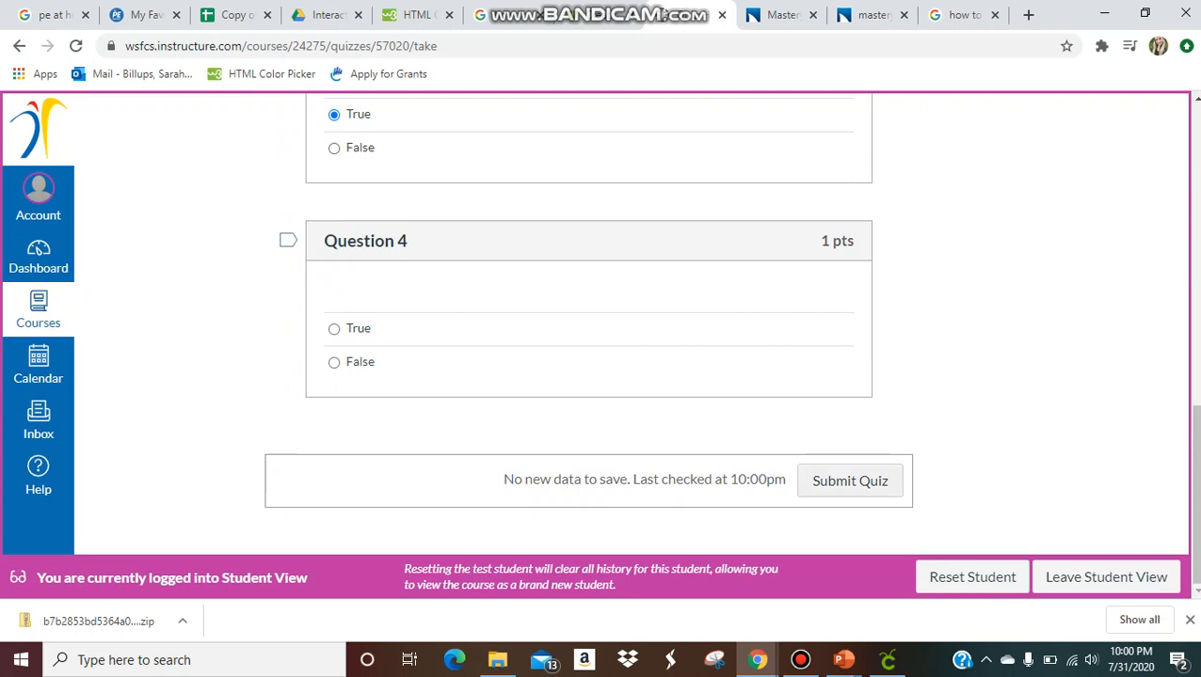
click(850, 481)
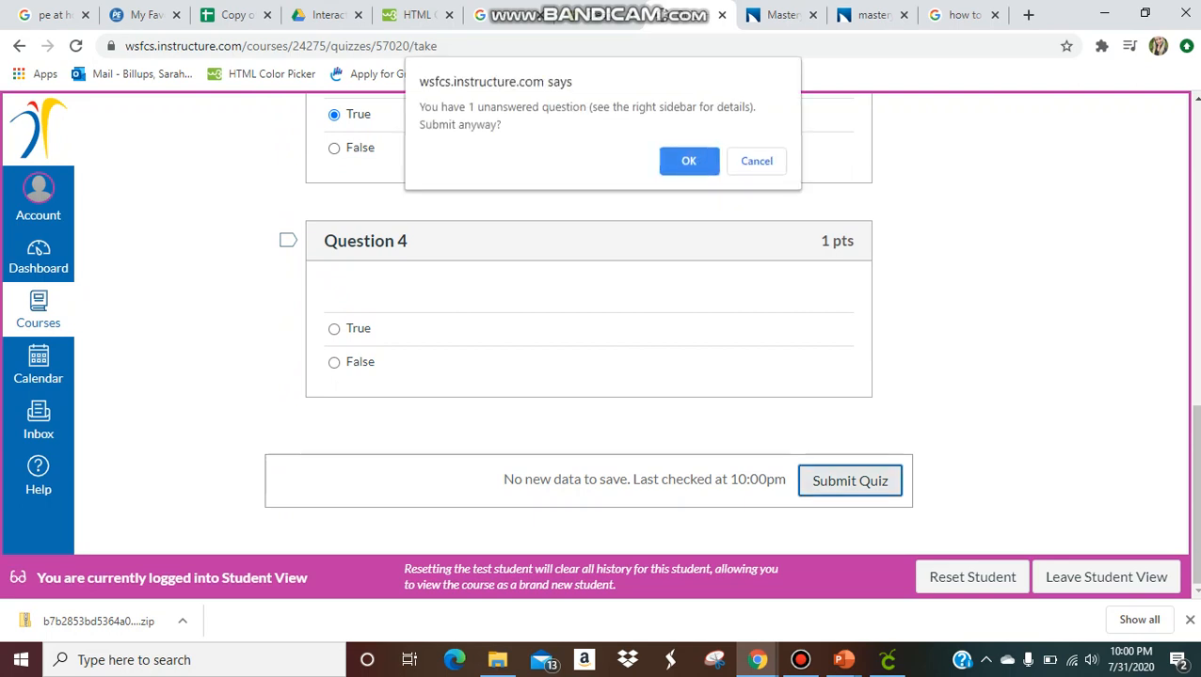
key(Return)
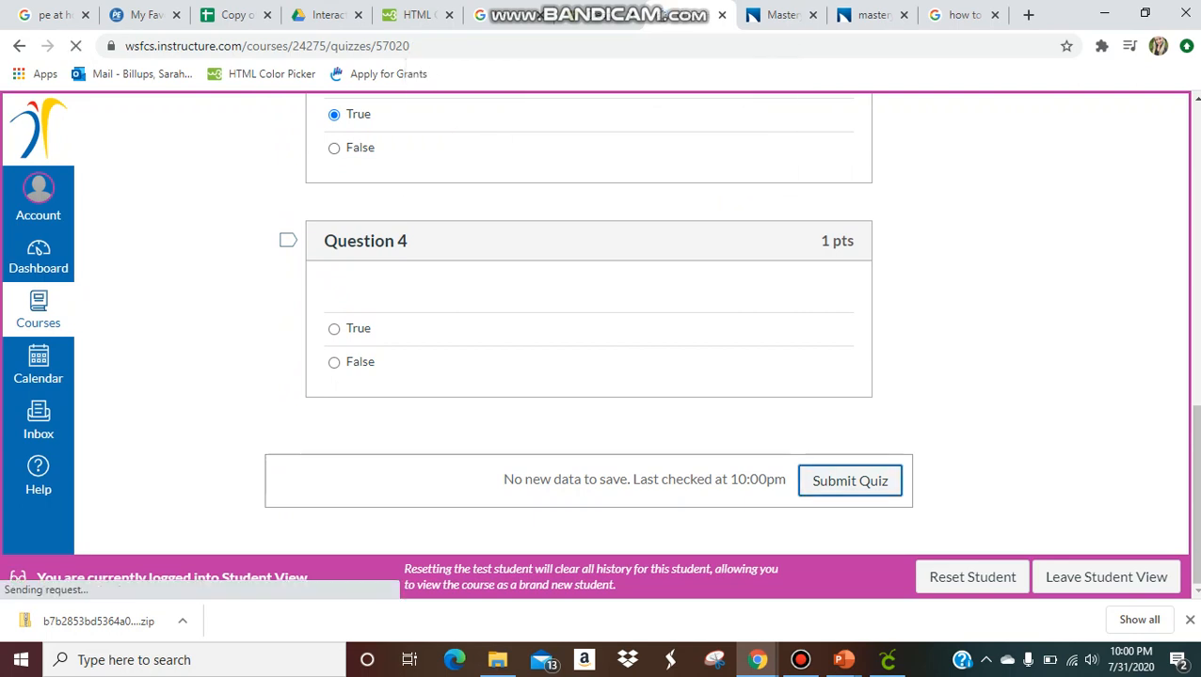
Review the submitted attempt's score and the marked answers to its questions
scroll(588, 325, down, 2)
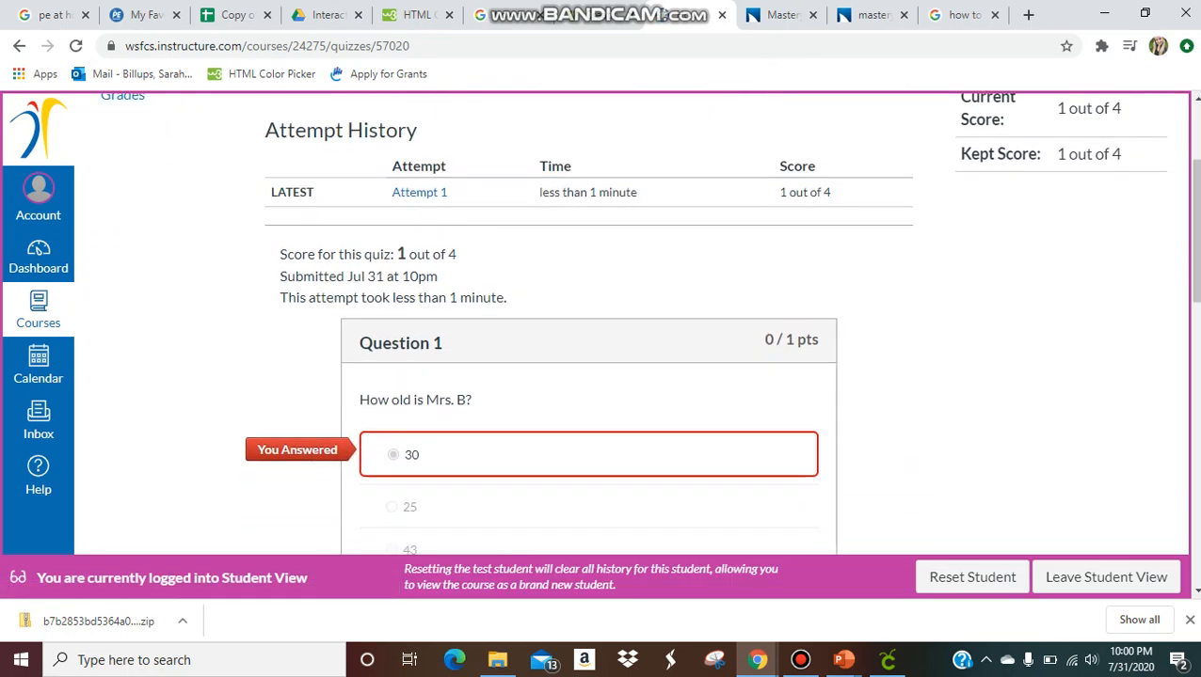
scroll(648, 323, down, 1)
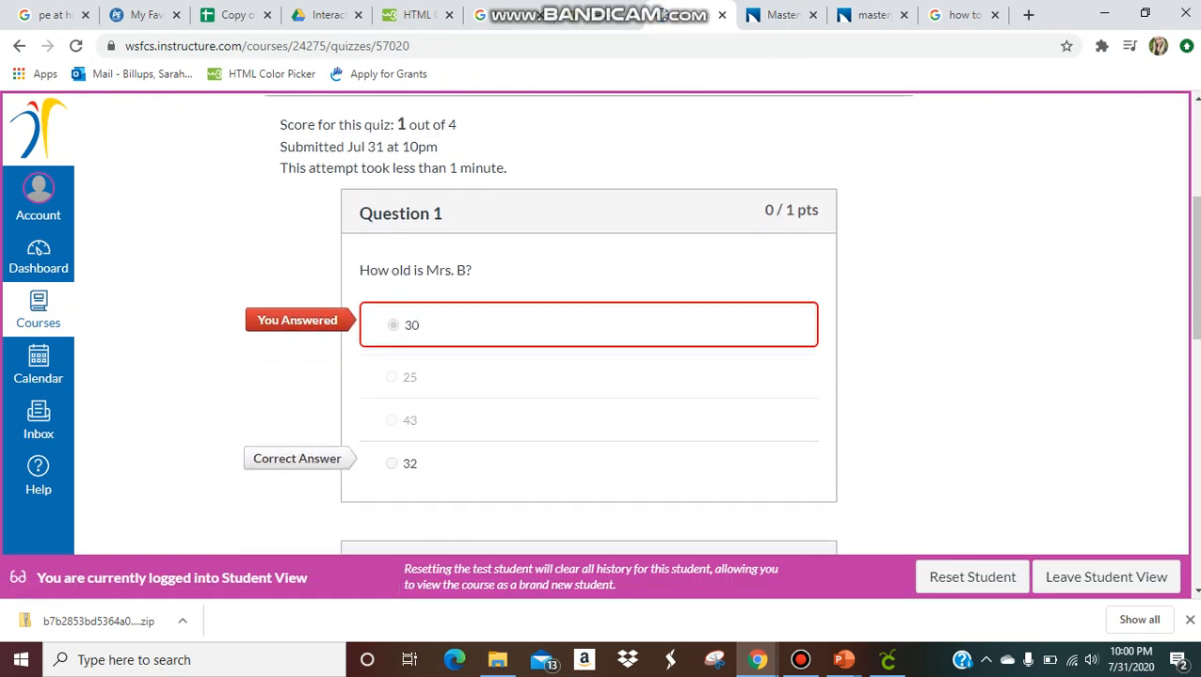
scroll(405, 475, down, 2)
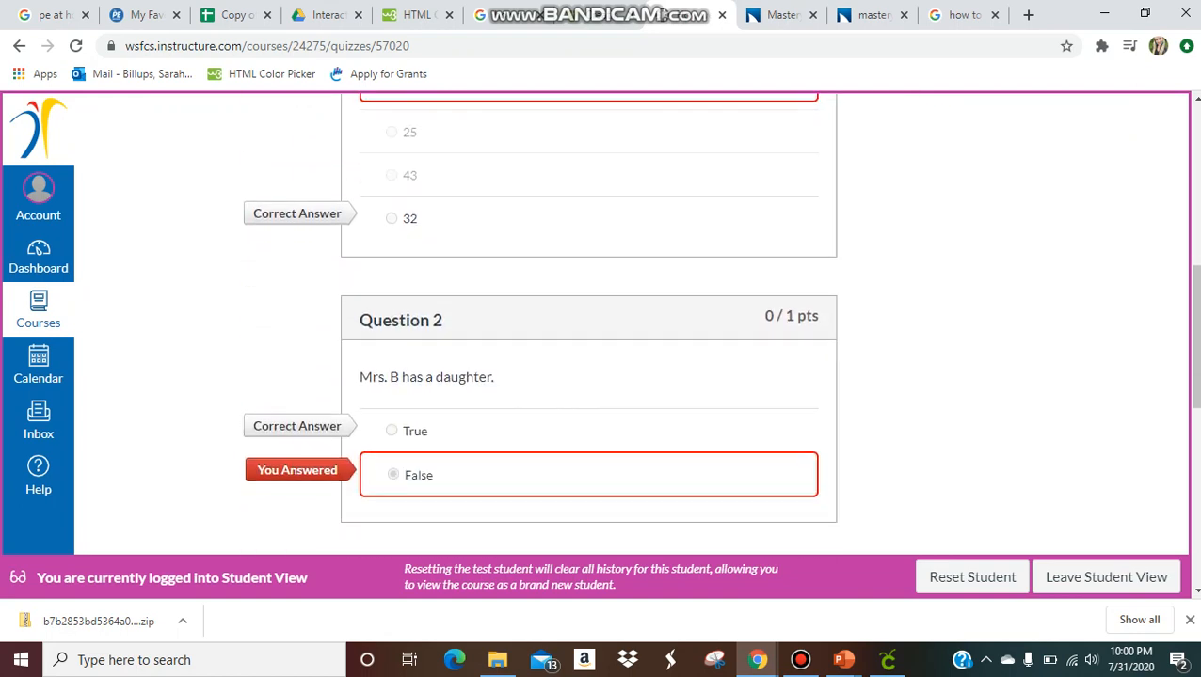
scroll(589, 325, down, 3)
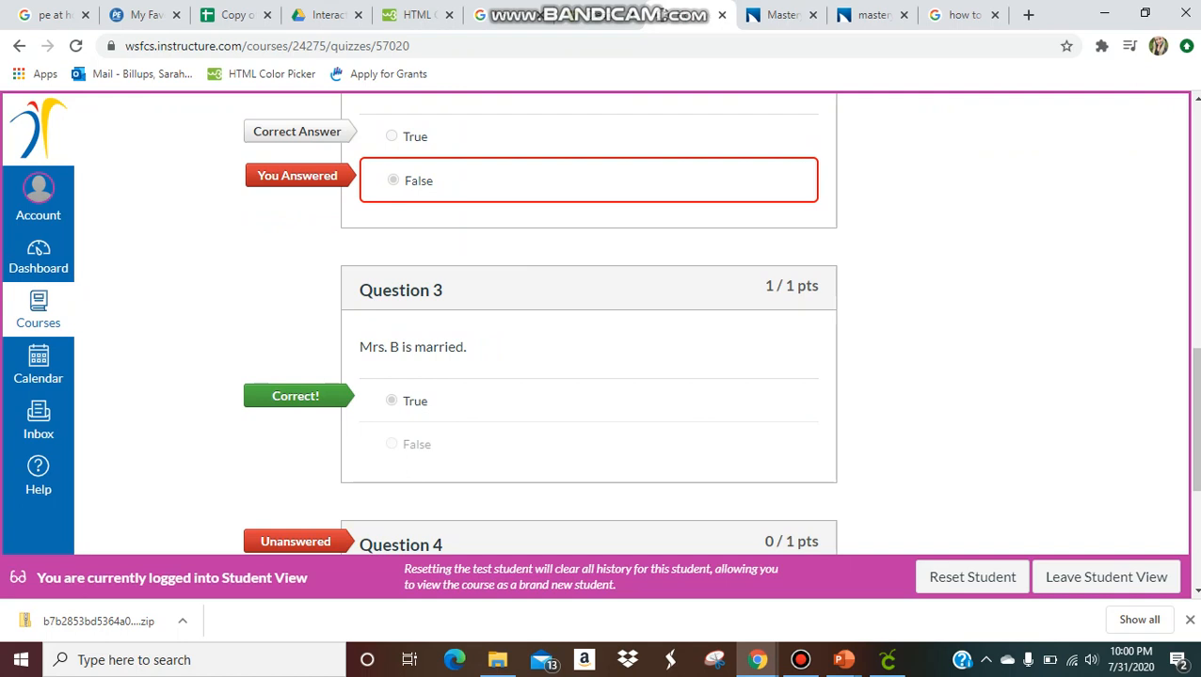
scroll(588, 324, up, 9)
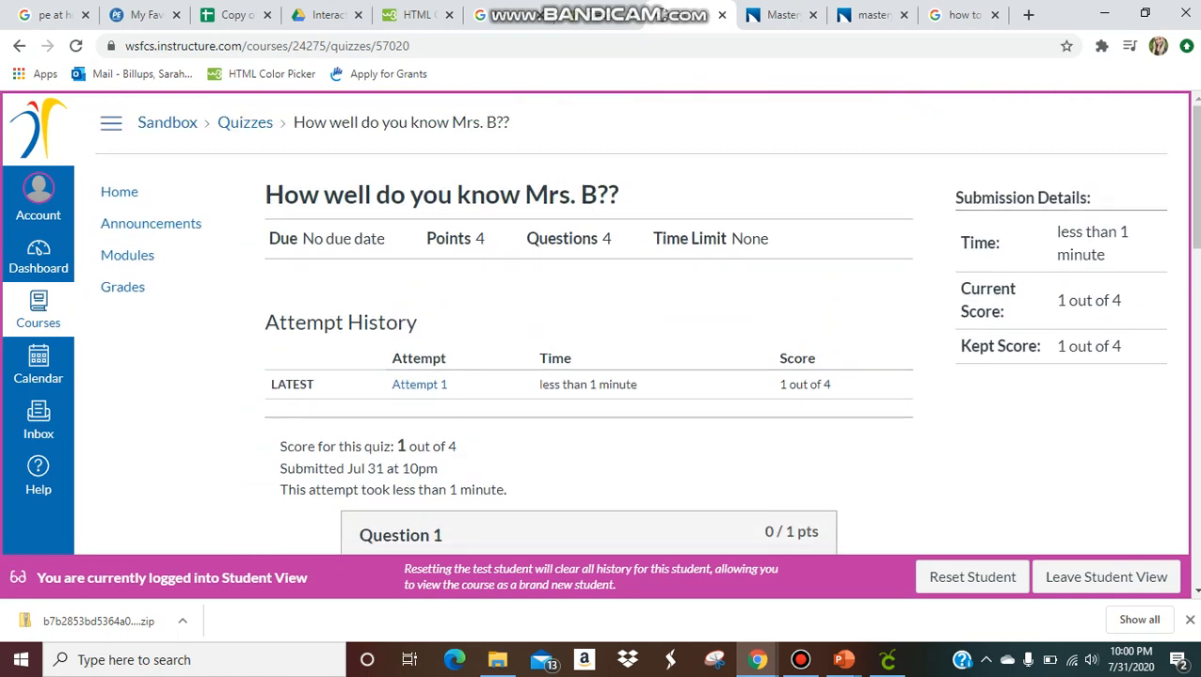
Leave Student View and open the "How well do you know Mrs. B??" quiz for editing
click(1105, 577)
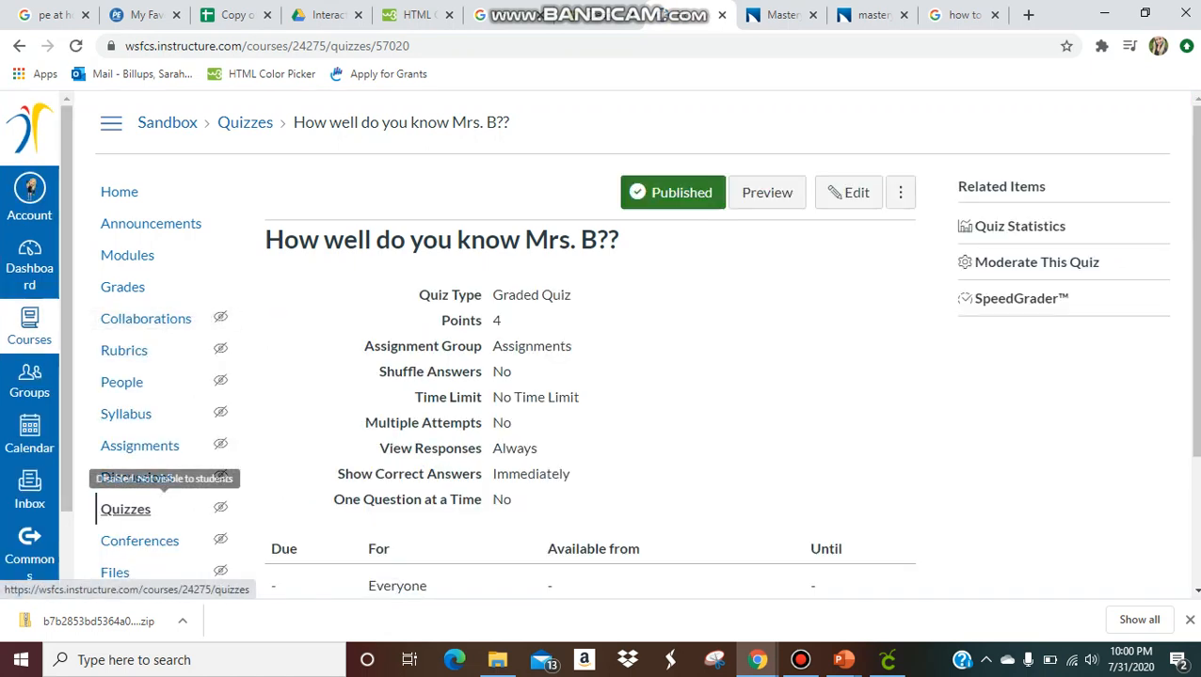
click(849, 192)
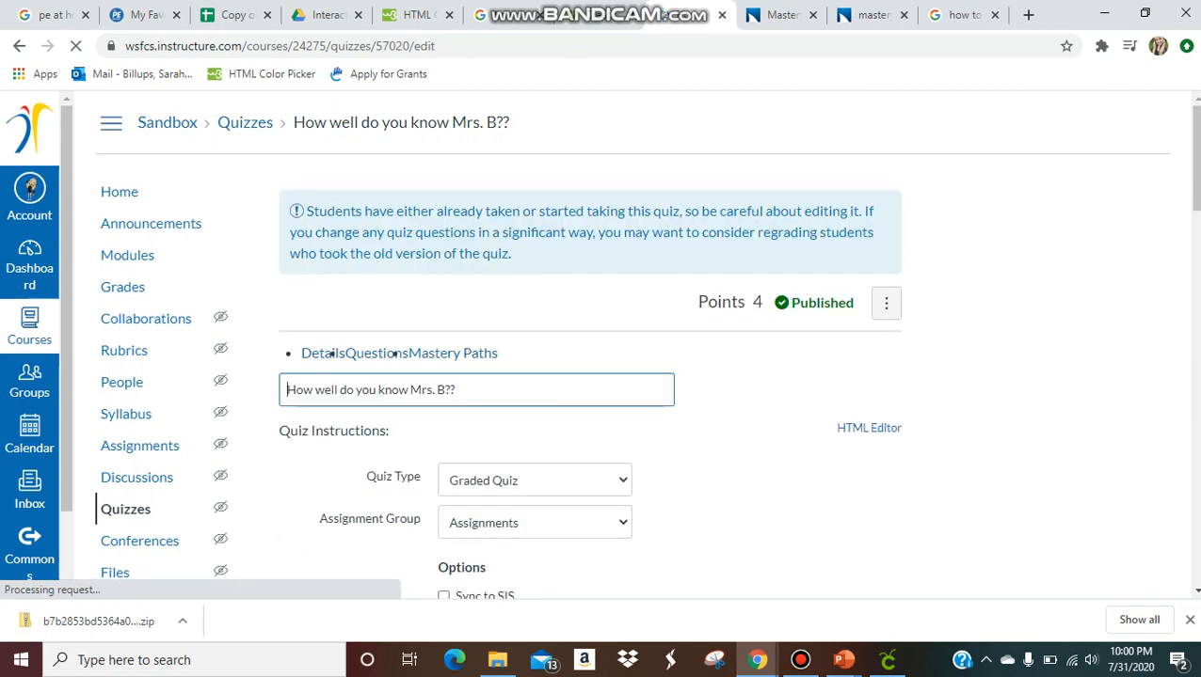
Delete the "Mrs. B has a dog." question from the quiz's questions
click(393, 354)
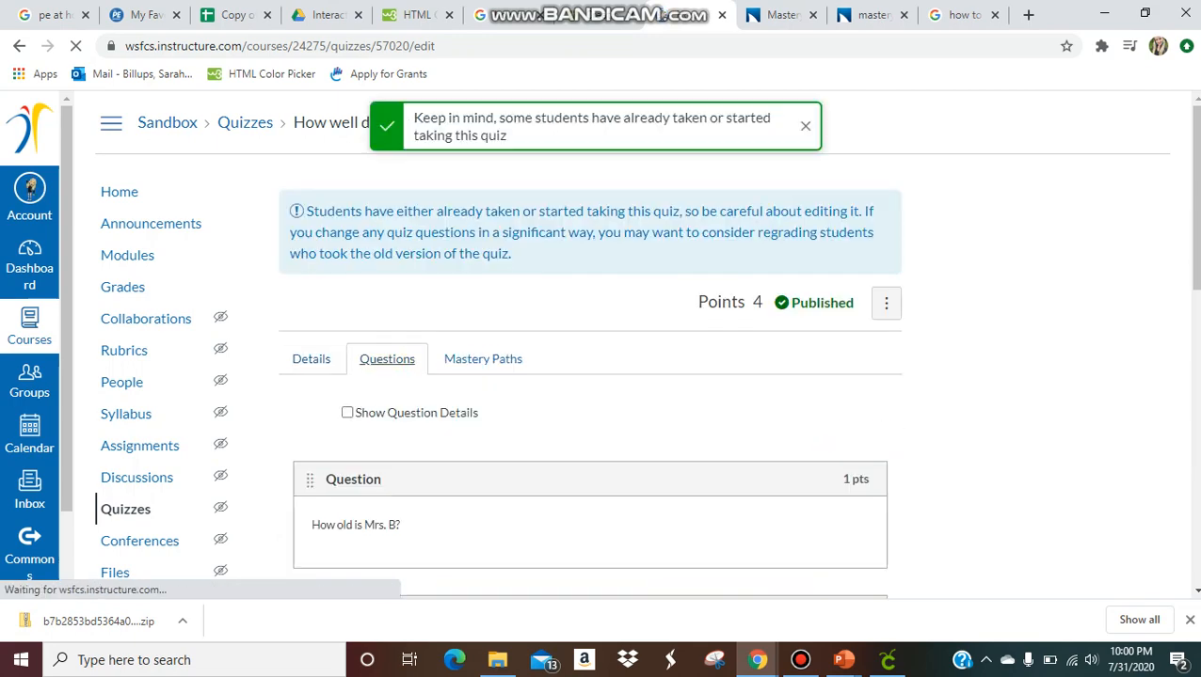
scroll(393, 354, down, 3)
scroll(590, 344, down, 6)
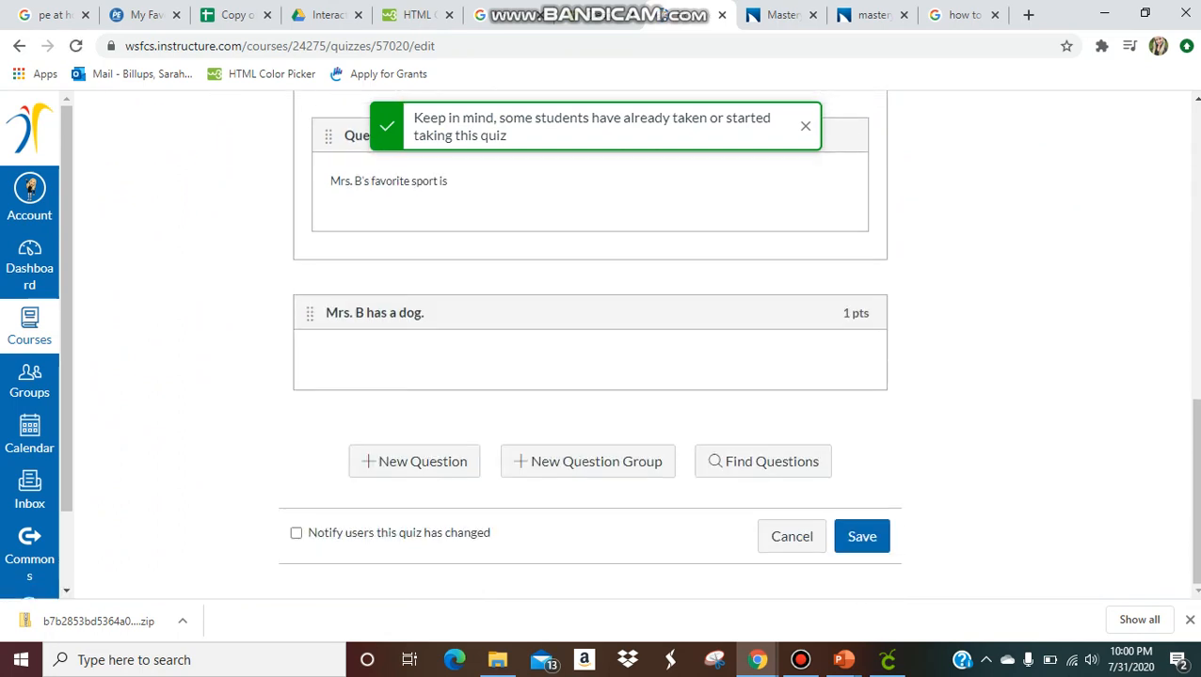
click(871, 346)
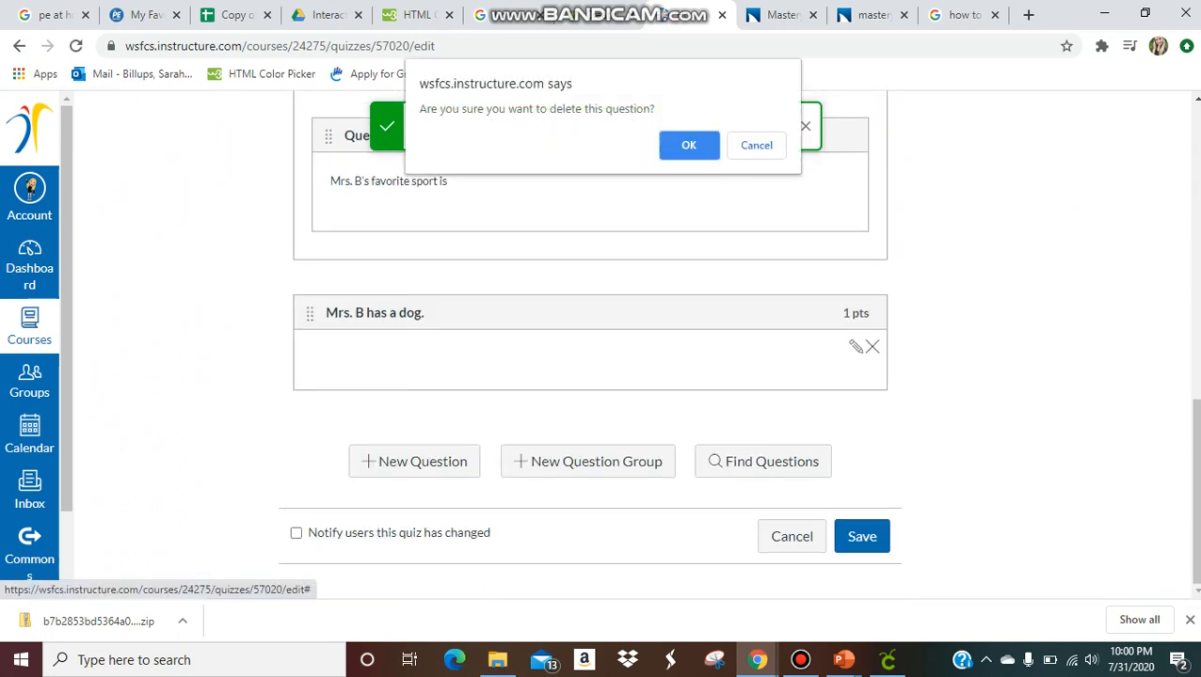
click(688, 145)
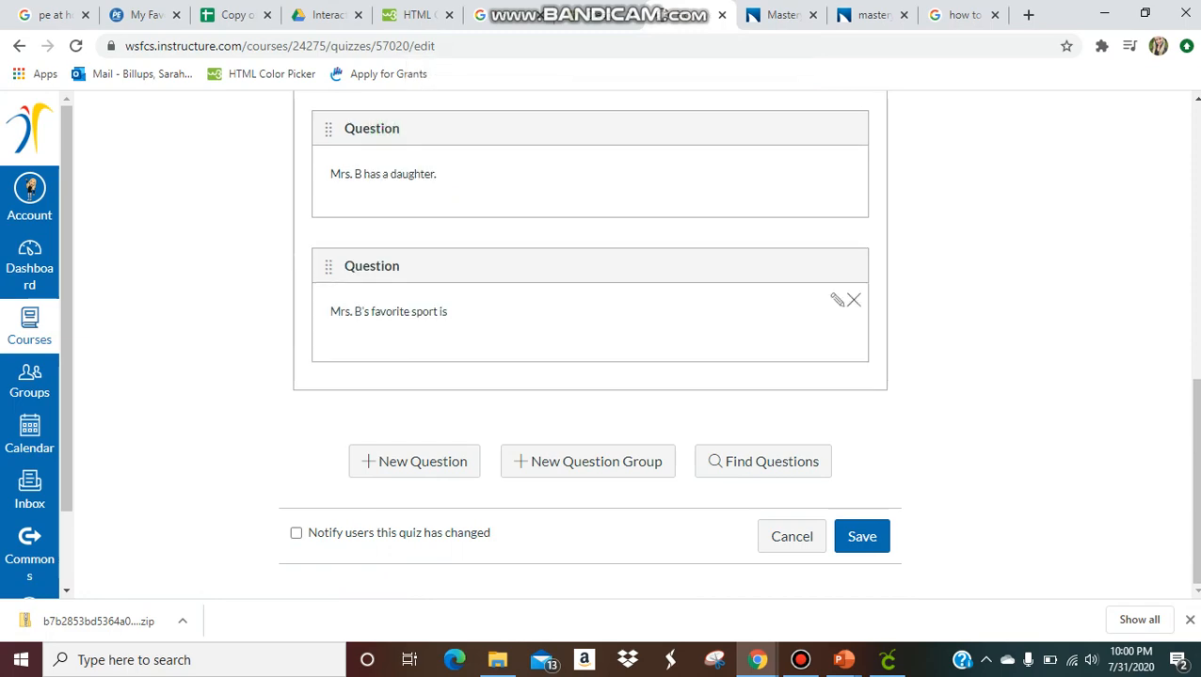
Edit the "How old is Mrs. B?" question and add the comment "Great job!" to the correct answer 32
scroll(686, 470, up, 2)
scroll(846, 461, up, 4)
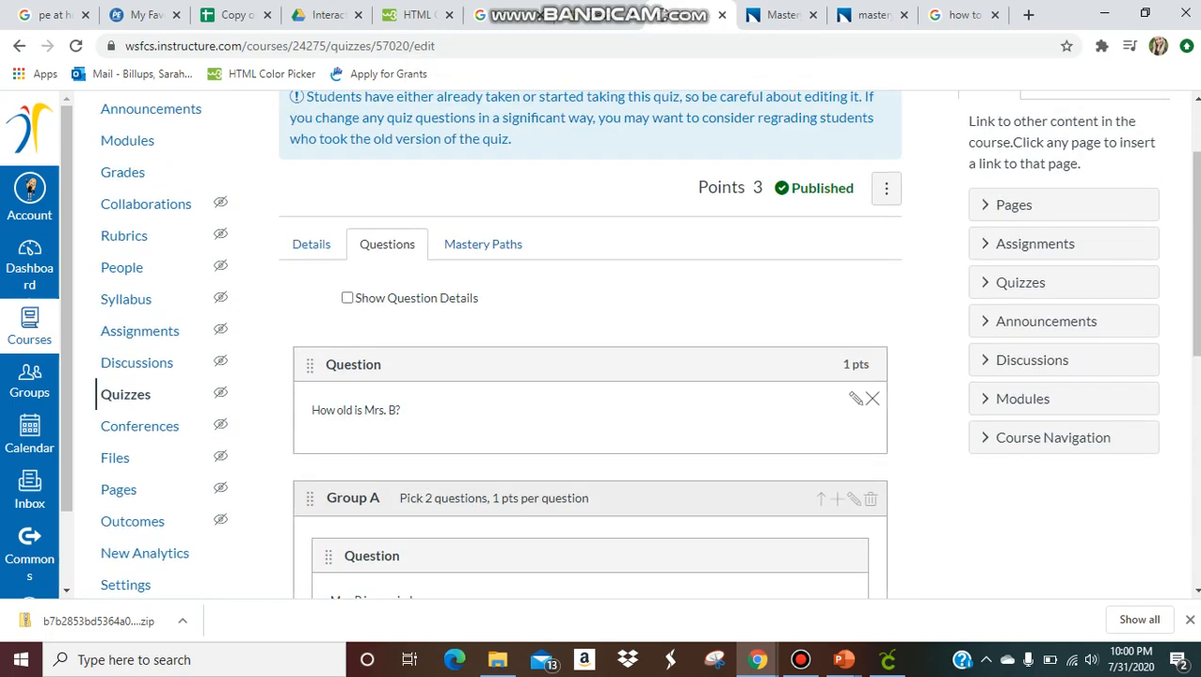
right_click(853, 397)
click(853, 396)
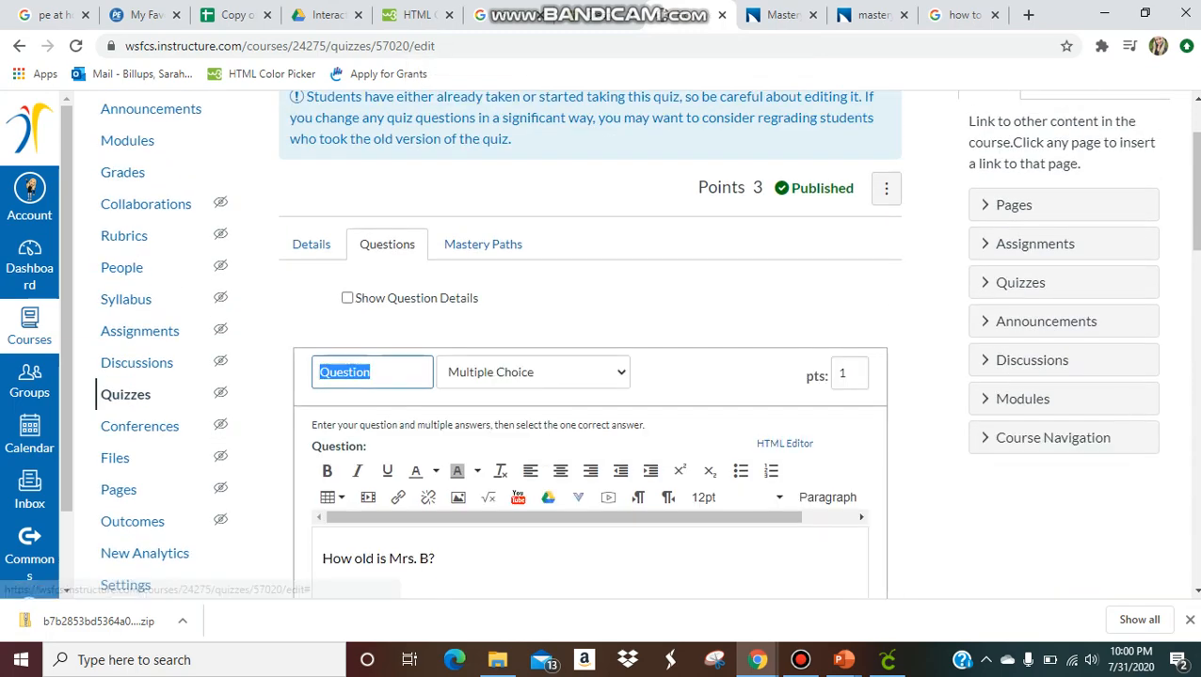
scroll(853, 399, down, 3)
scroll(847, 376, down, 4)
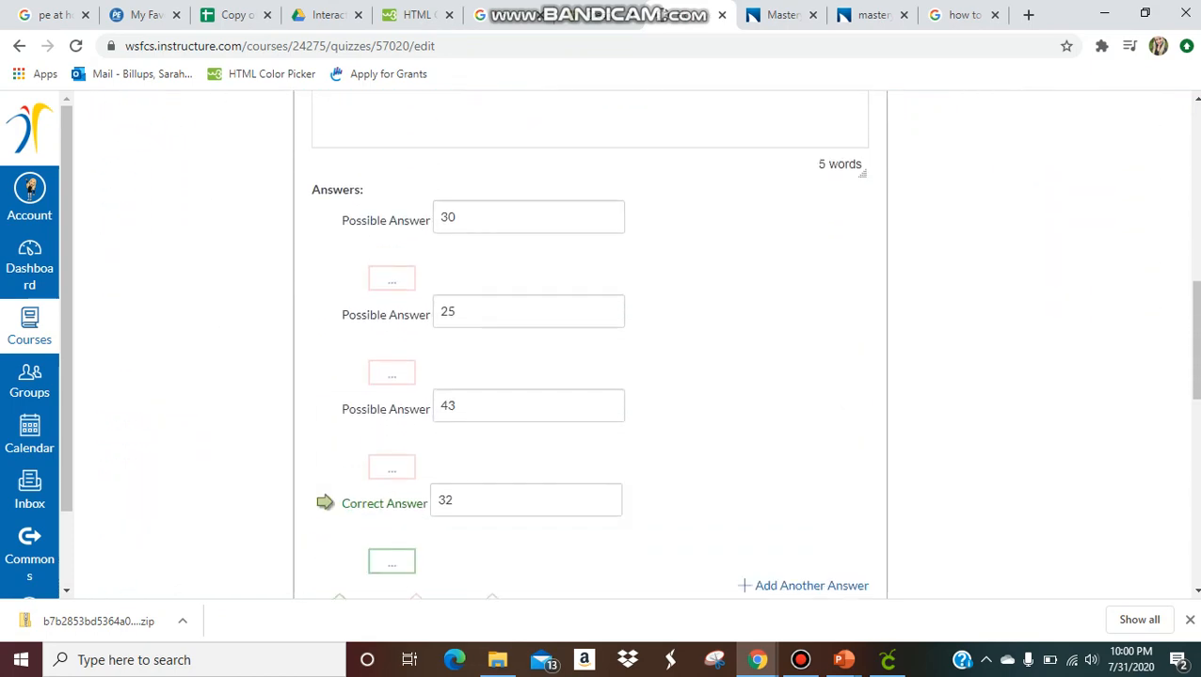
click(392, 558)
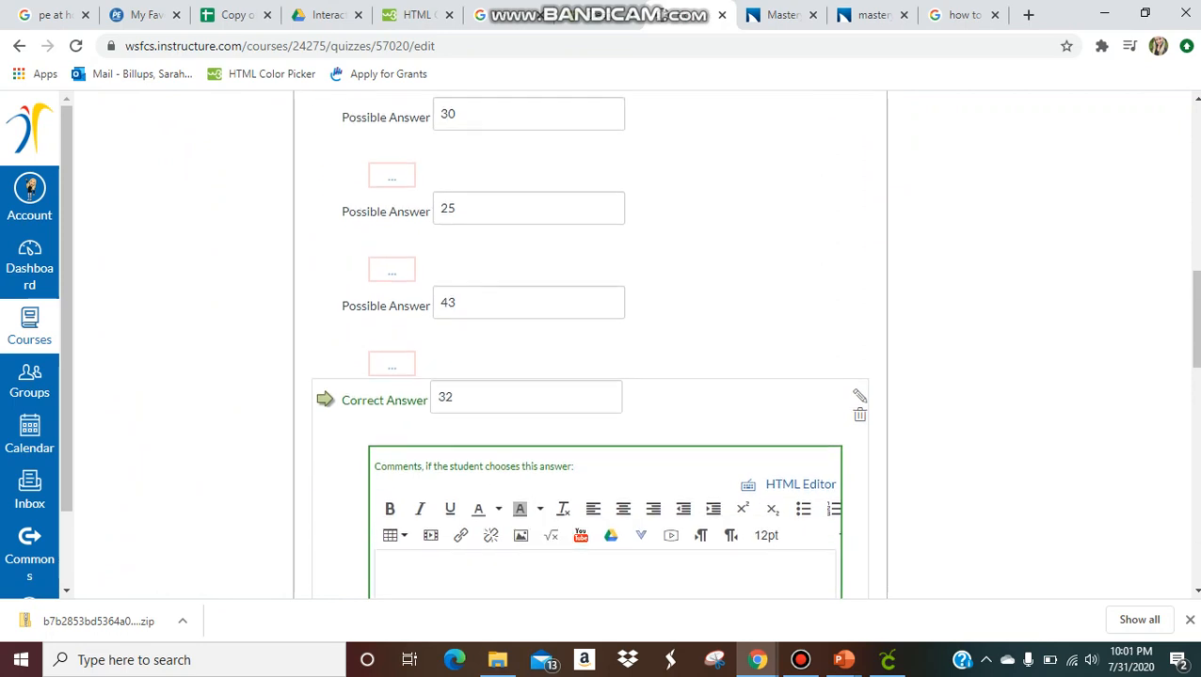
text(Great job!)
scroll(804, 486, down, 4)
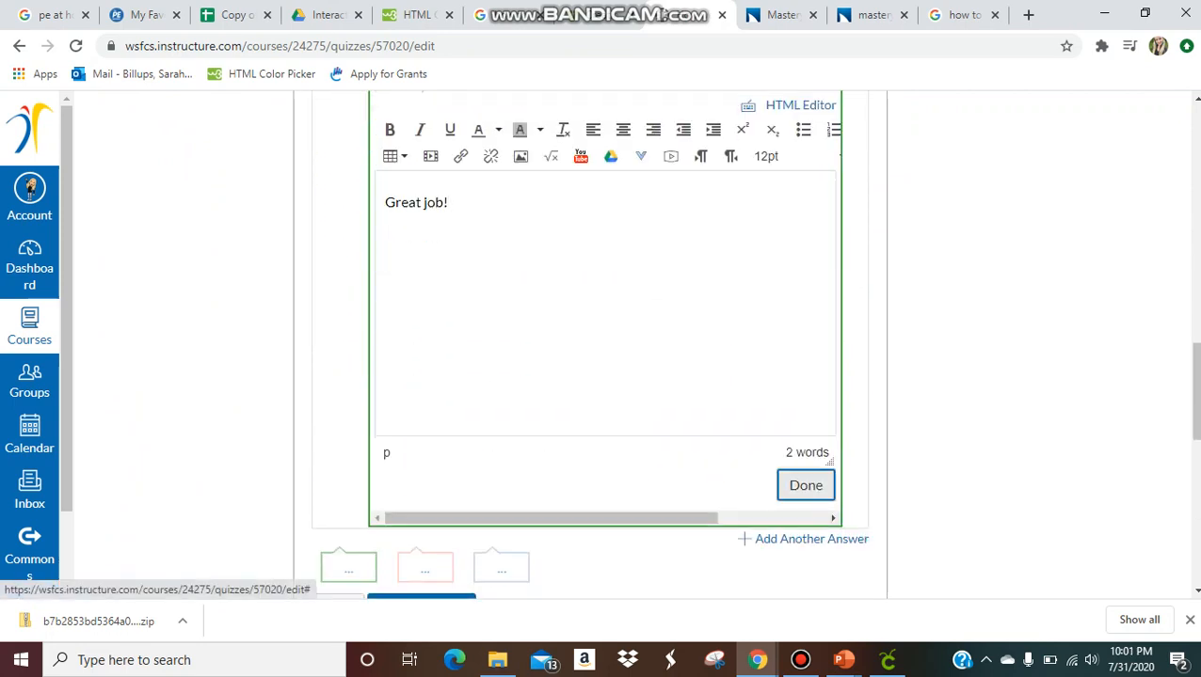
click(804, 485)
Add the comment "Try again!" to the possible answer 30 and check the question's answer comments
scroll(589, 376, up, 5)
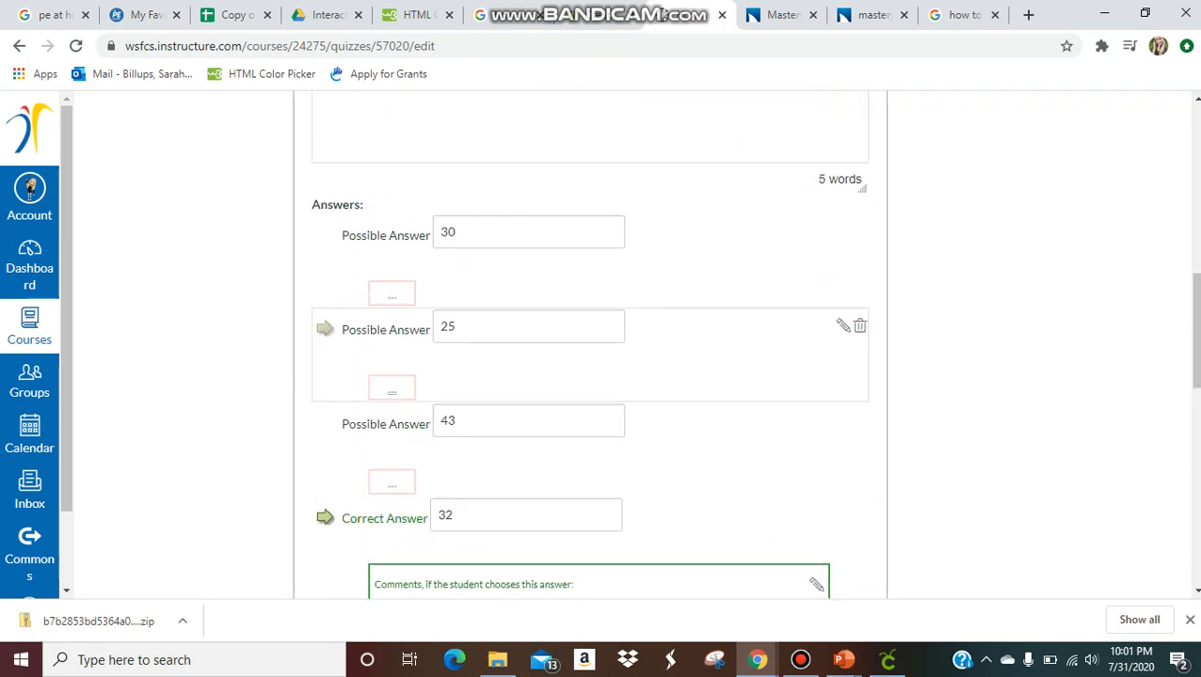
click(391, 295)
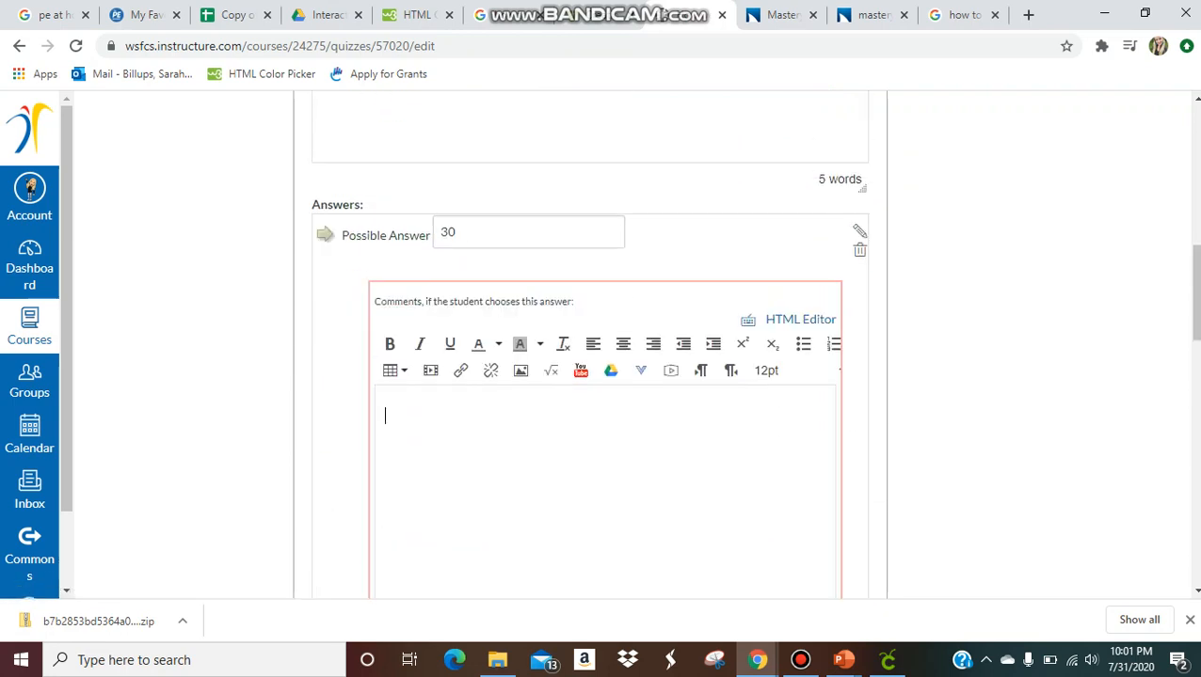
text(Try again!)
scroll(589, 377, down, 5)
click(806, 191)
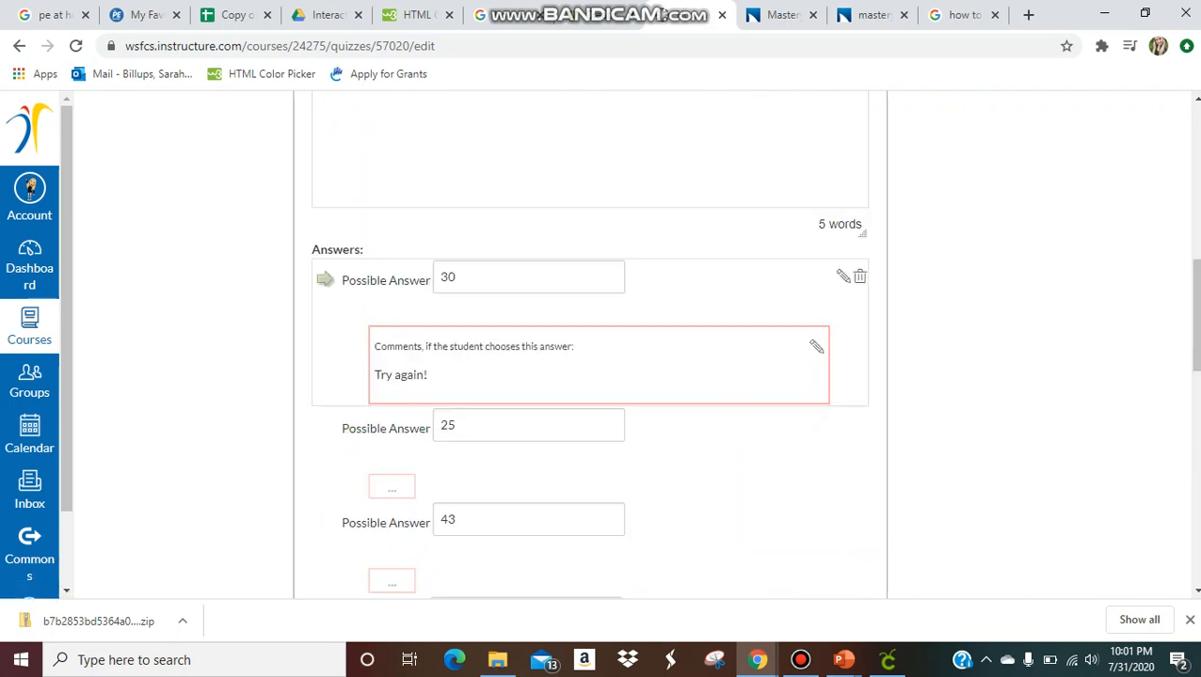
scroll(806, 191, up, 2)
scroll(806, 191, down, 2)
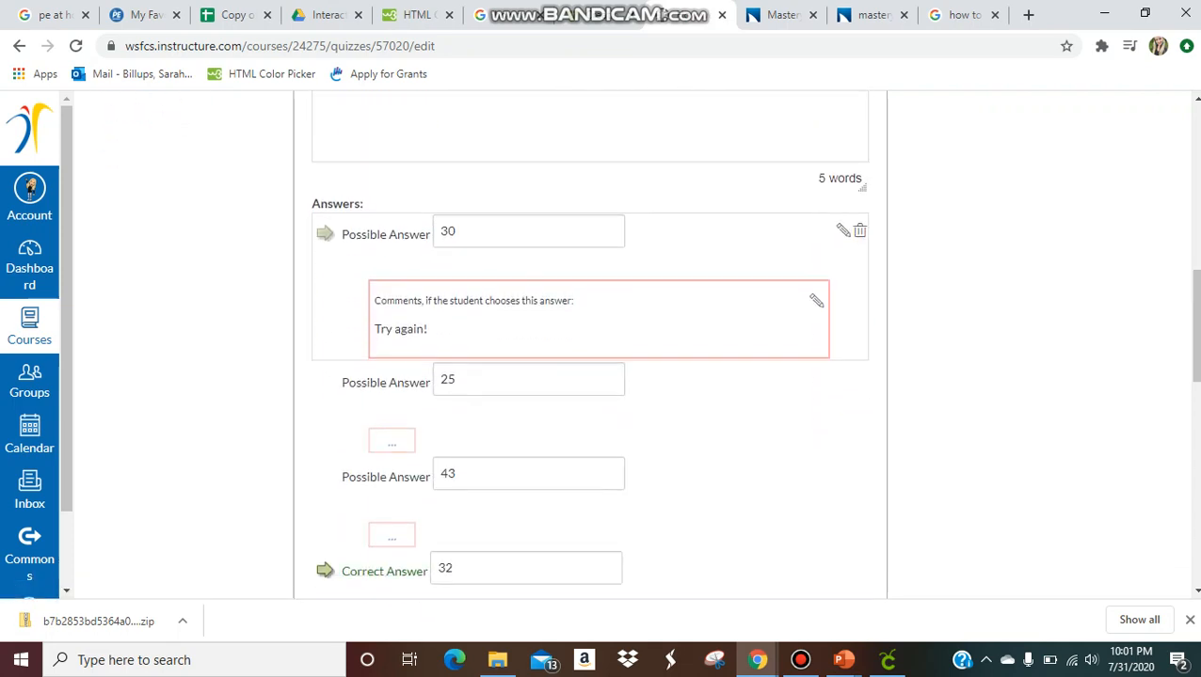
scroll(589, 345, down, 2)
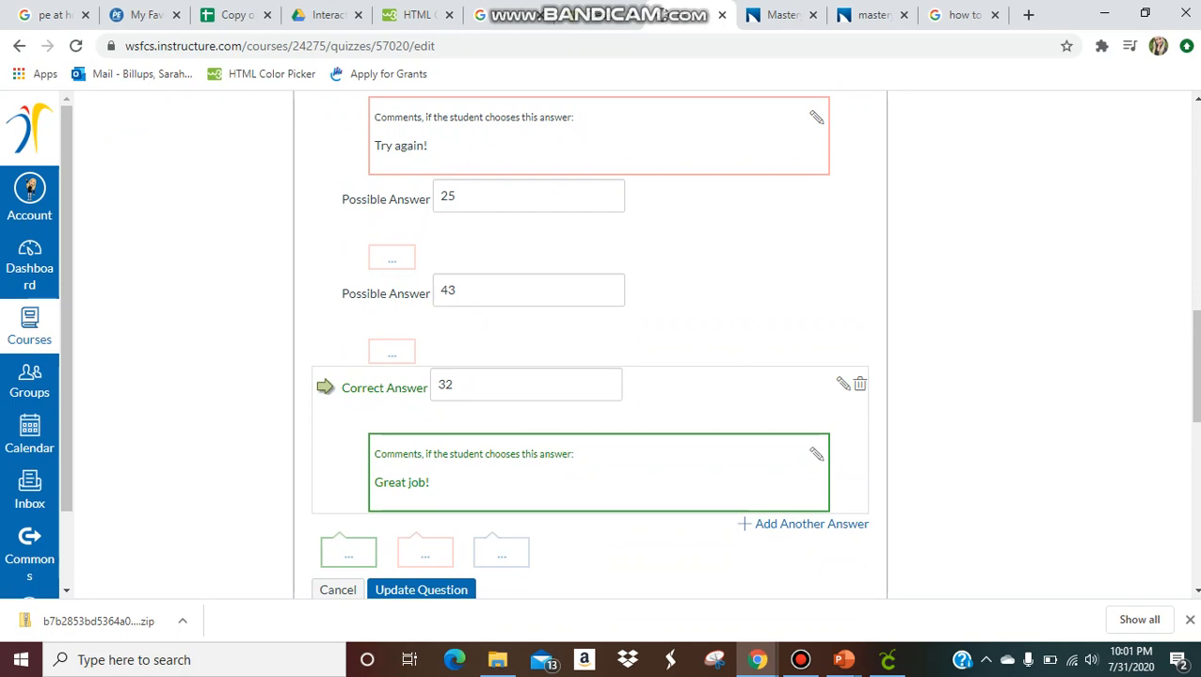
scroll(589, 345, up, 10)
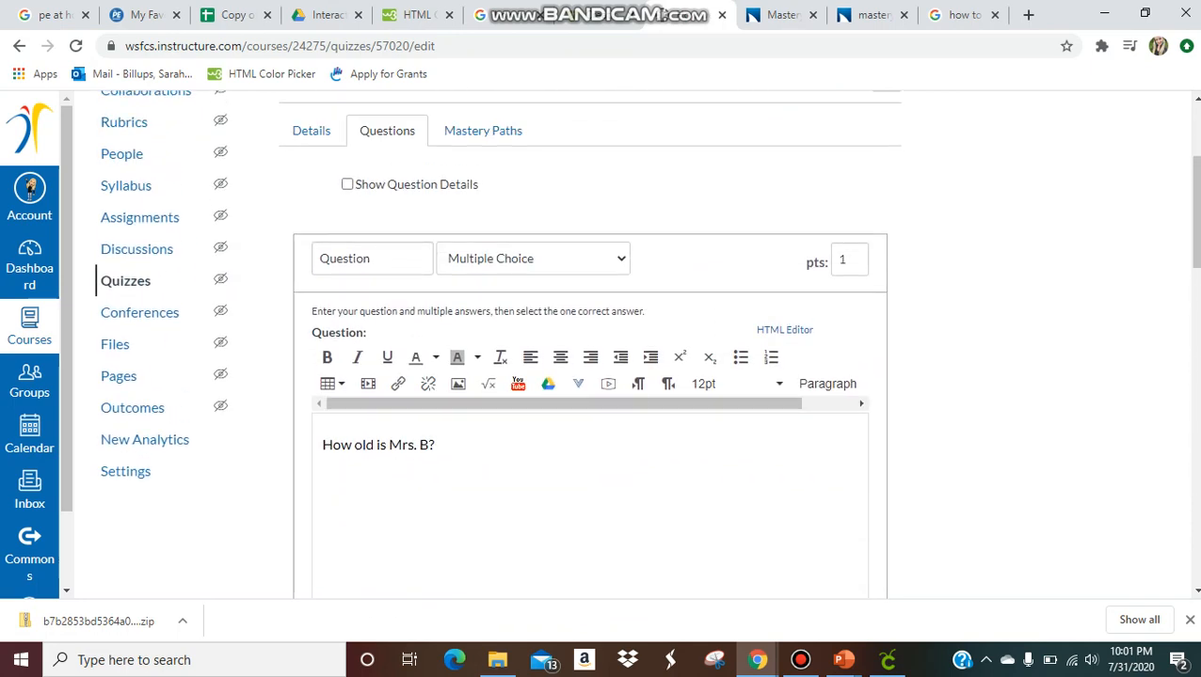